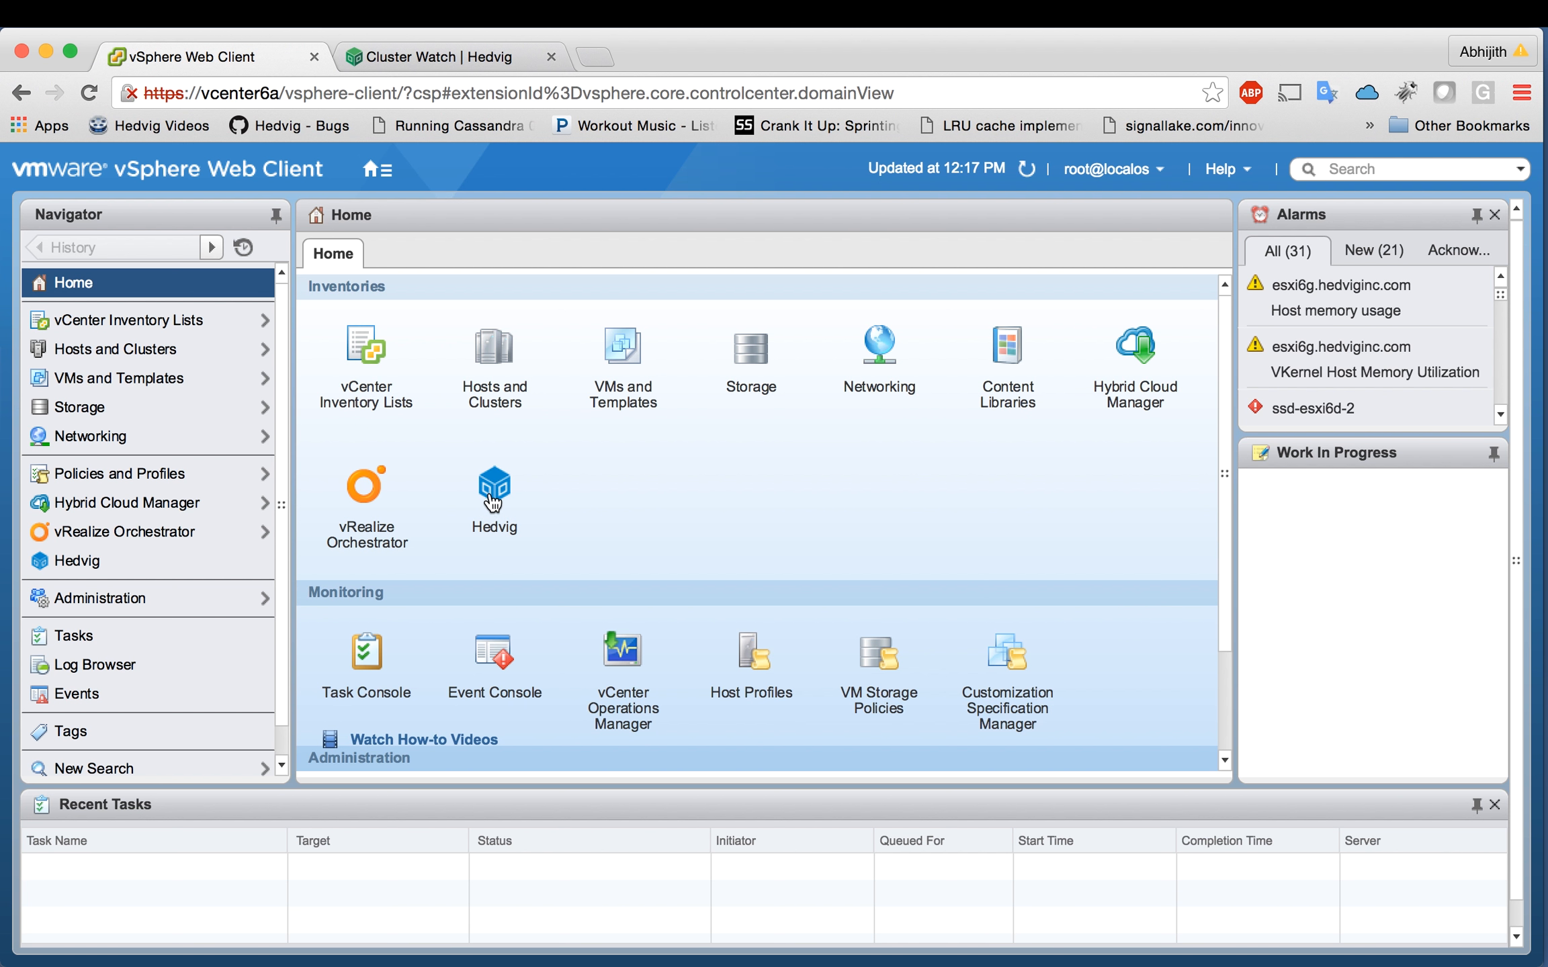
Step: Connect Hedvig node wood1.snc1.hedviginc.com with the admin login, then launch Add Hedvig Datastore
{"action": "left_click", "coordinate": [487, 503]}
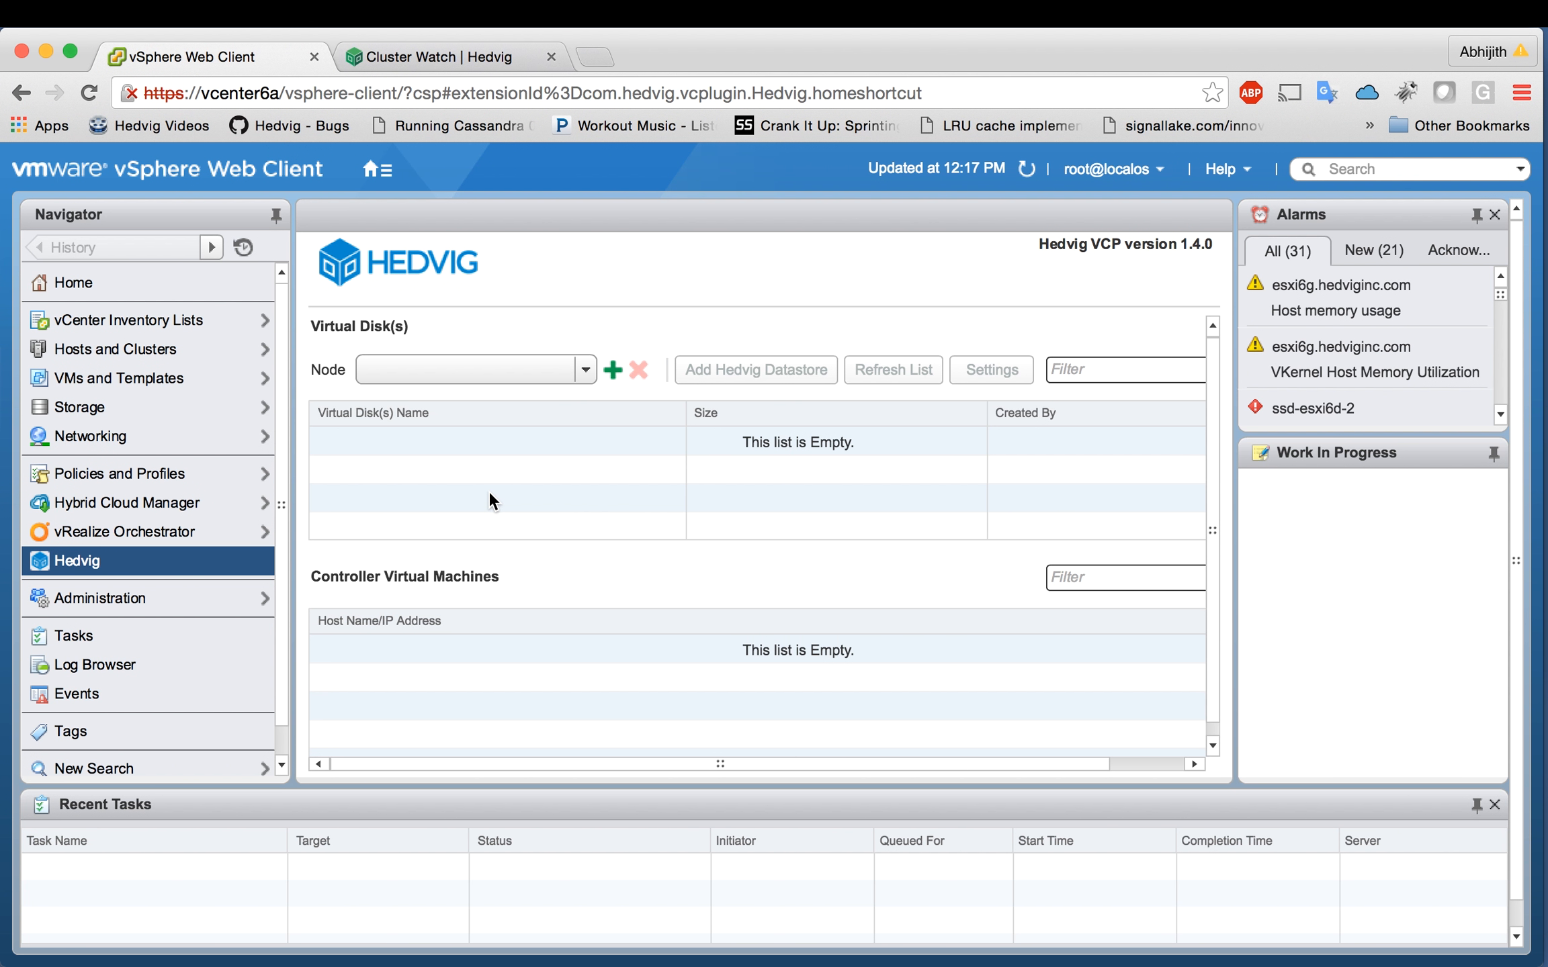
{"action": "left_click", "coordinate": [612, 371]}
{"action": "type", "text": "wood1"}
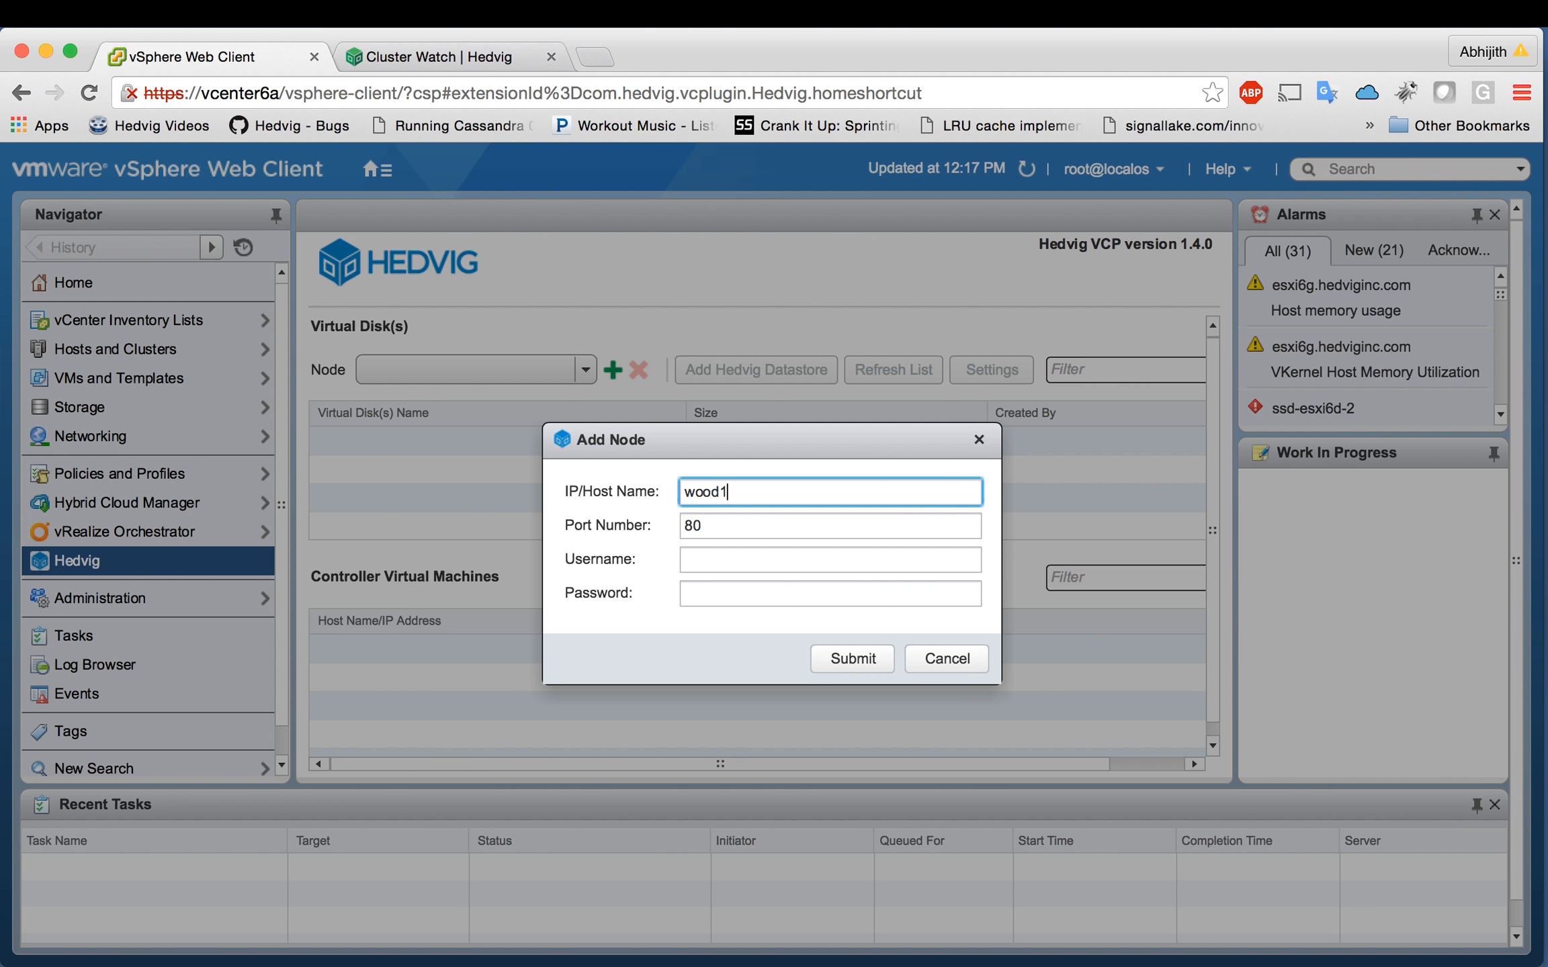
{"action": "type", "text": ".snc1.hedviginc.com"}
{"action": "key", "text": "Tab"}
{"action": "type", "text": "admin"}
{"action": "key", "text": "Tab"}
{"action": "type", "text": "*****"}
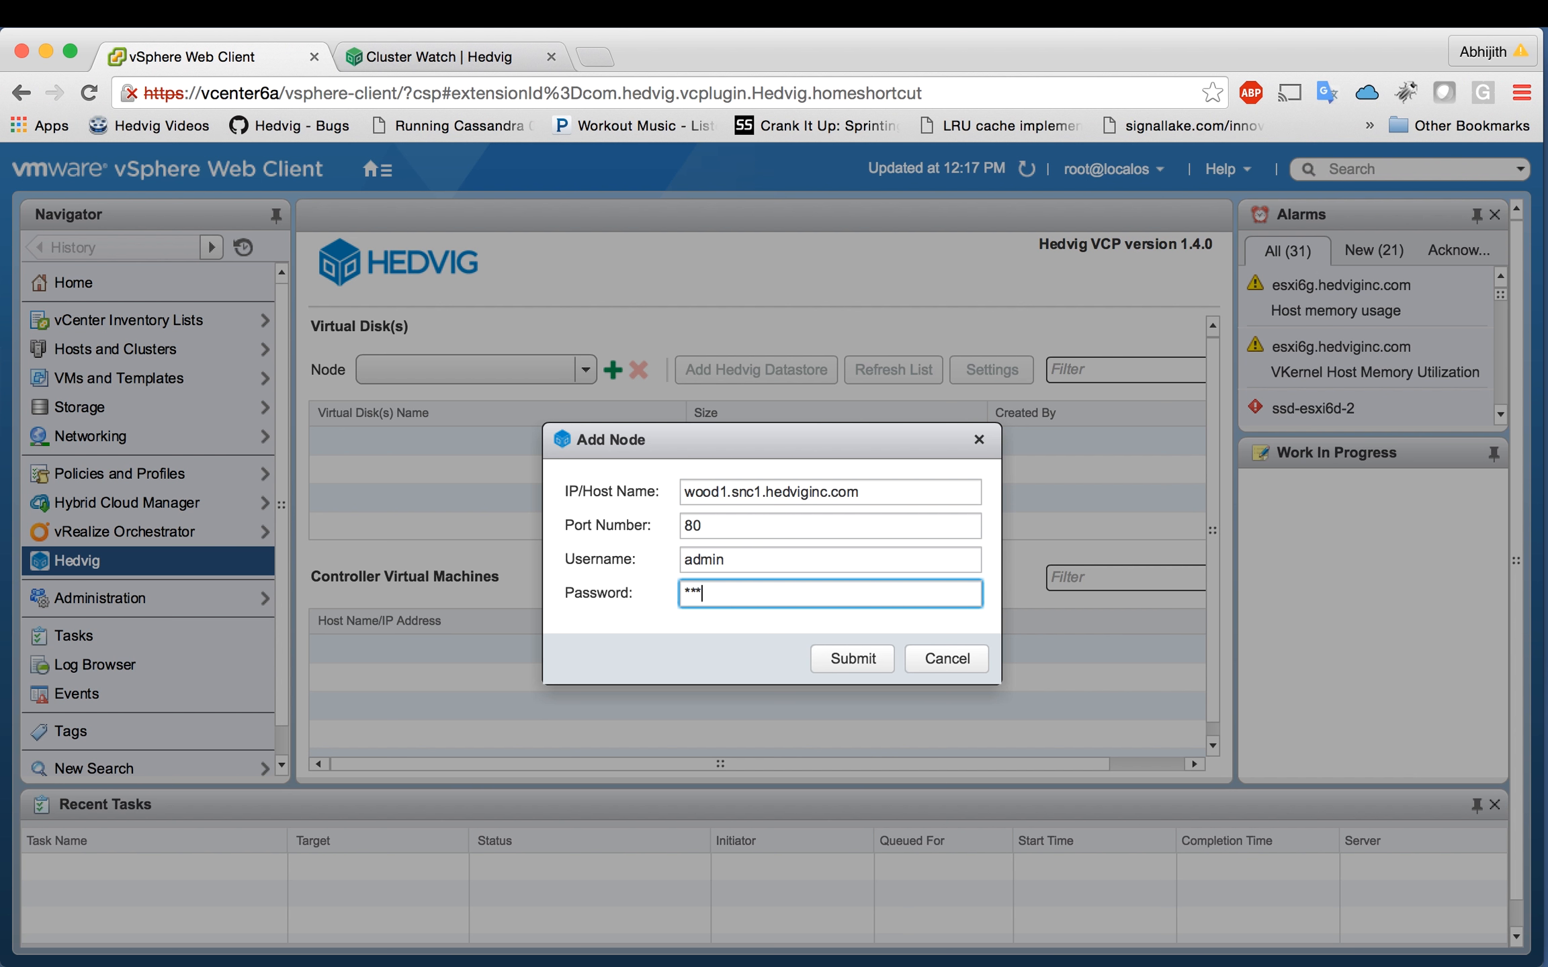
{"action": "left_click", "coordinate": [846, 670]}
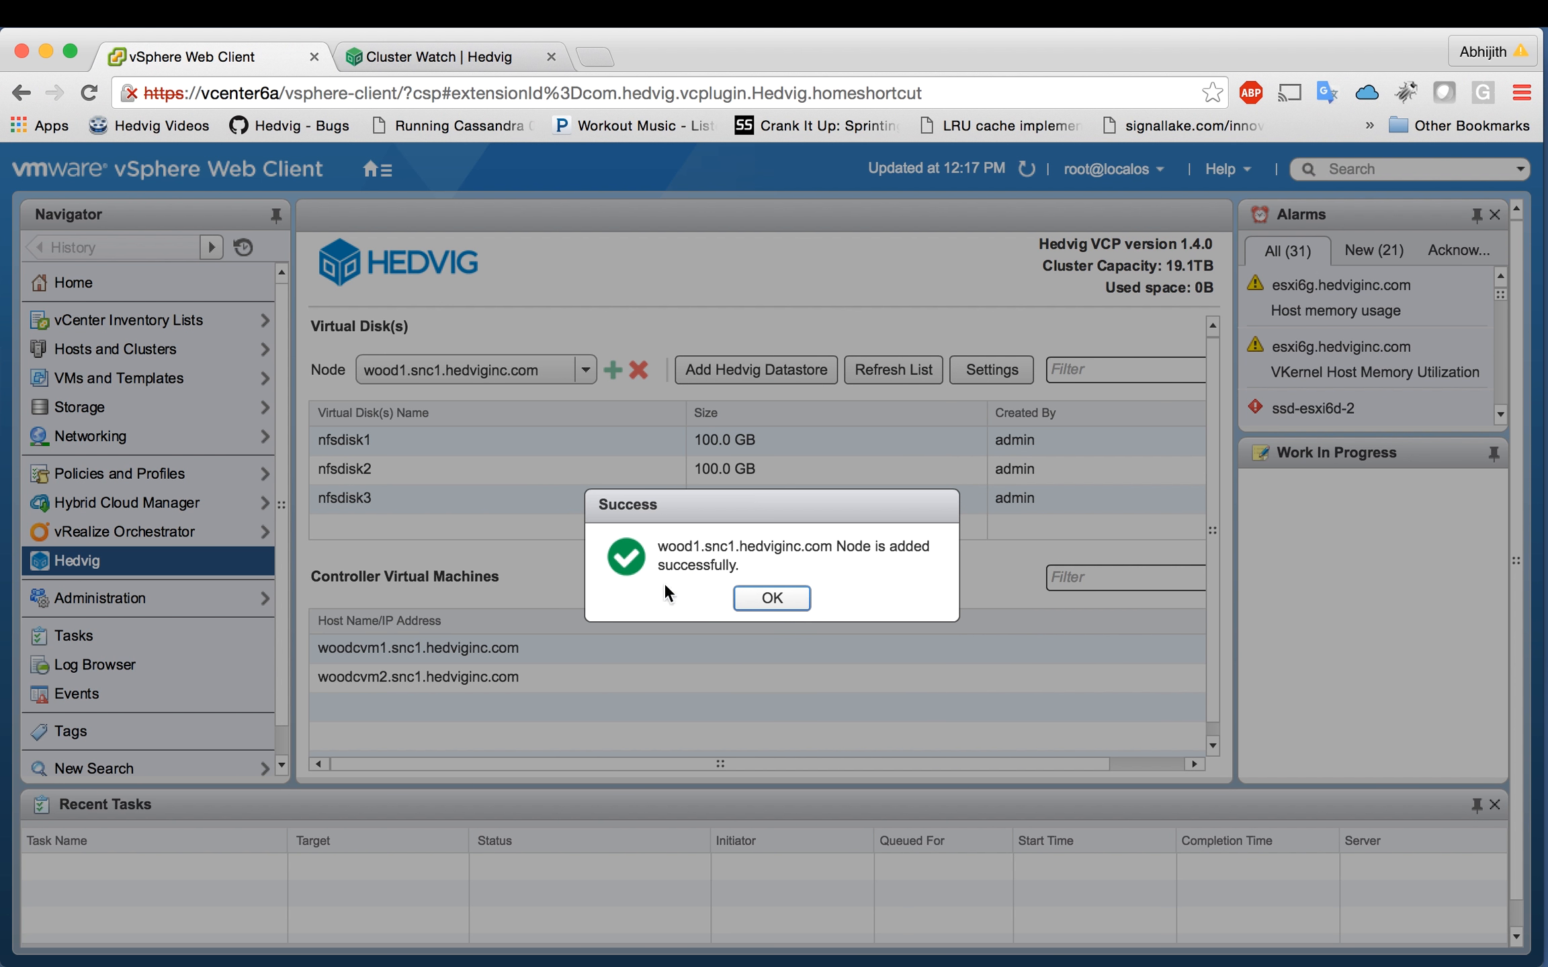
{"action": "left_click", "coordinate": [750, 596]}
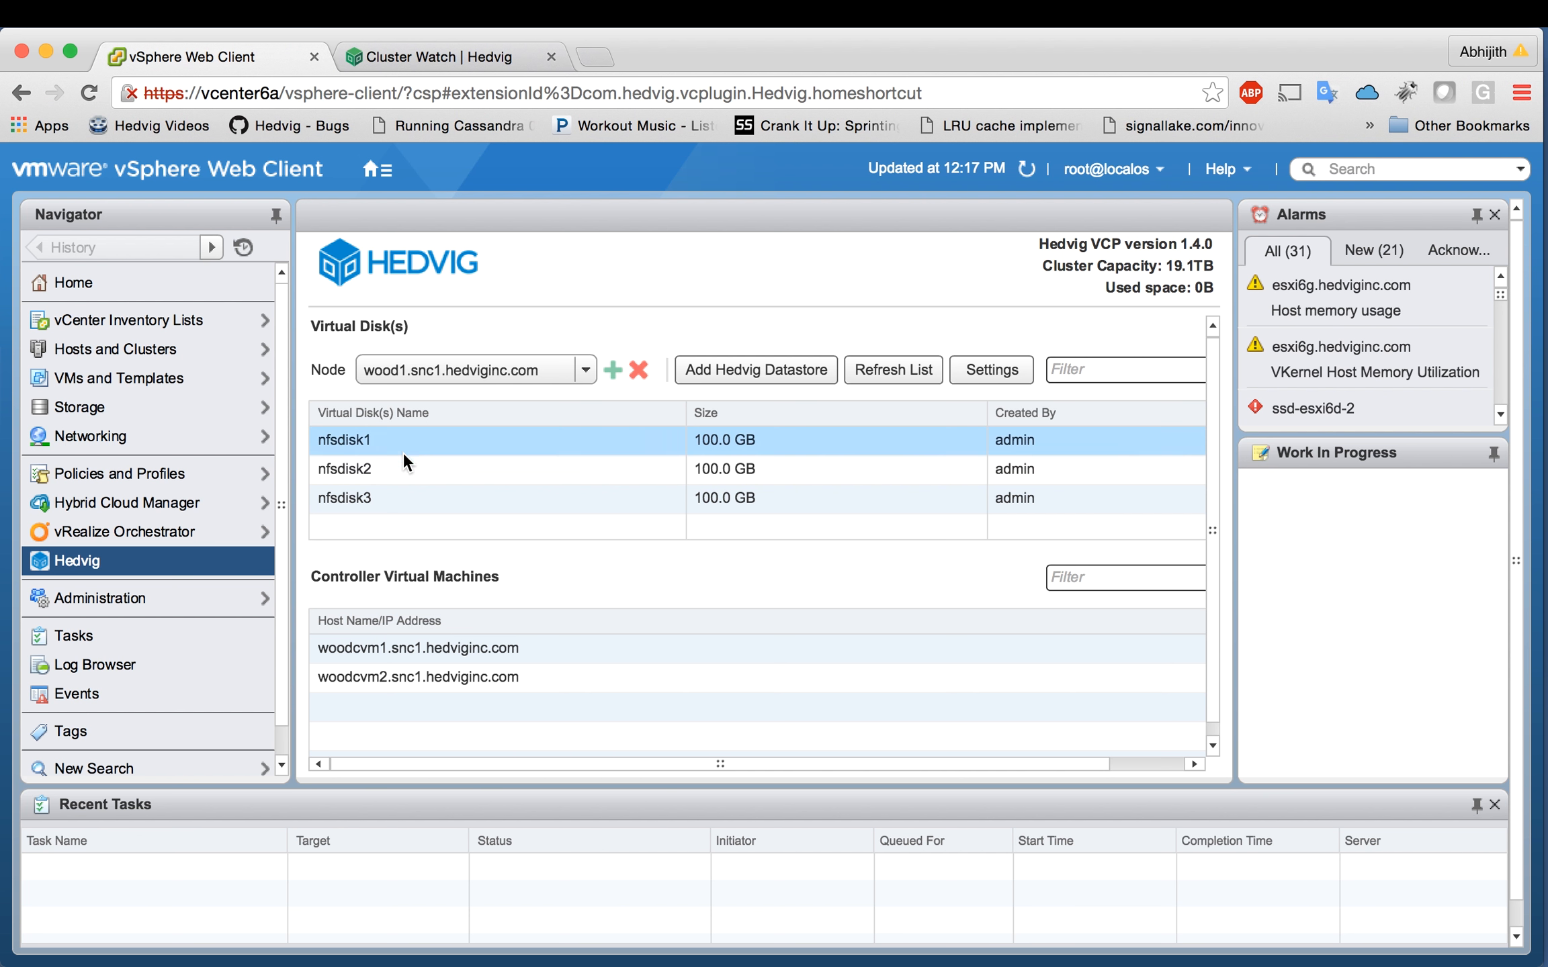
{"action": "left_click", "coordinate": [396, 505]}
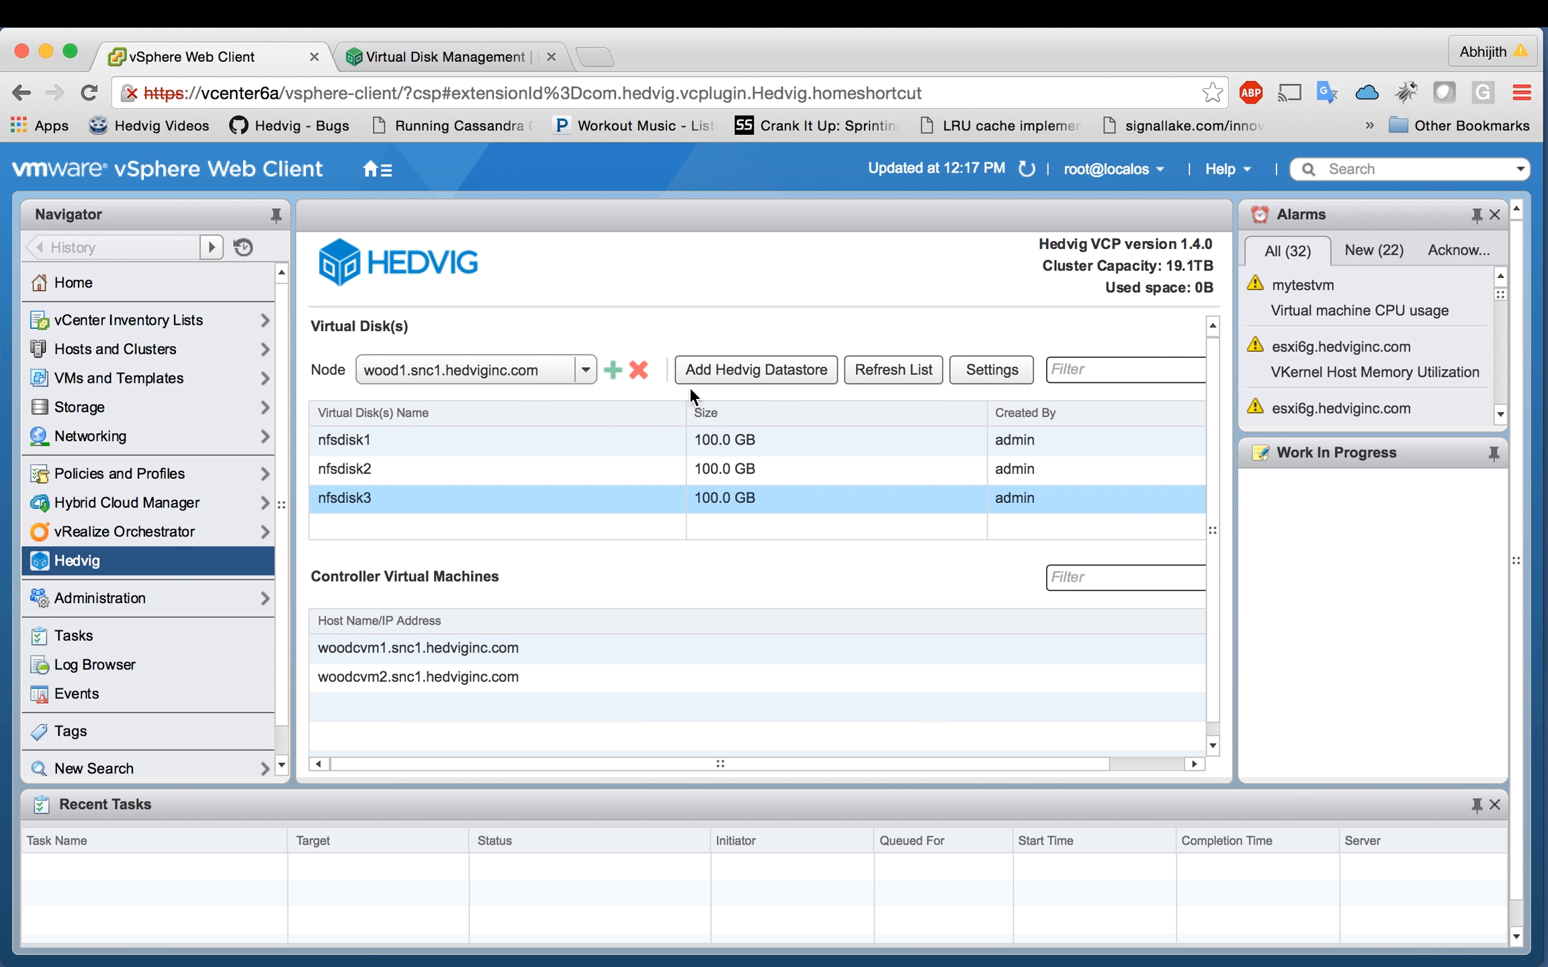
{"action": "left_click", "coordinate": [722, 369]}
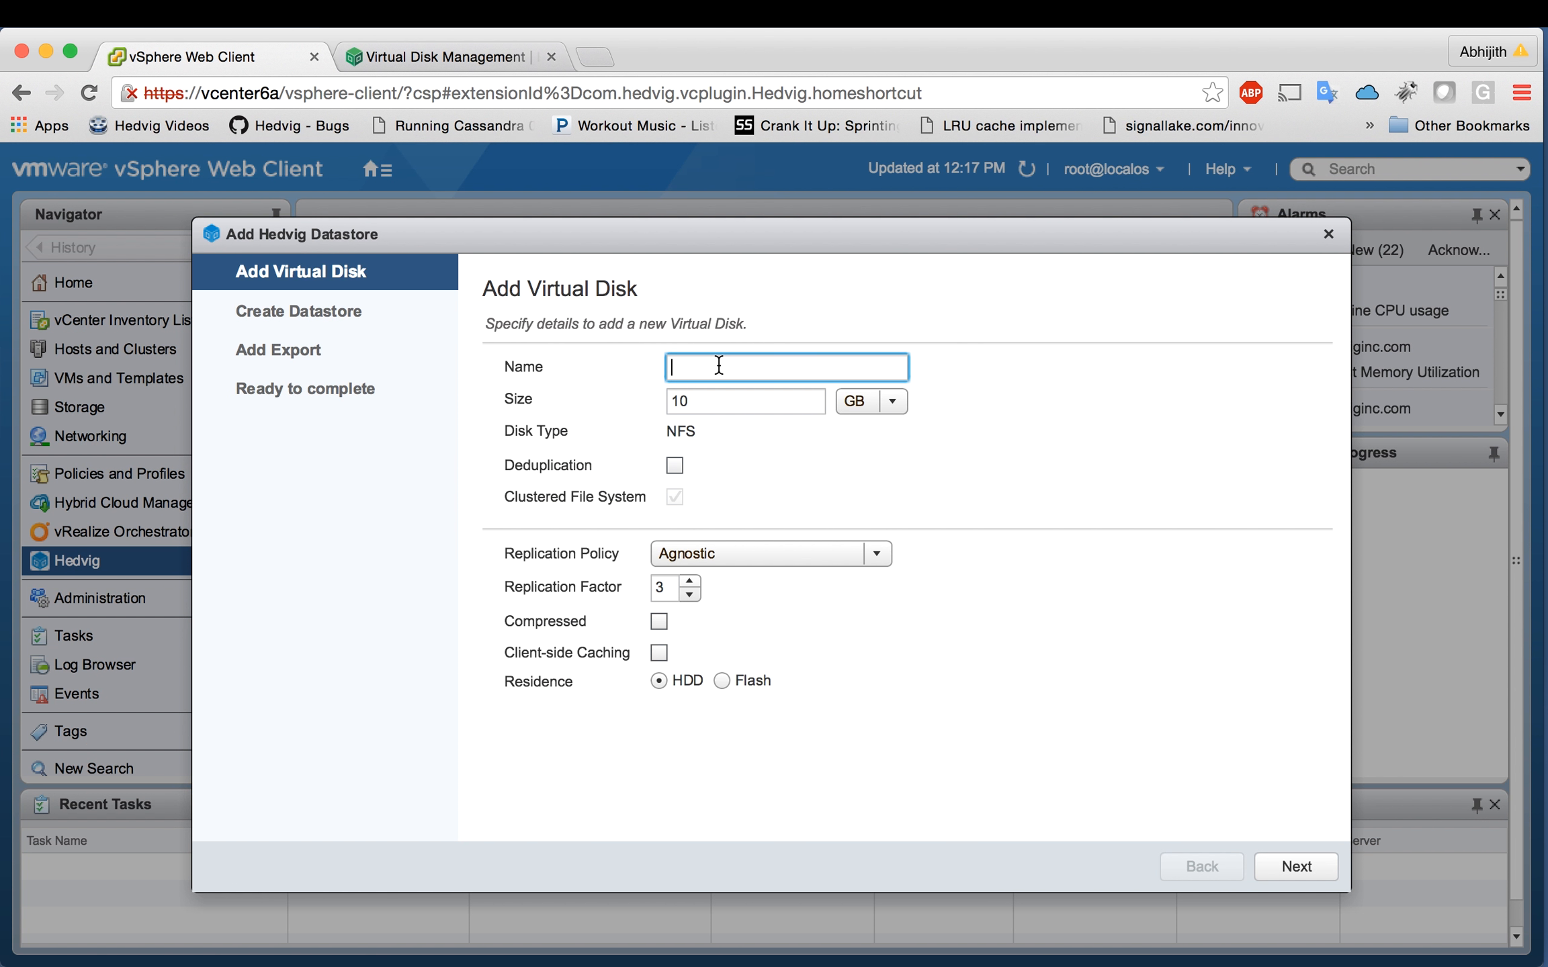
Step: Name the new virtual disk demodisk1 and change its size from 10 to 500 GB
{"action": "type", "text": "demodisk1"}
{"action": "key", "text": "Tab"}
{"action": "key", "text": "BackSpace"}
{"action": "type", "text": "500"}
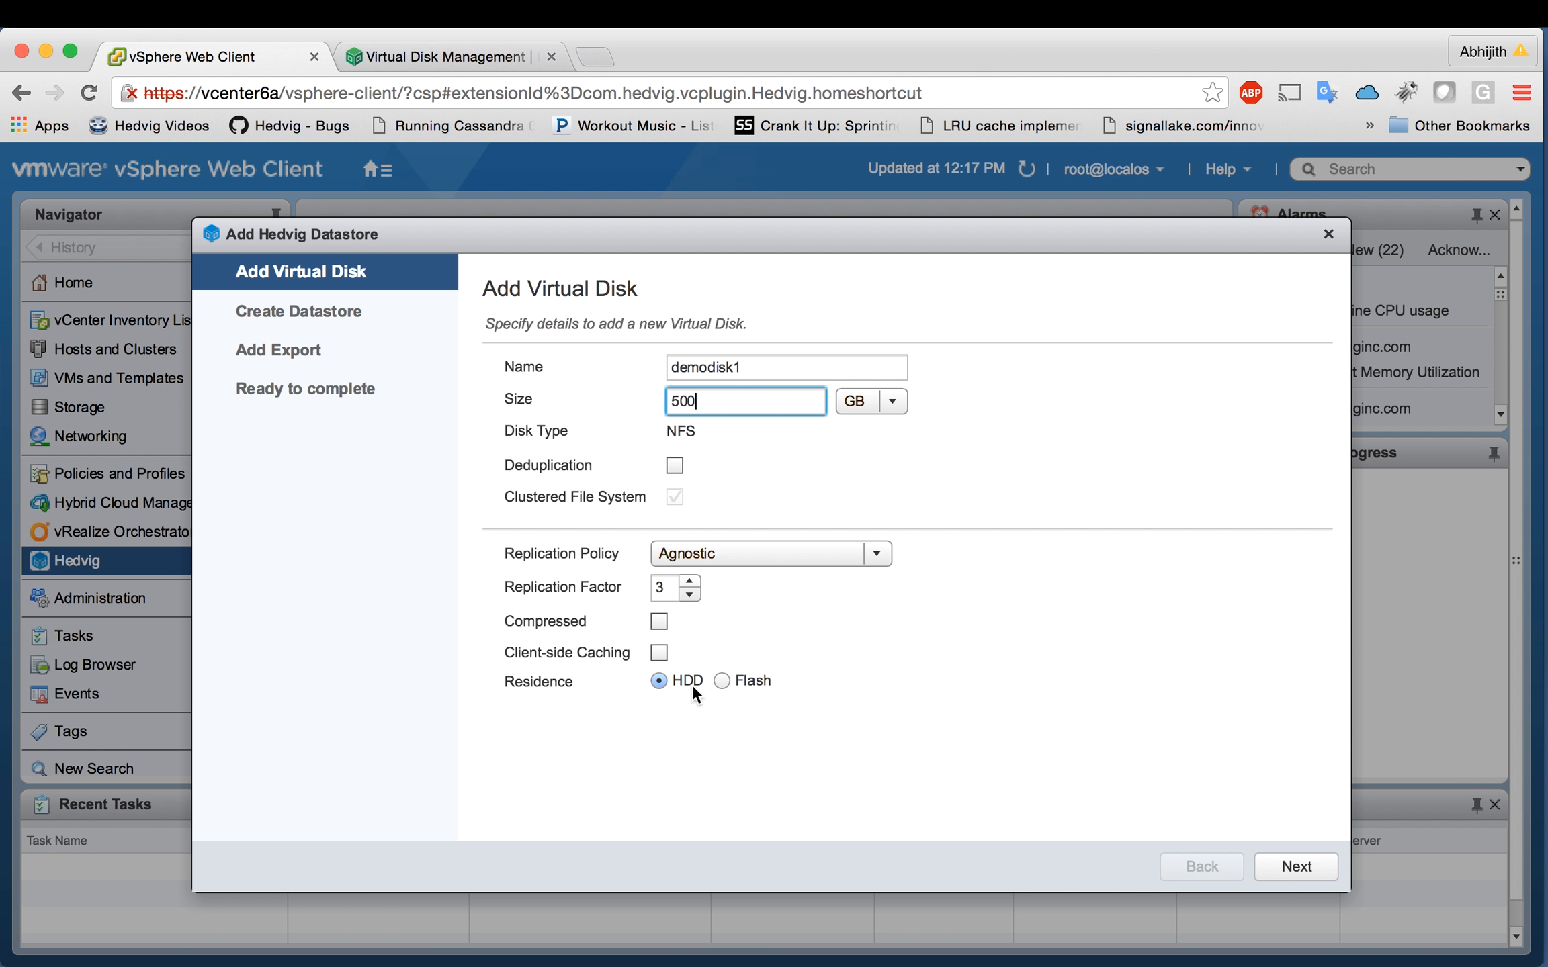
Step: Put datastore wood-demodisk1 on host esxi6b.hedviginc.com, keep the woodcvm1 export target, and finish
{"action": "left_click", "coordinate": [1282, 866]}
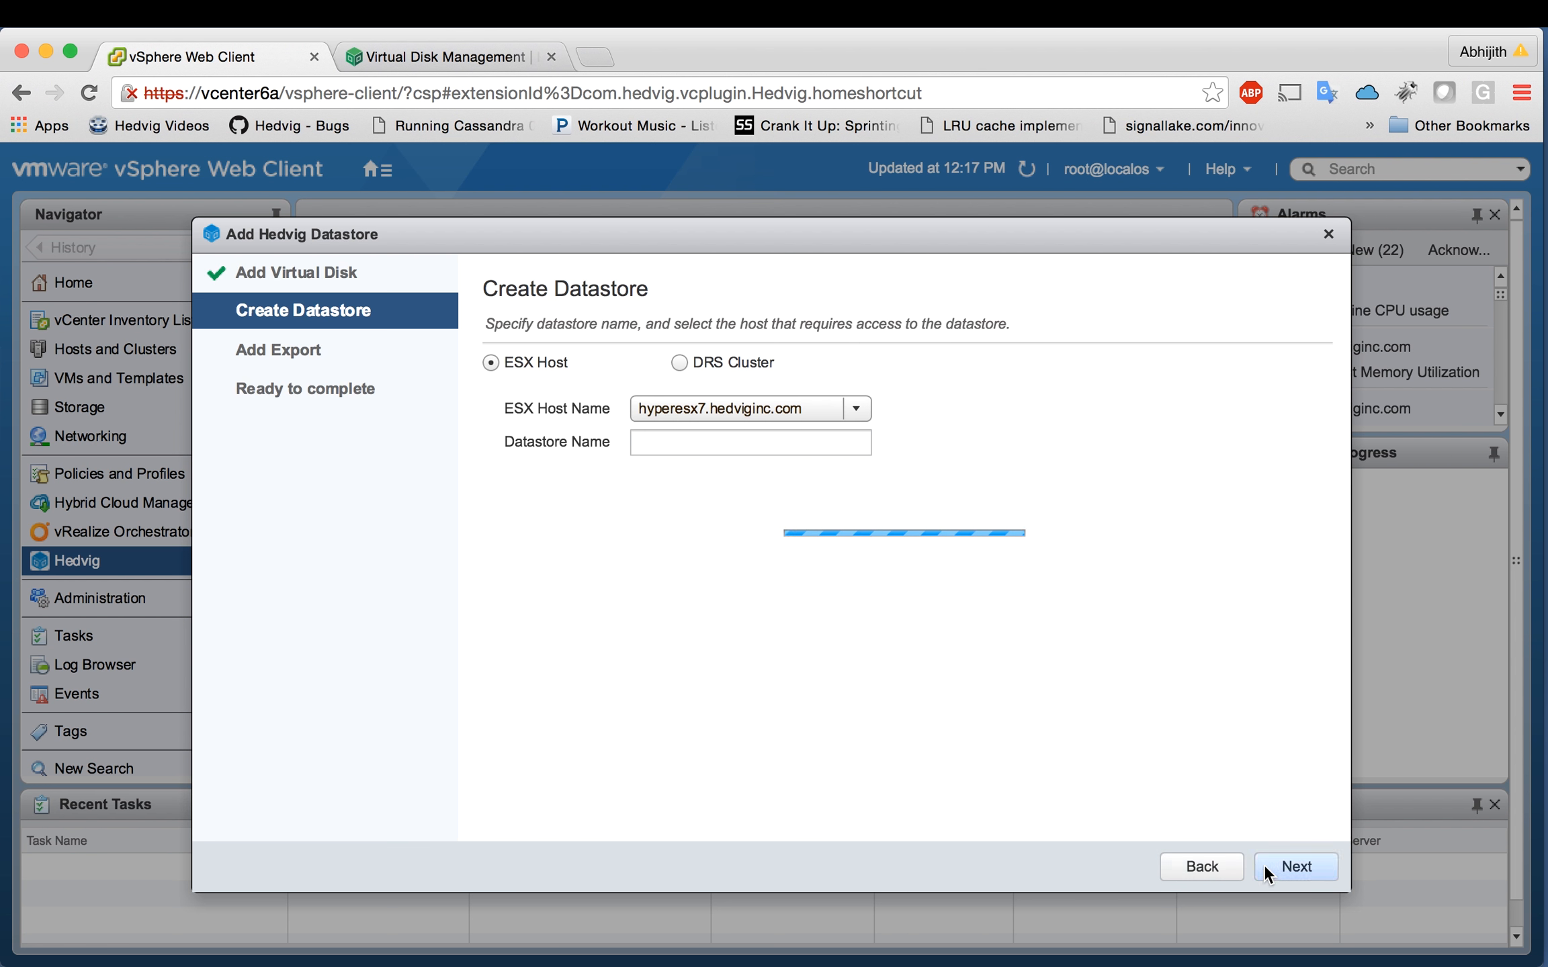
{"action": "left_click", "coordinate": [857, 407]}
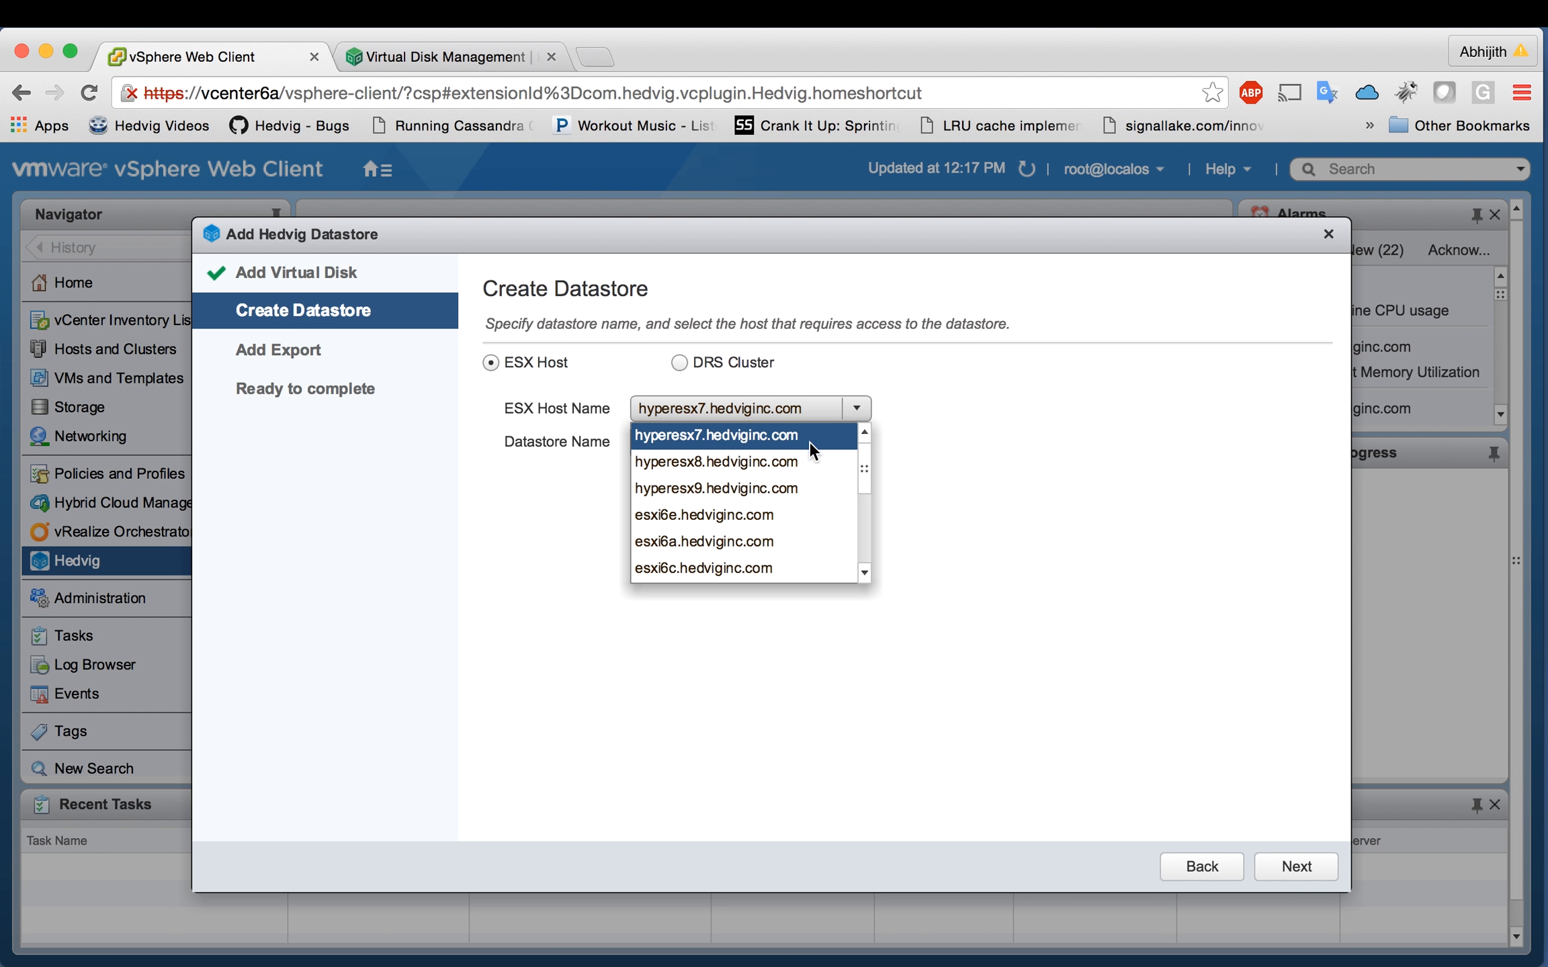
{"action": "left_click", "coordinate": [866, 573]}
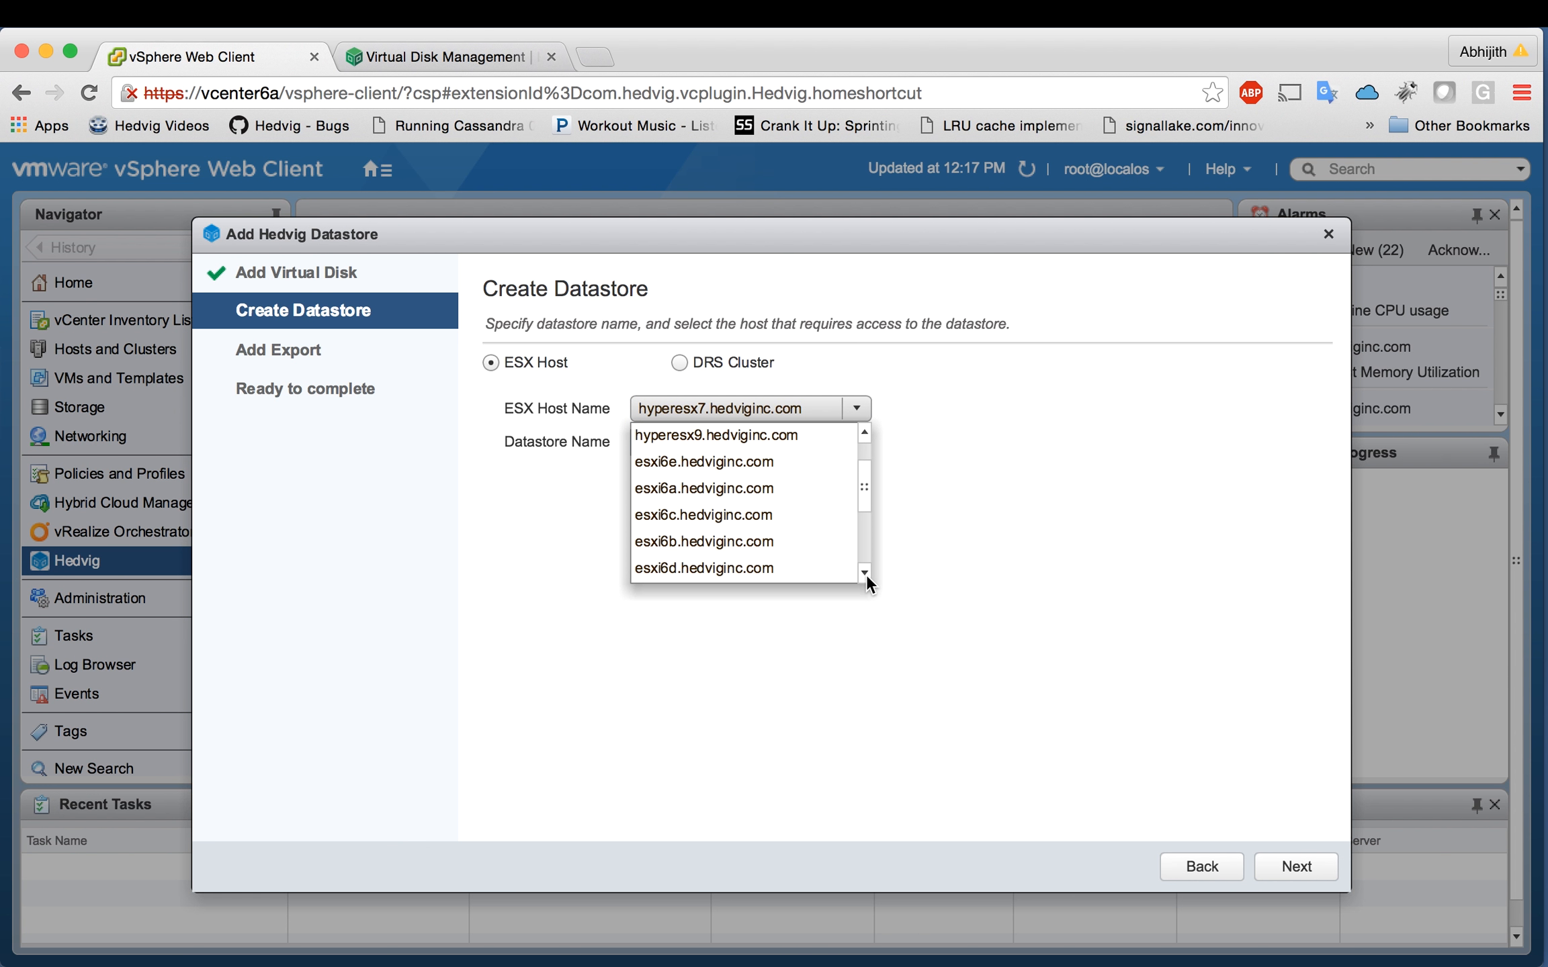
{"action": "left_click", "coordinate": [761, 542]}
{"action": "left_click", "coordinate": [667, 444]}
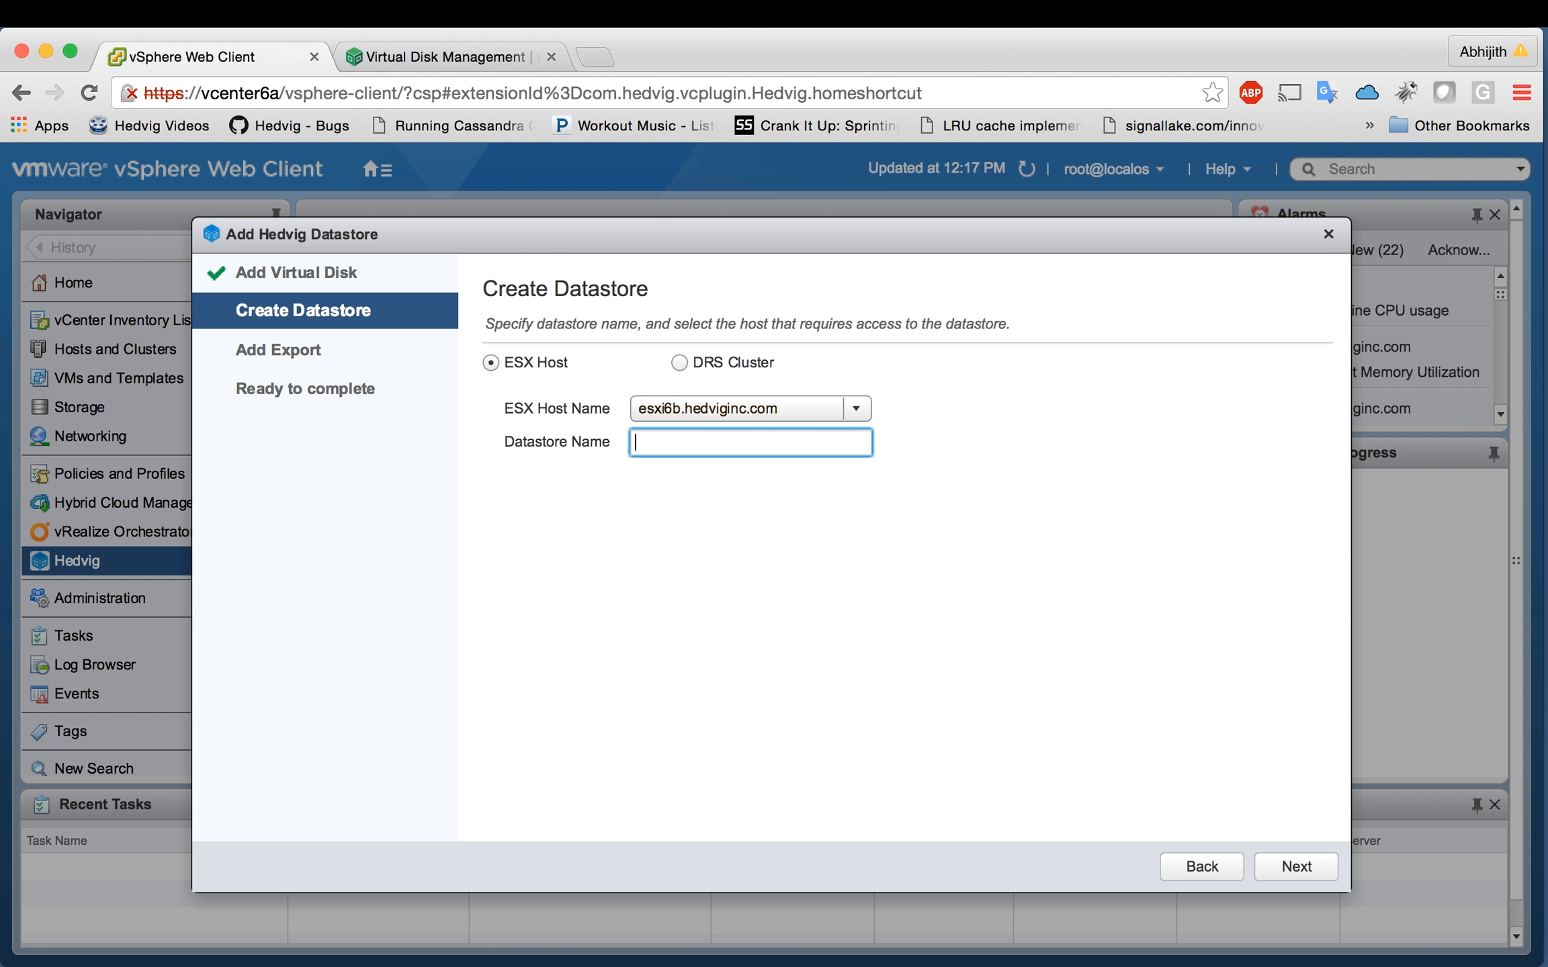
{"action": "type", "text": "wood-demodisk1"}
{"action": "left_click", "coordinate": [1272, 862]}
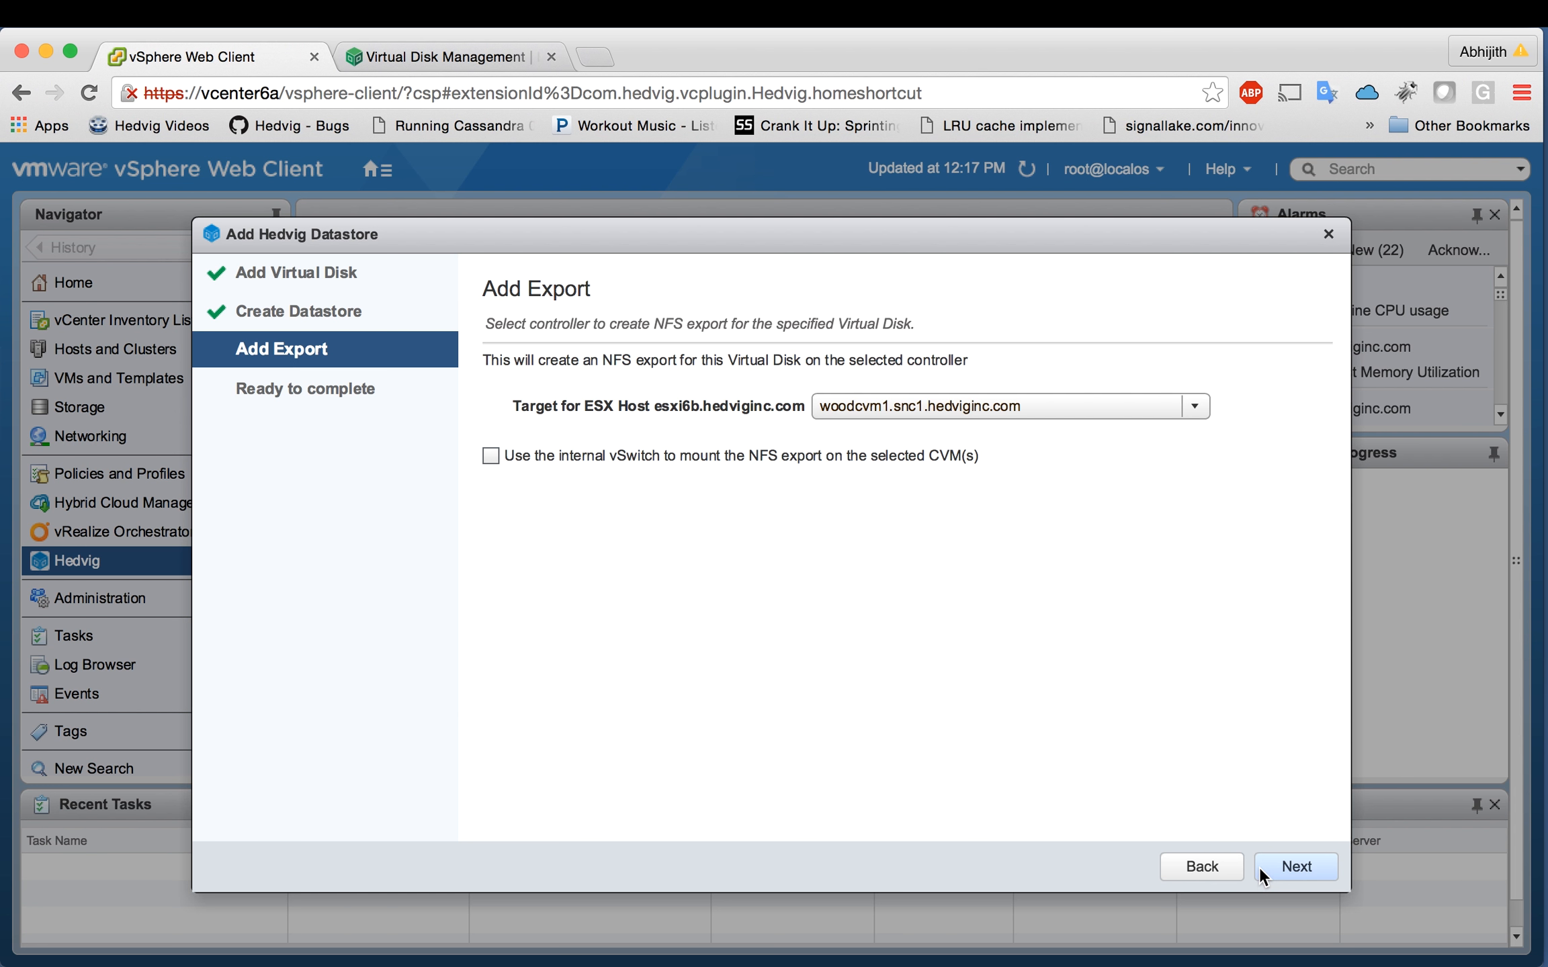
{"action": "left_click", "coordinate": [1291, 868]}
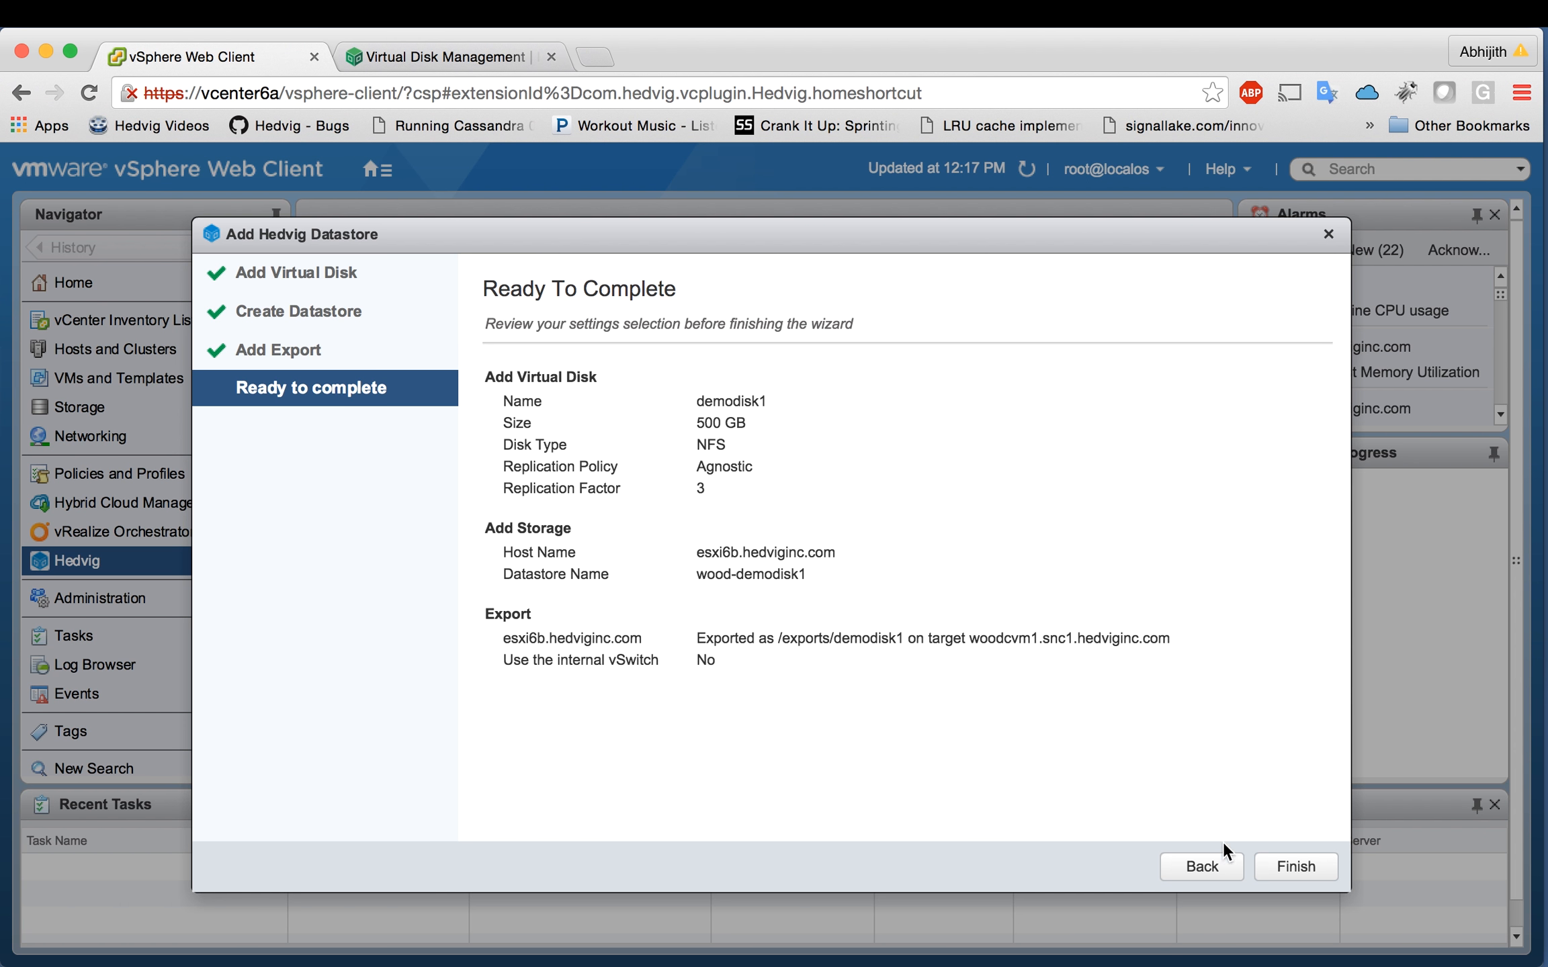
{"action": "left_click", "coordinate": [1265, 855]}
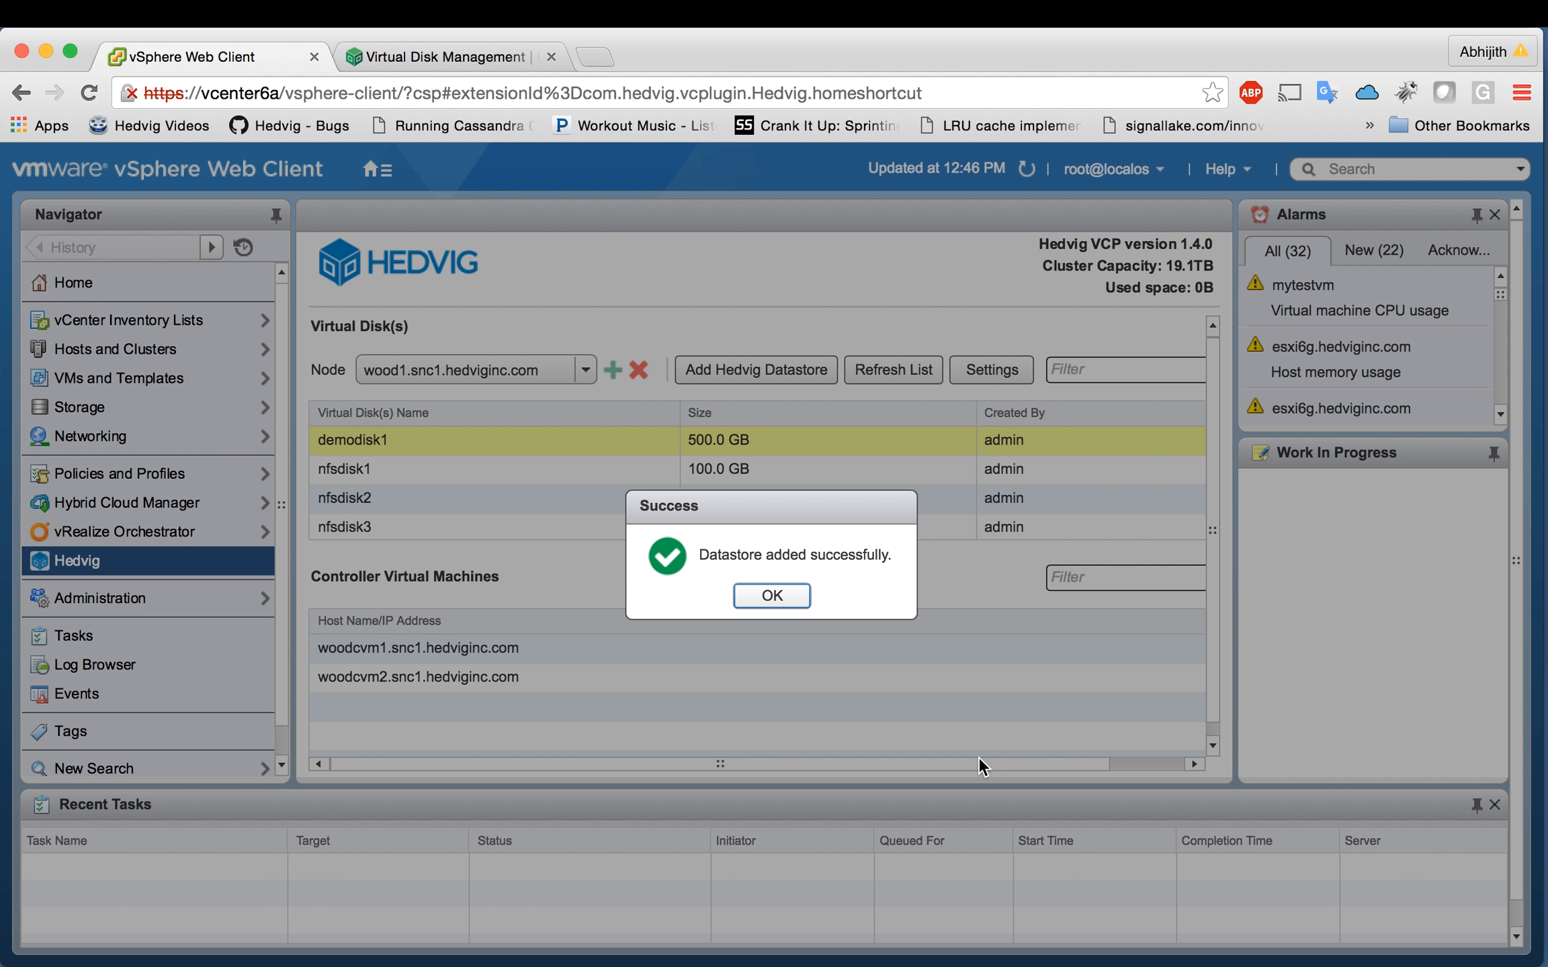
Step: Dismiss the success message, review demodisk1's details, then go to Hedvig's Virtual Disk Management page
{"action": "left_click", "coordinate": [787, 597]}
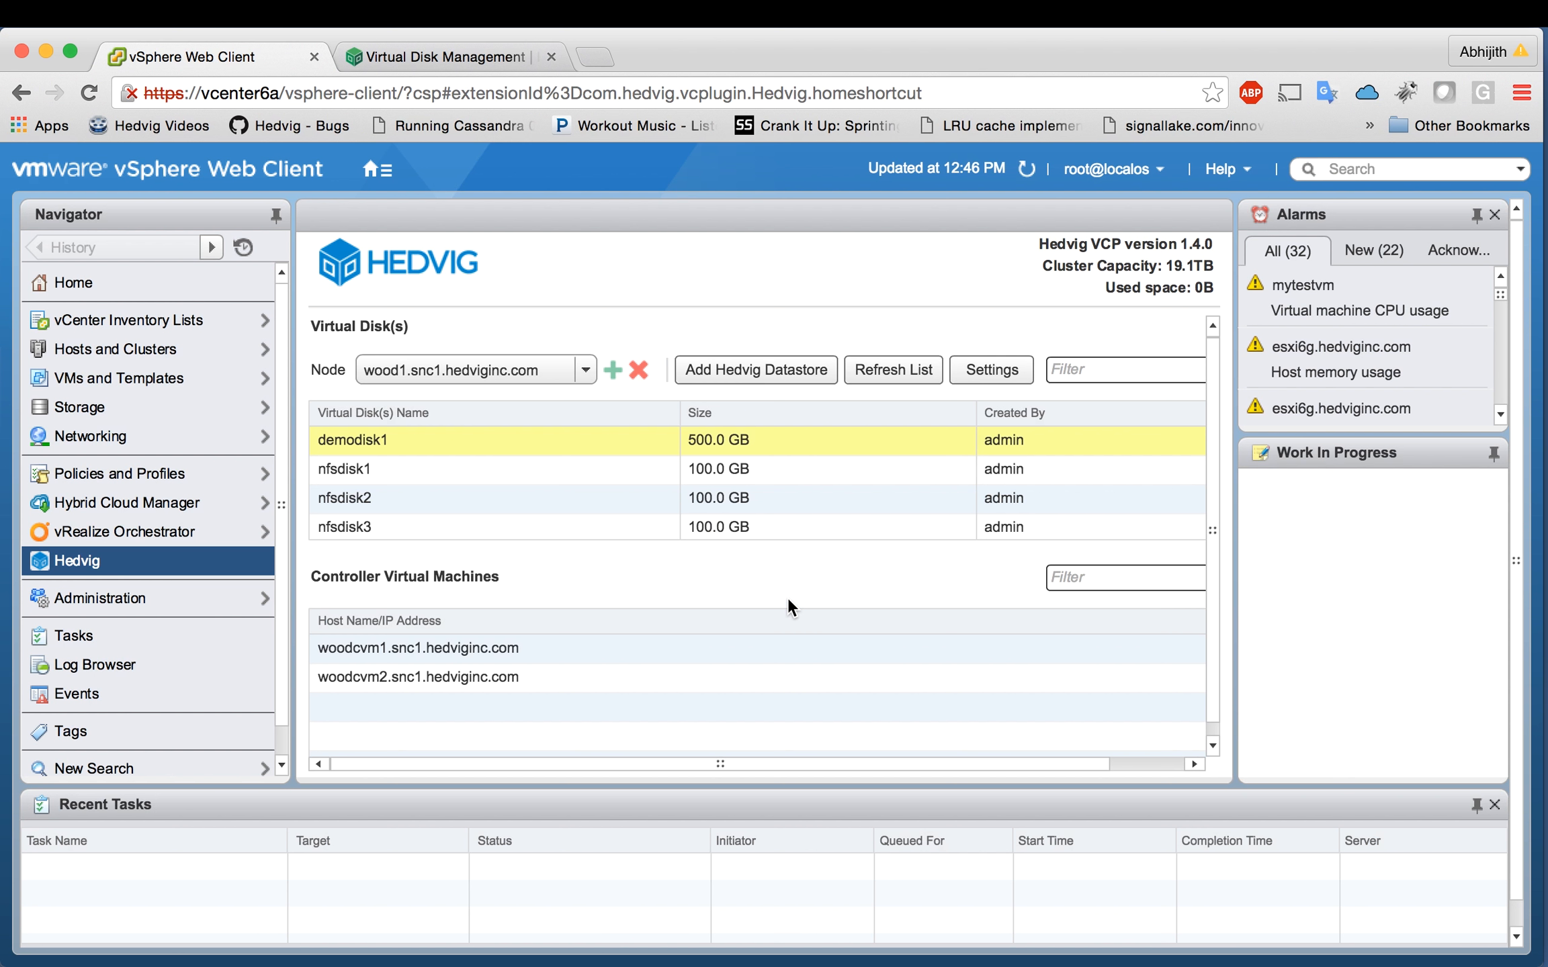
{"action": "right_click", "coordinate": [434, 437]}
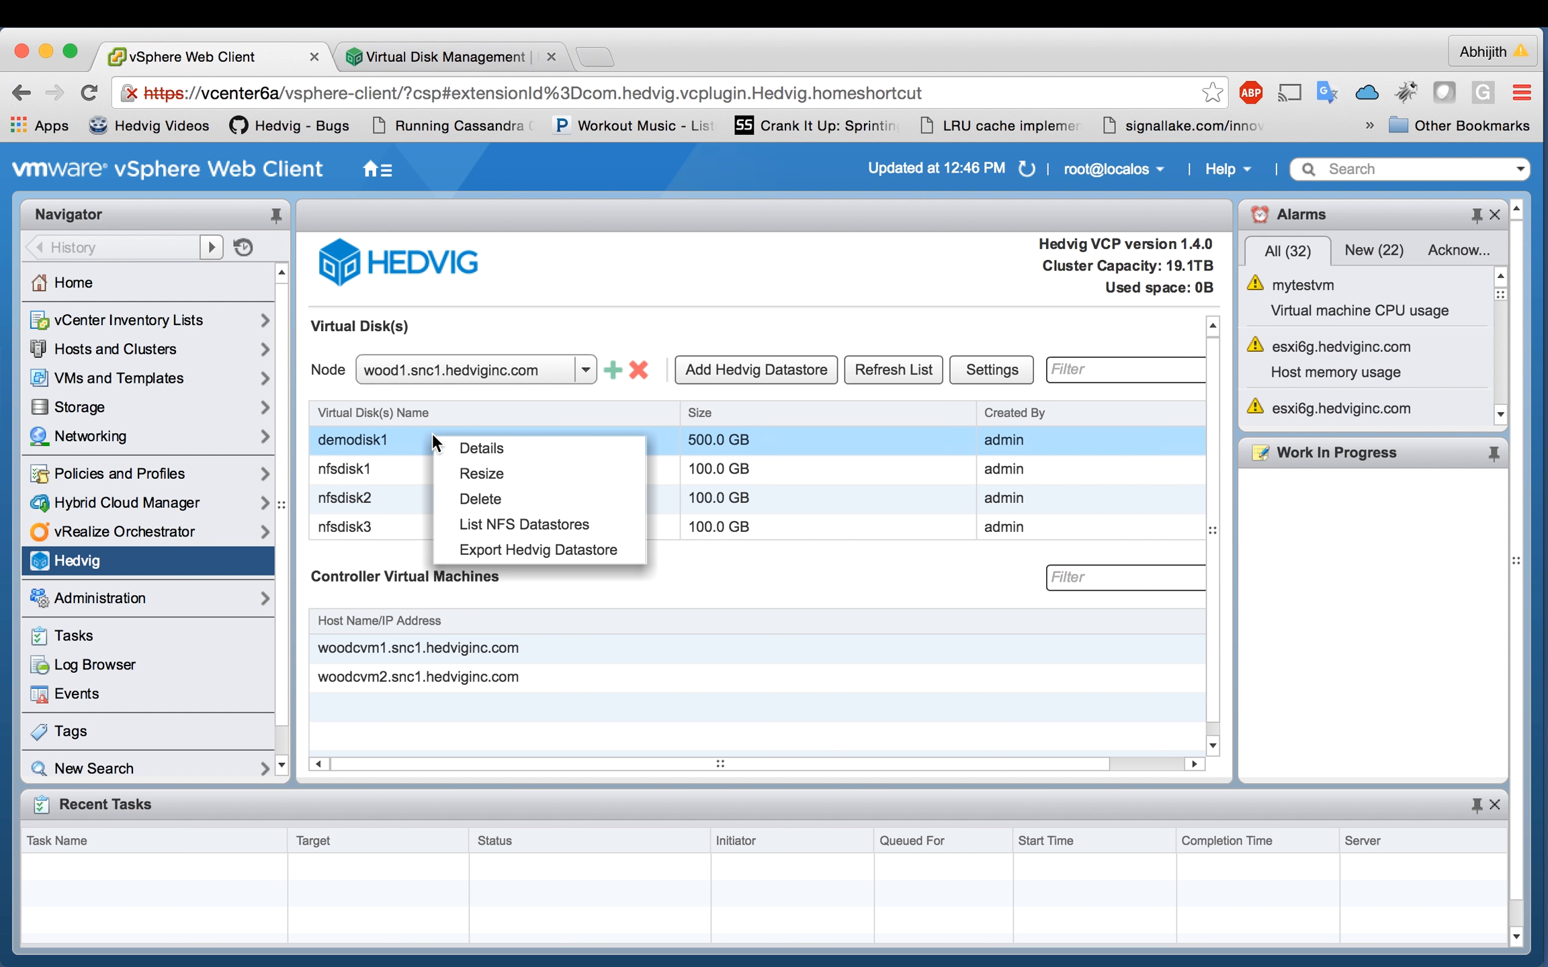
{"action": "left_click", "coordinate": [465, 445]}
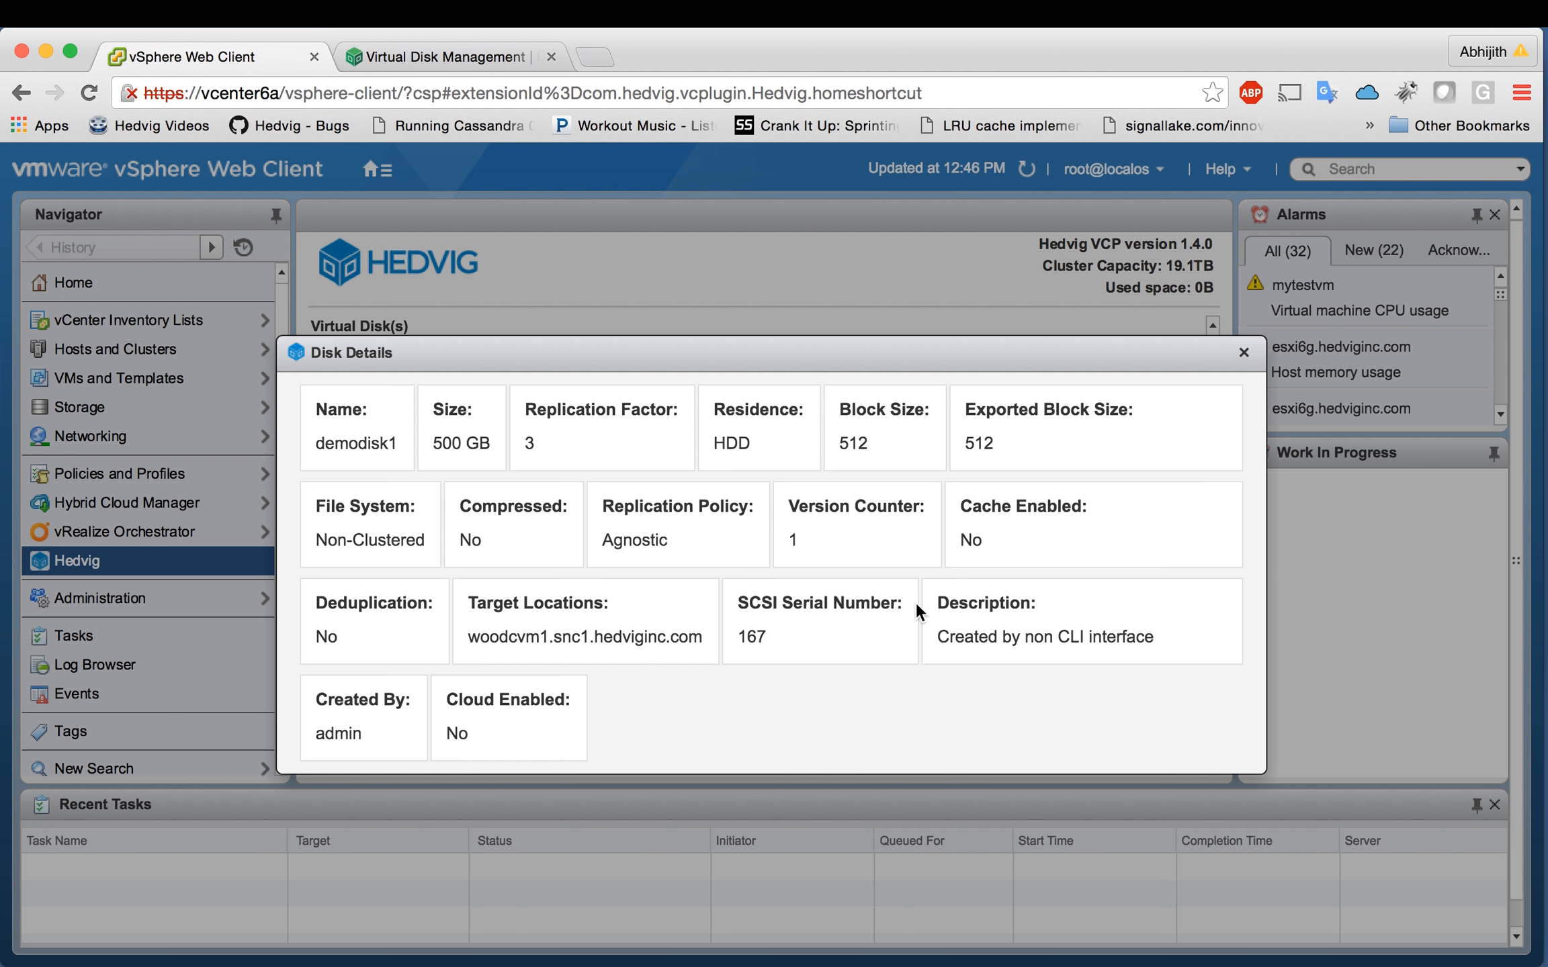
{"action": "left_click", "coordinate": [1244, 353]}
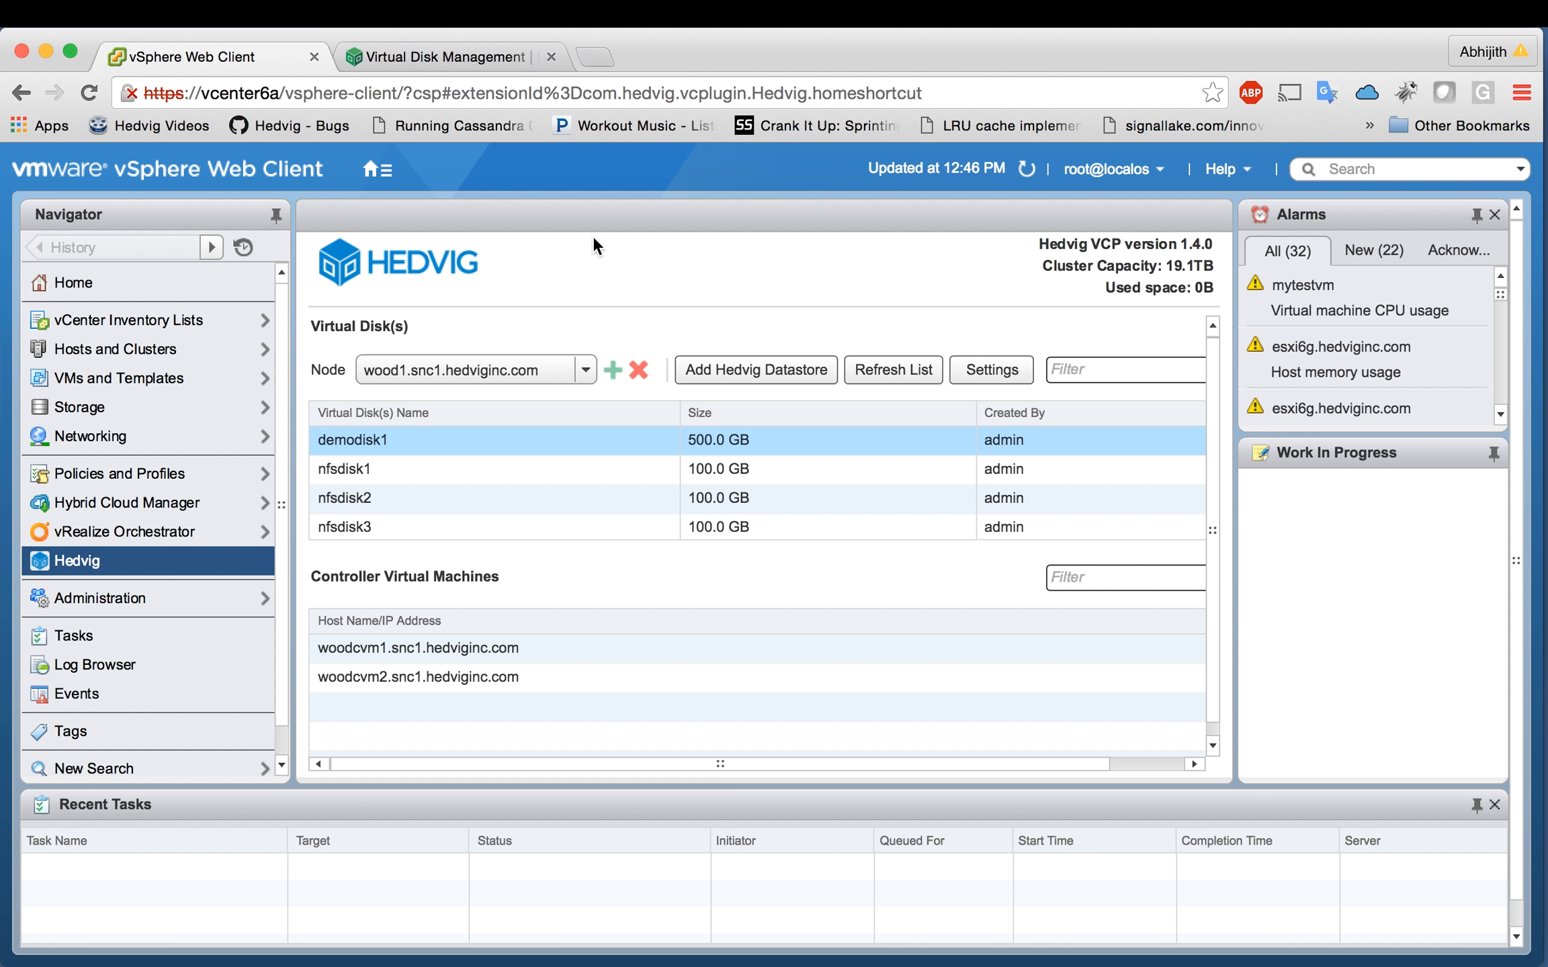
{"action": "left_click", "coordinate": [446, 64]}
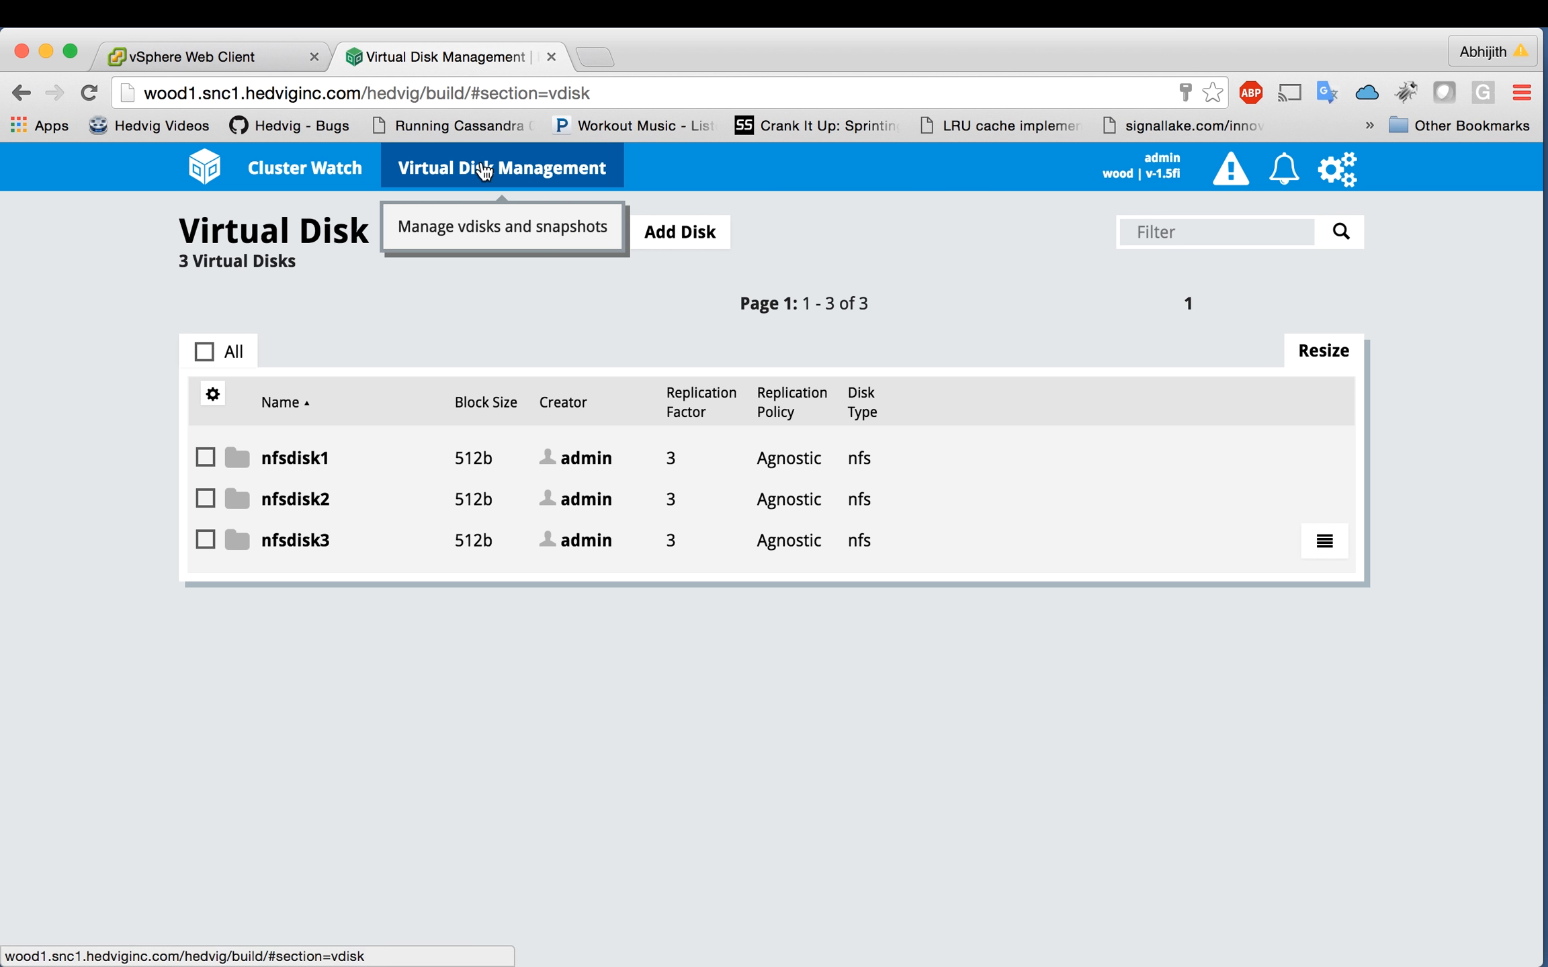
Step: Refresh the disk list to see the 500 GB demodisk1 among four disks, then return to vSphere
{"action": "left_click", "coordinate": [89, 92]}
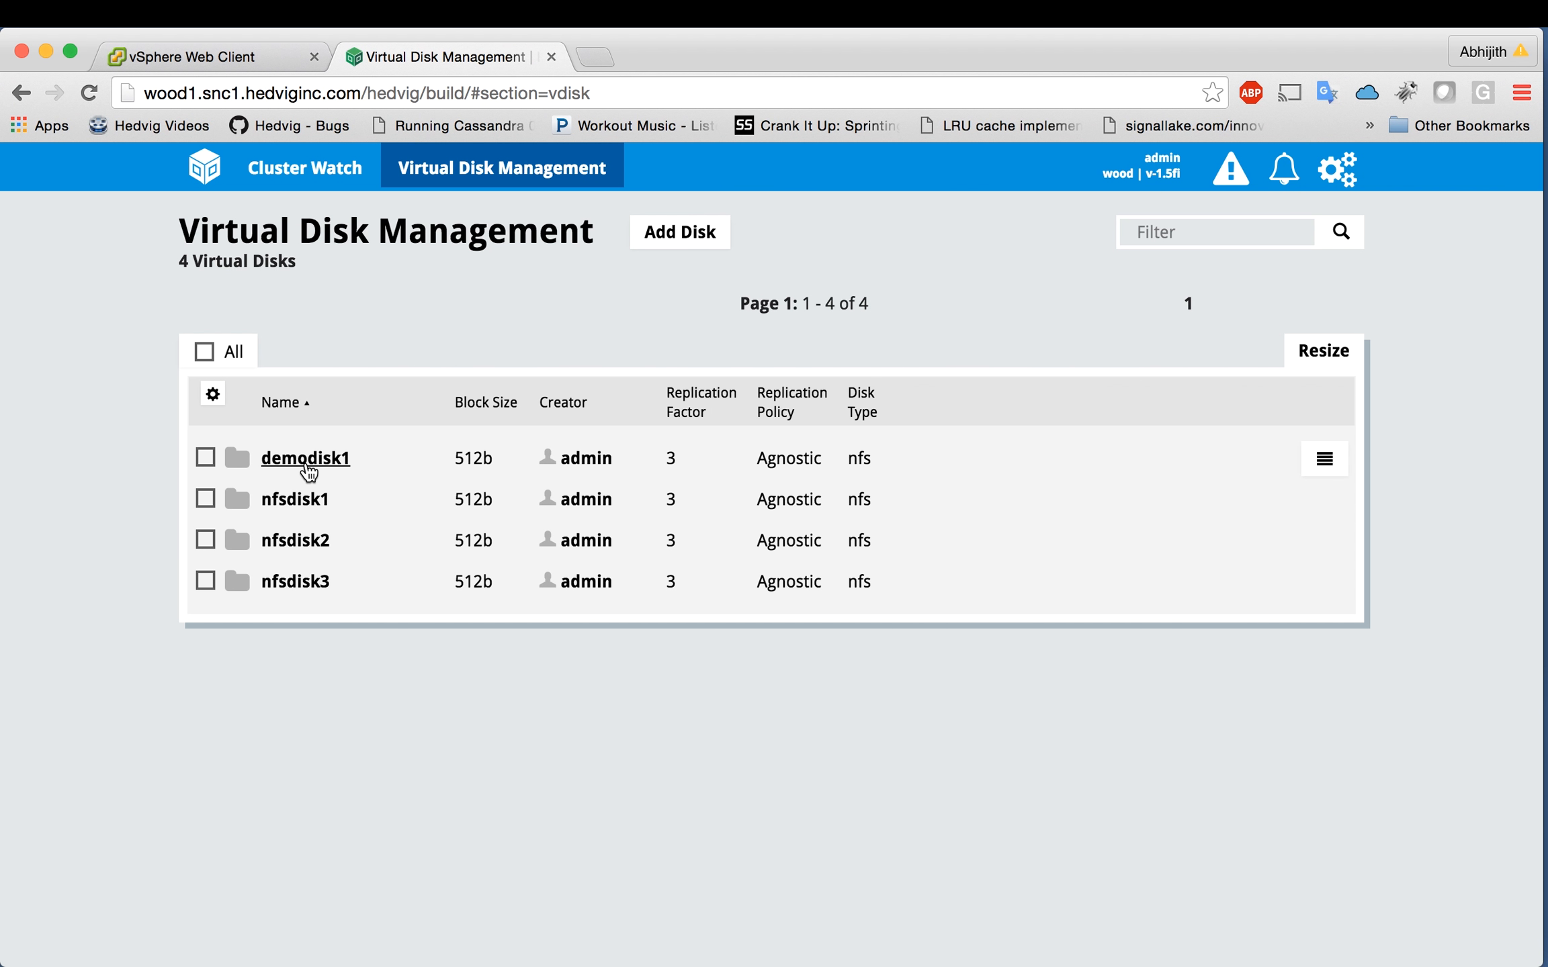
{"action": "left_click", "coordinate": [307, 463]}
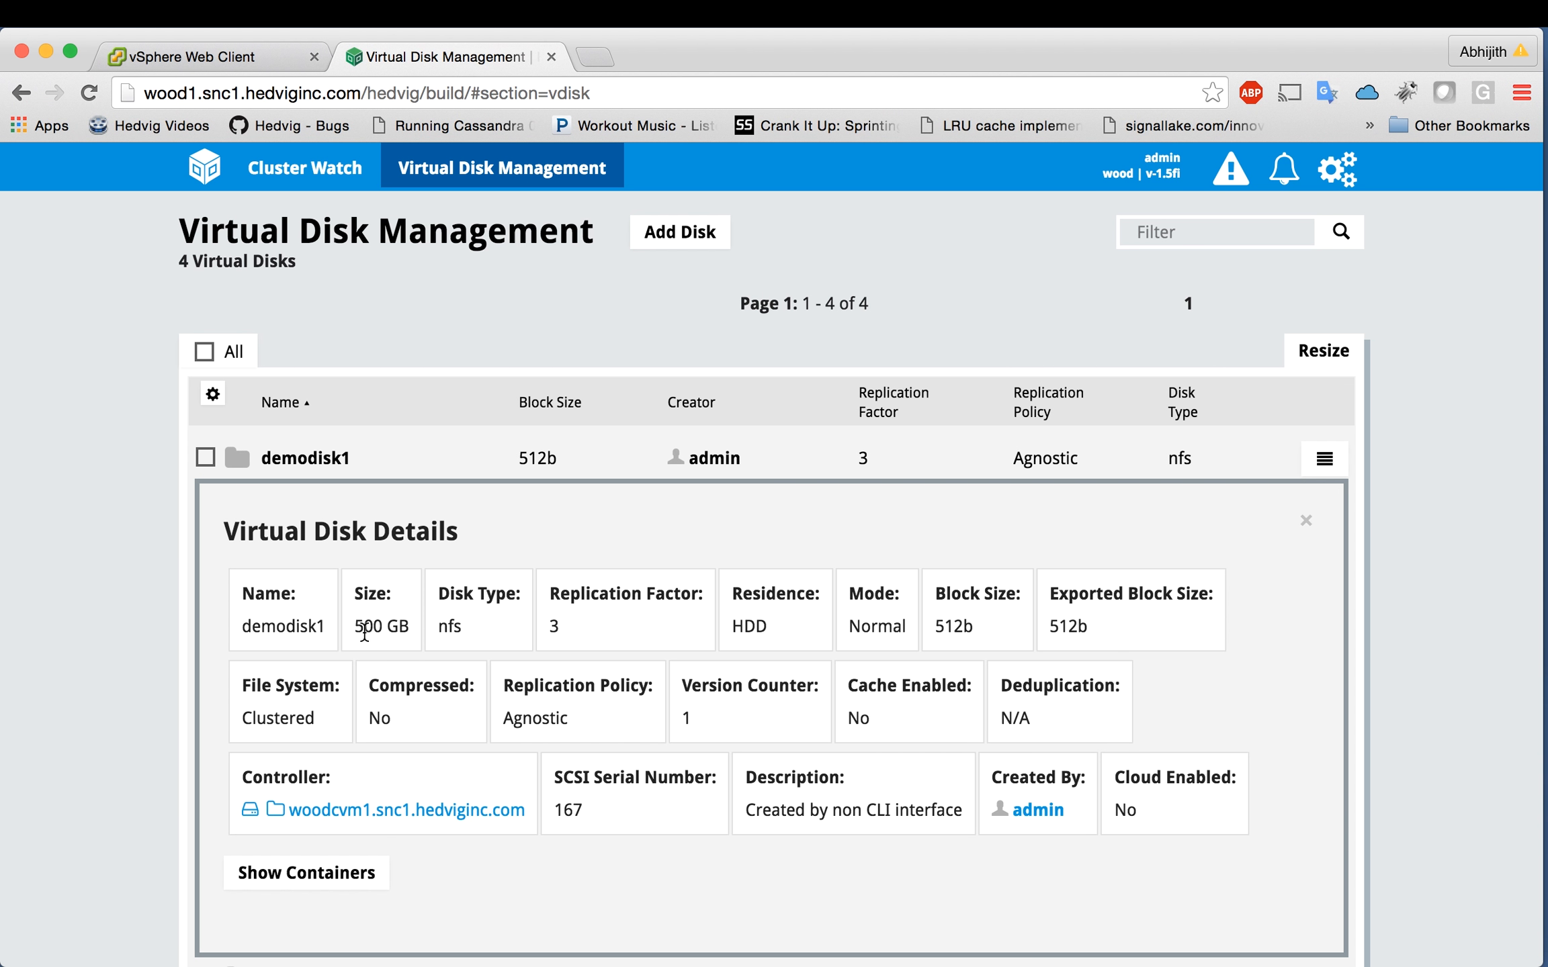
{"action": "left_click", "coordinate": [305, 463]}
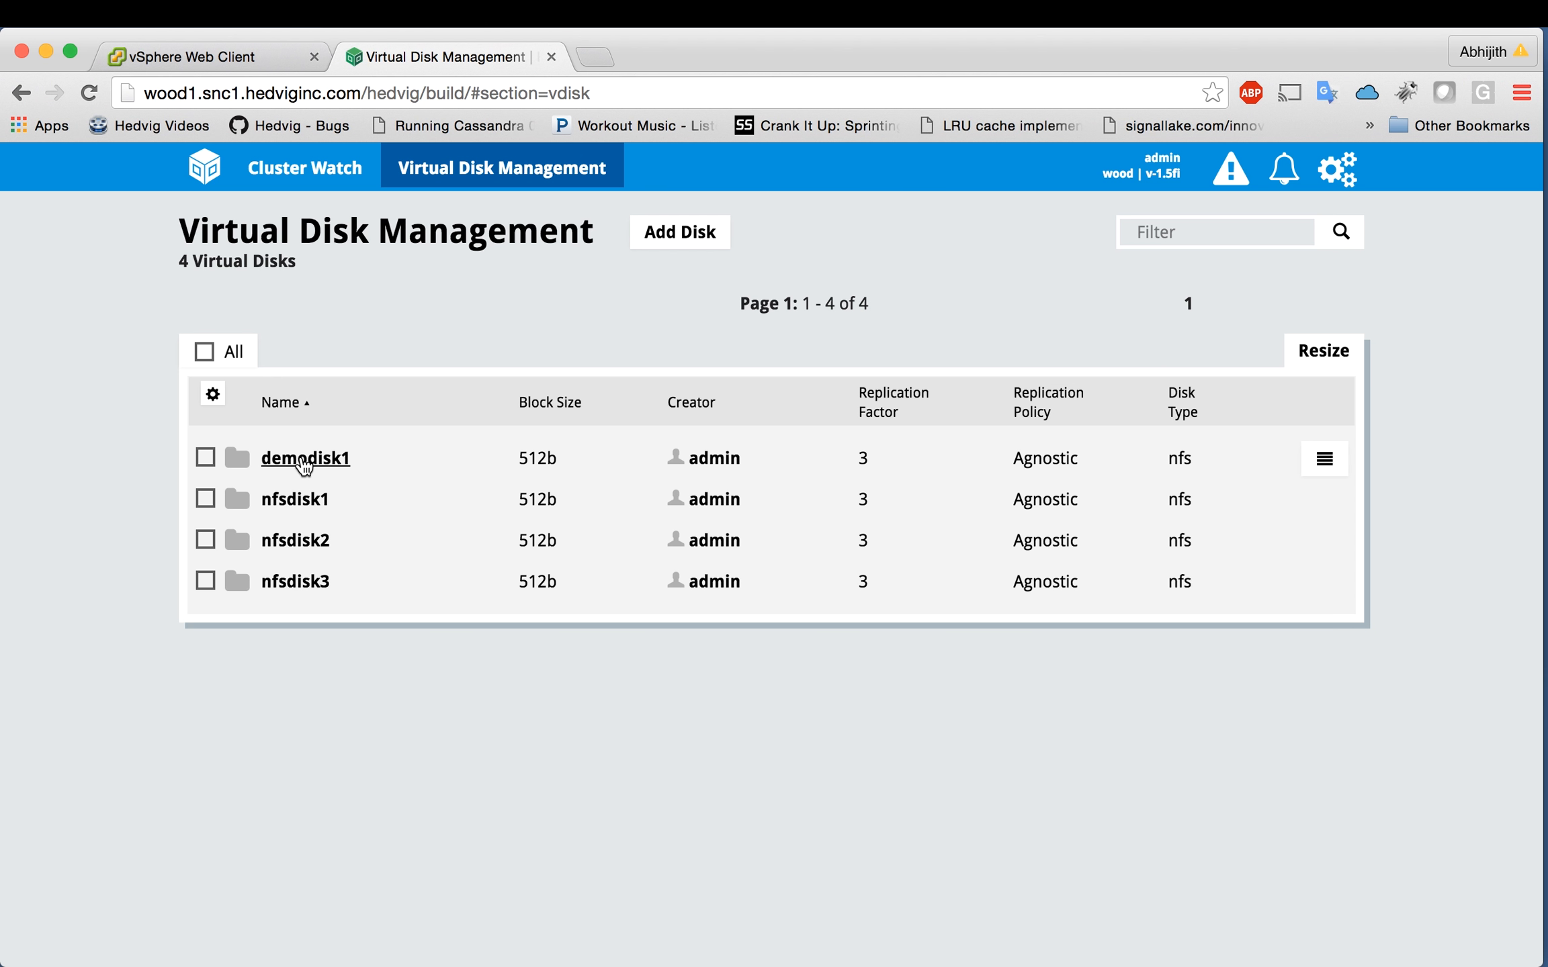
{"action": "left_click", "coordinate": [254, 58]}
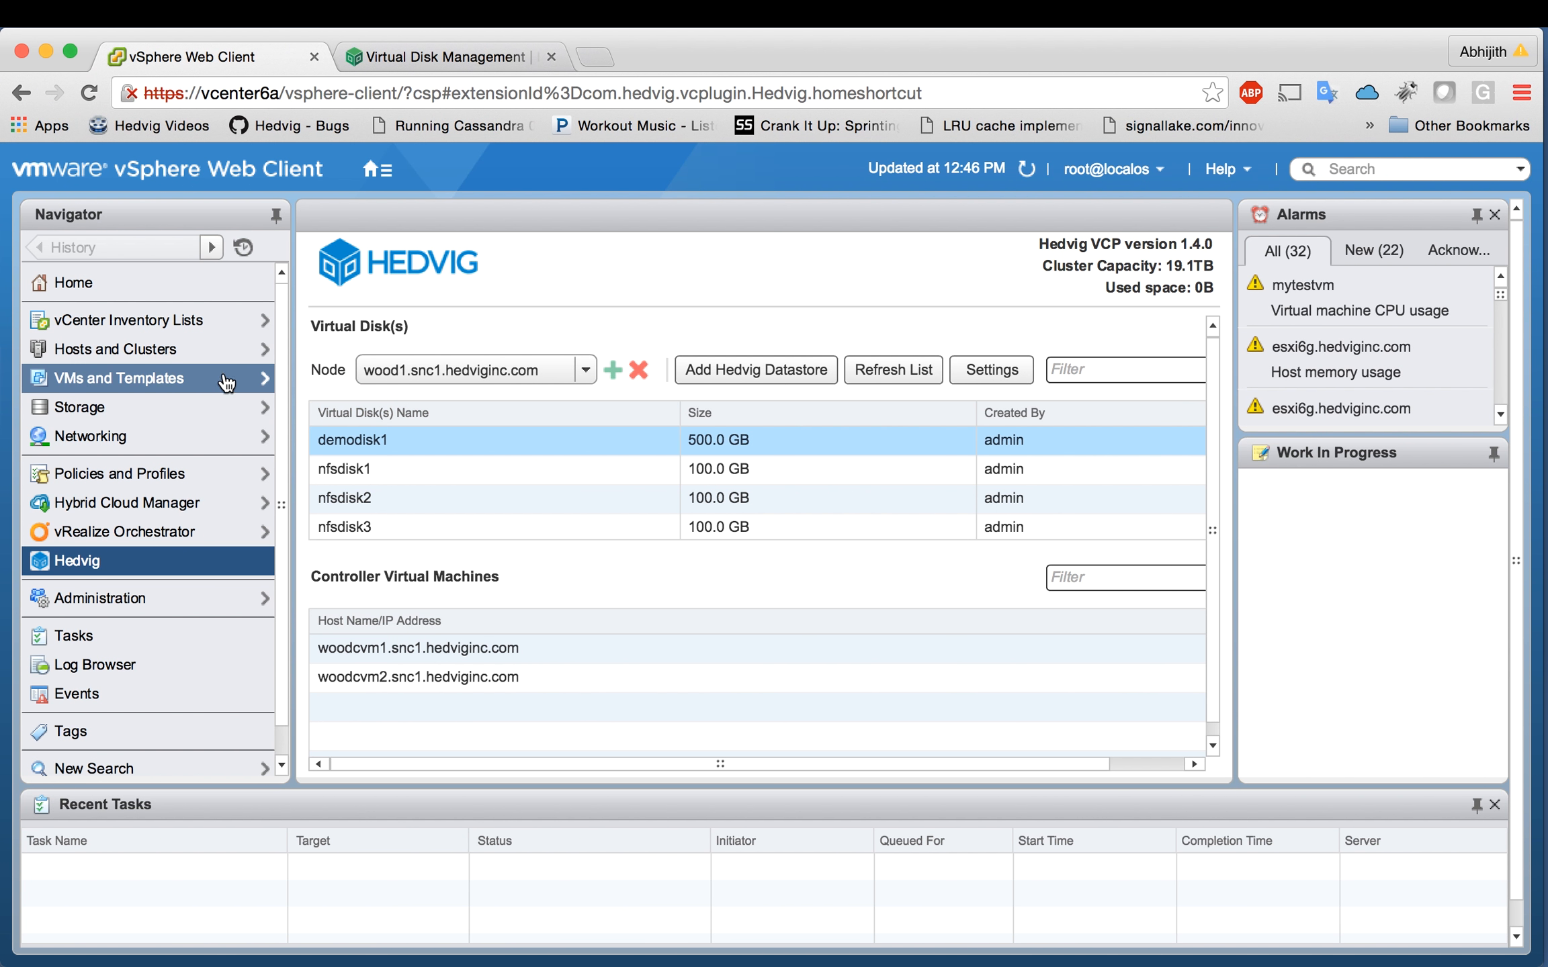
{"action": "left_click", "coordinate": [136, 350]}
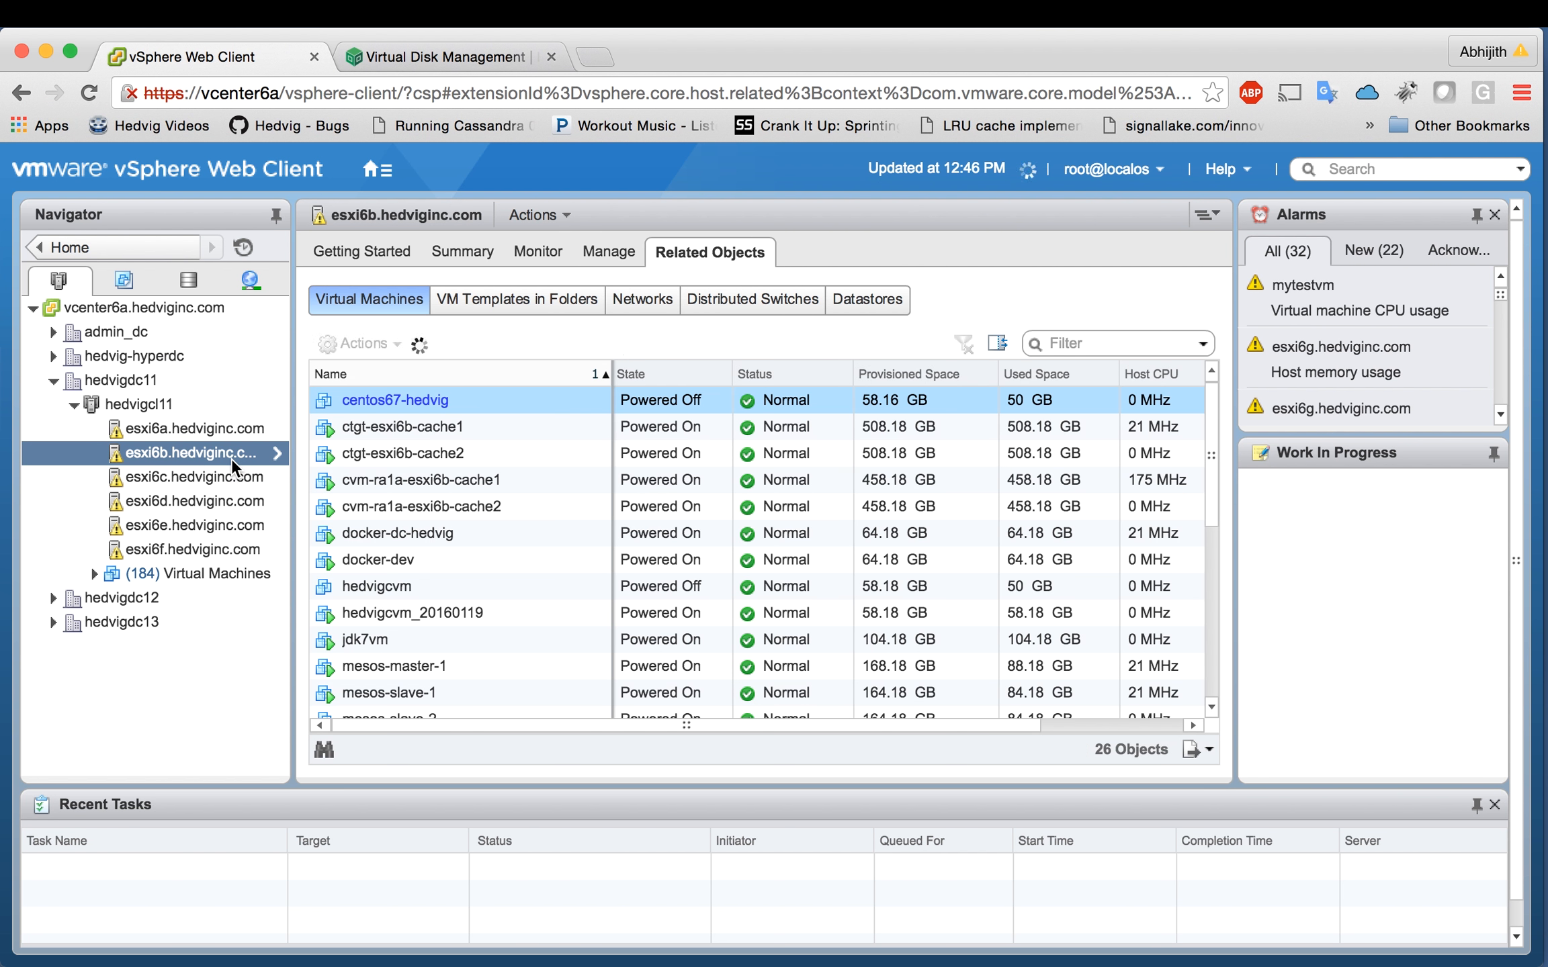
{"action": "left_click", "coordinate": [852, 305]}
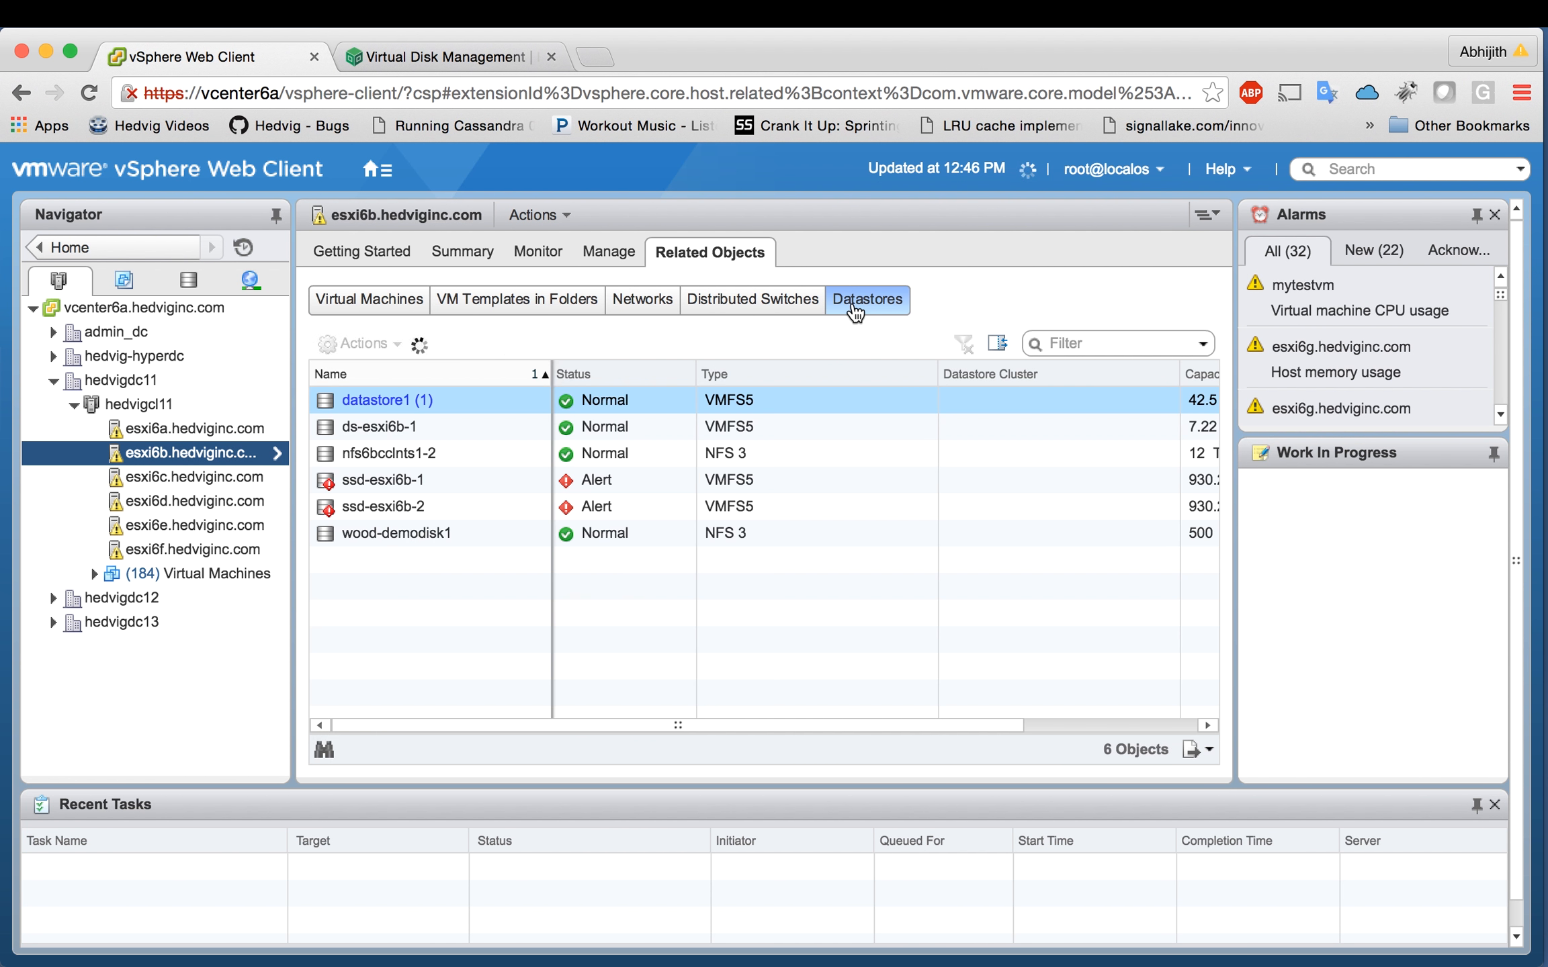
{"action": "left_click", "coordinate": [444, 541]}
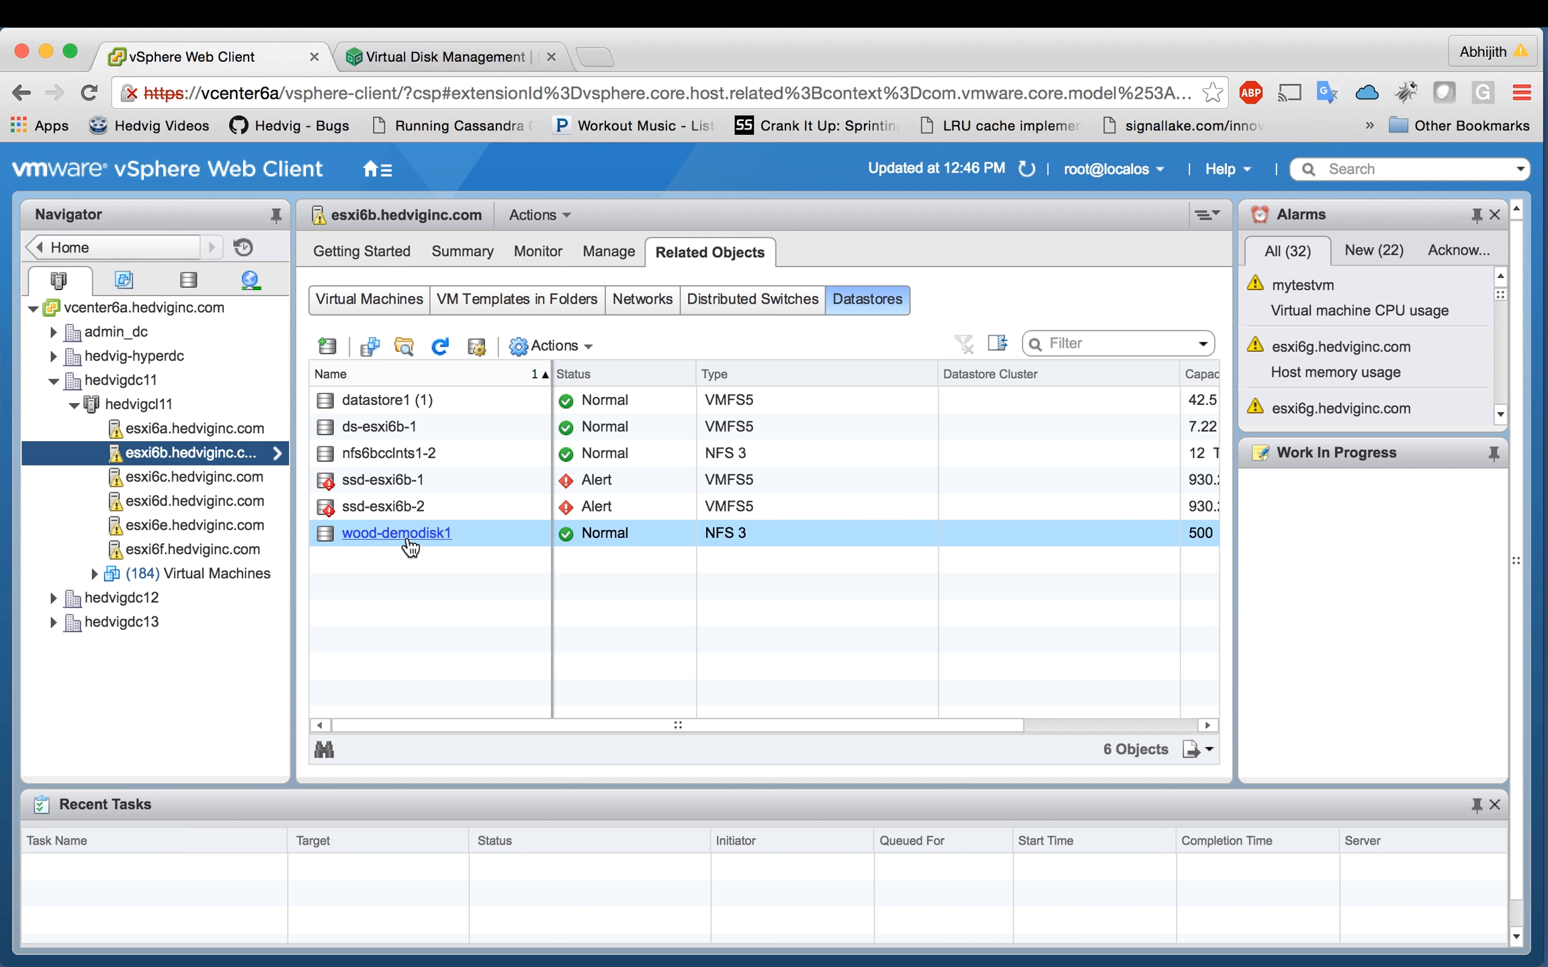
{"action": "left_click", "coordinate": [142, 249]}
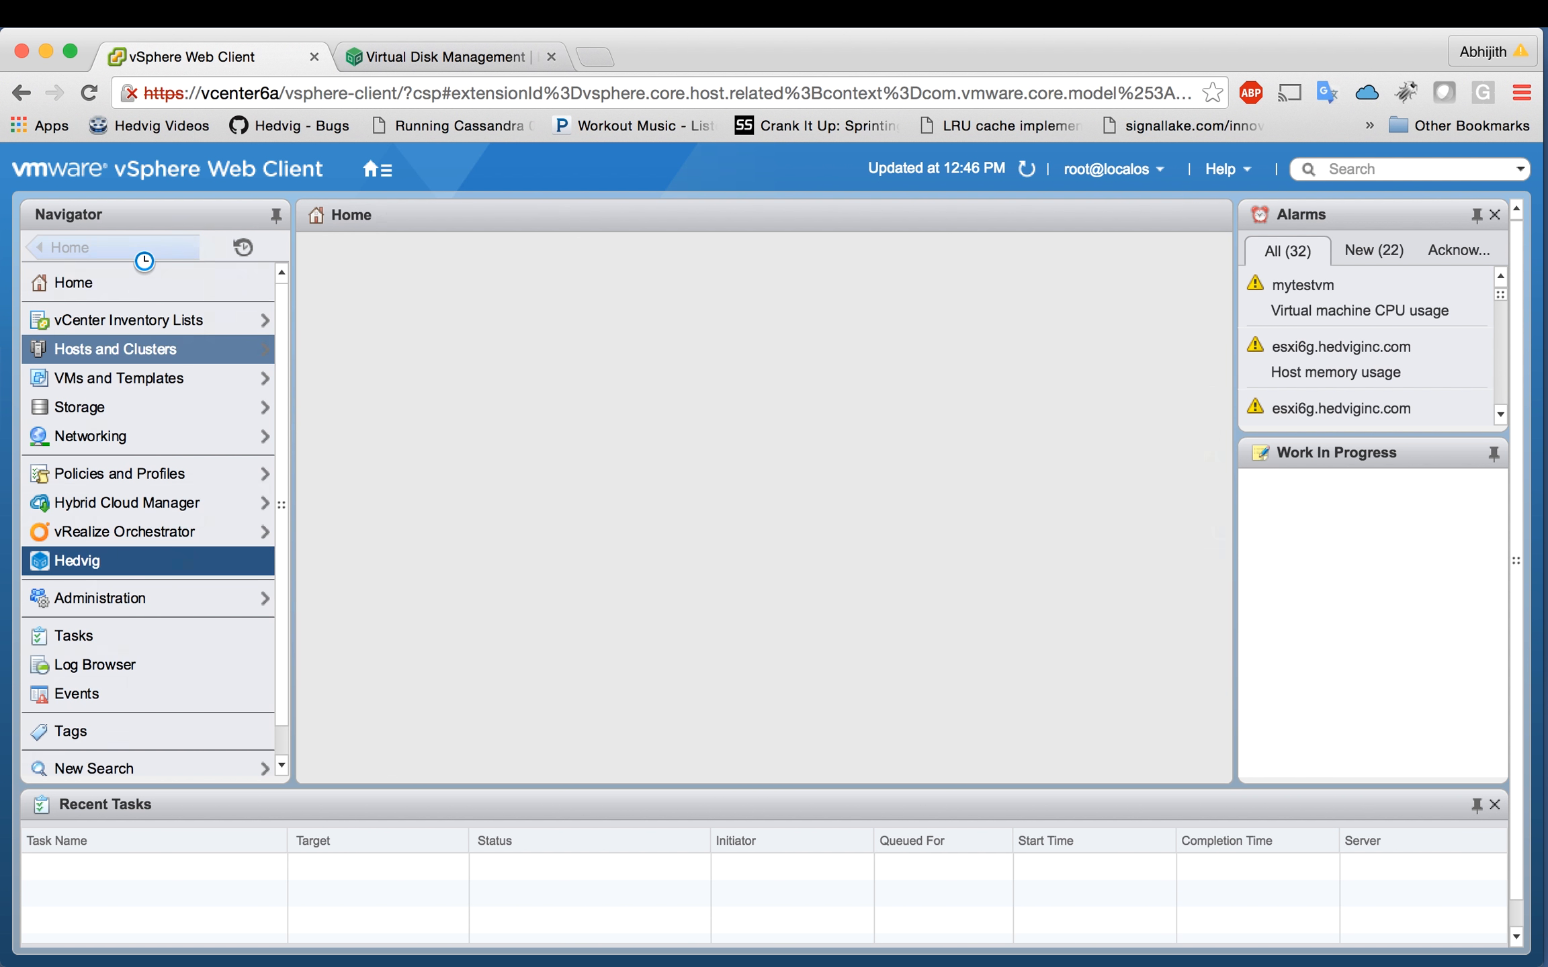
{"action": "left_click", "coordinate": [110, 570]}
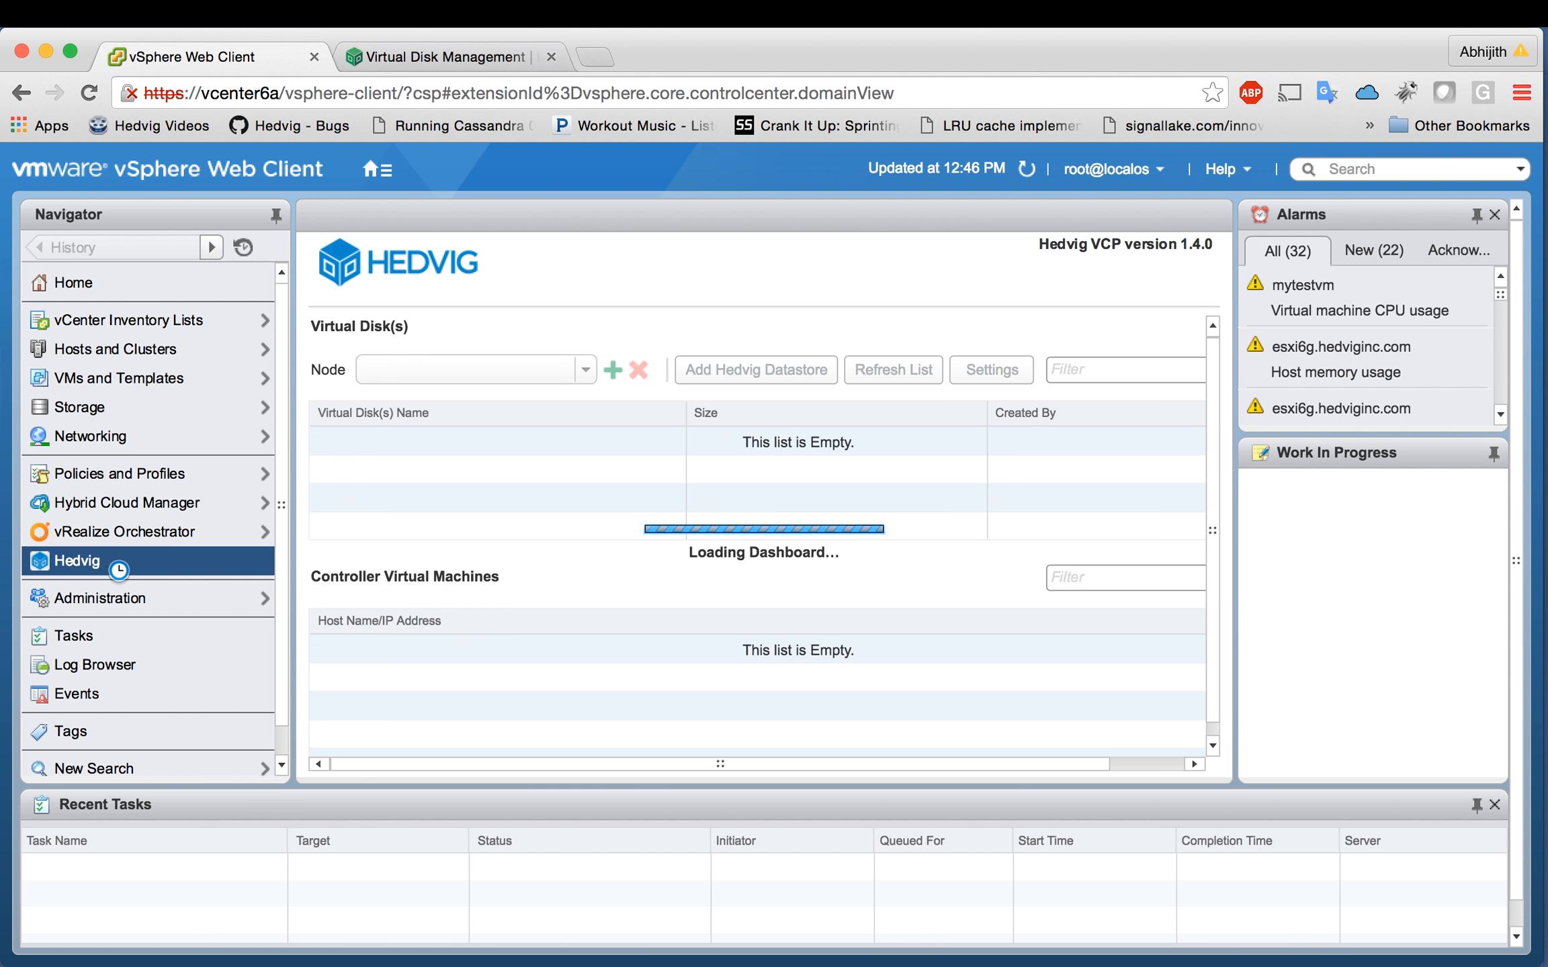
Step: Start another Hedvig datastore with virtual disk demodisk2 sized 500 GB
{"action": "left_click", "coordinate": [463, 438]}
{"action": "left_click", "coordinate": [772, 369]}
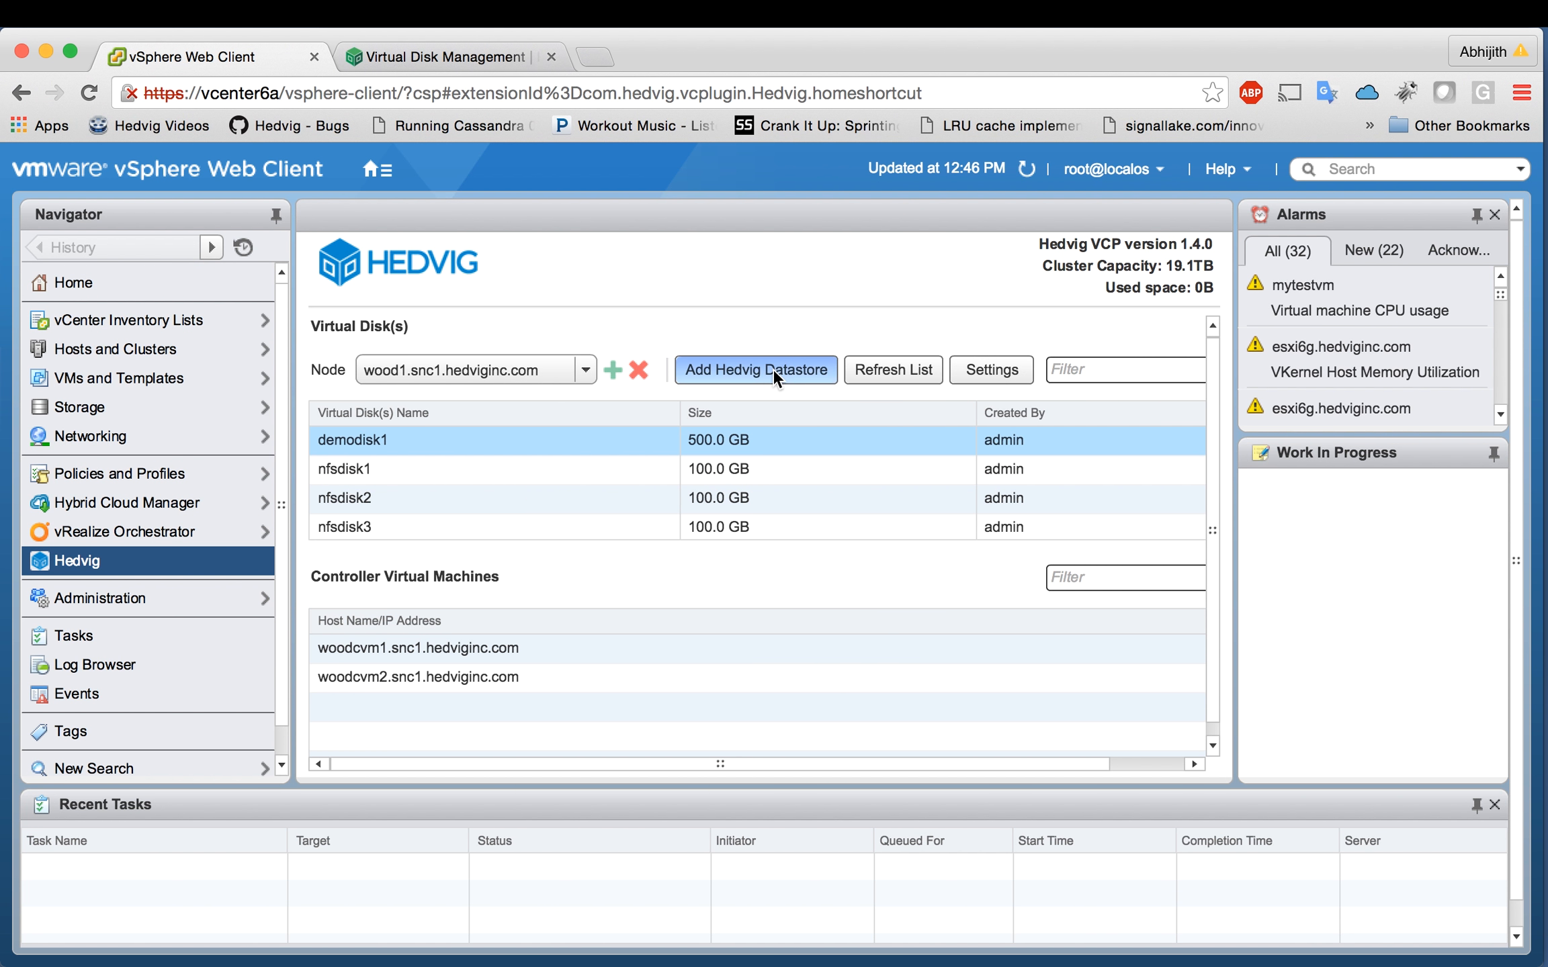
{"action": "left_click", "coordinate": [746, 370]}
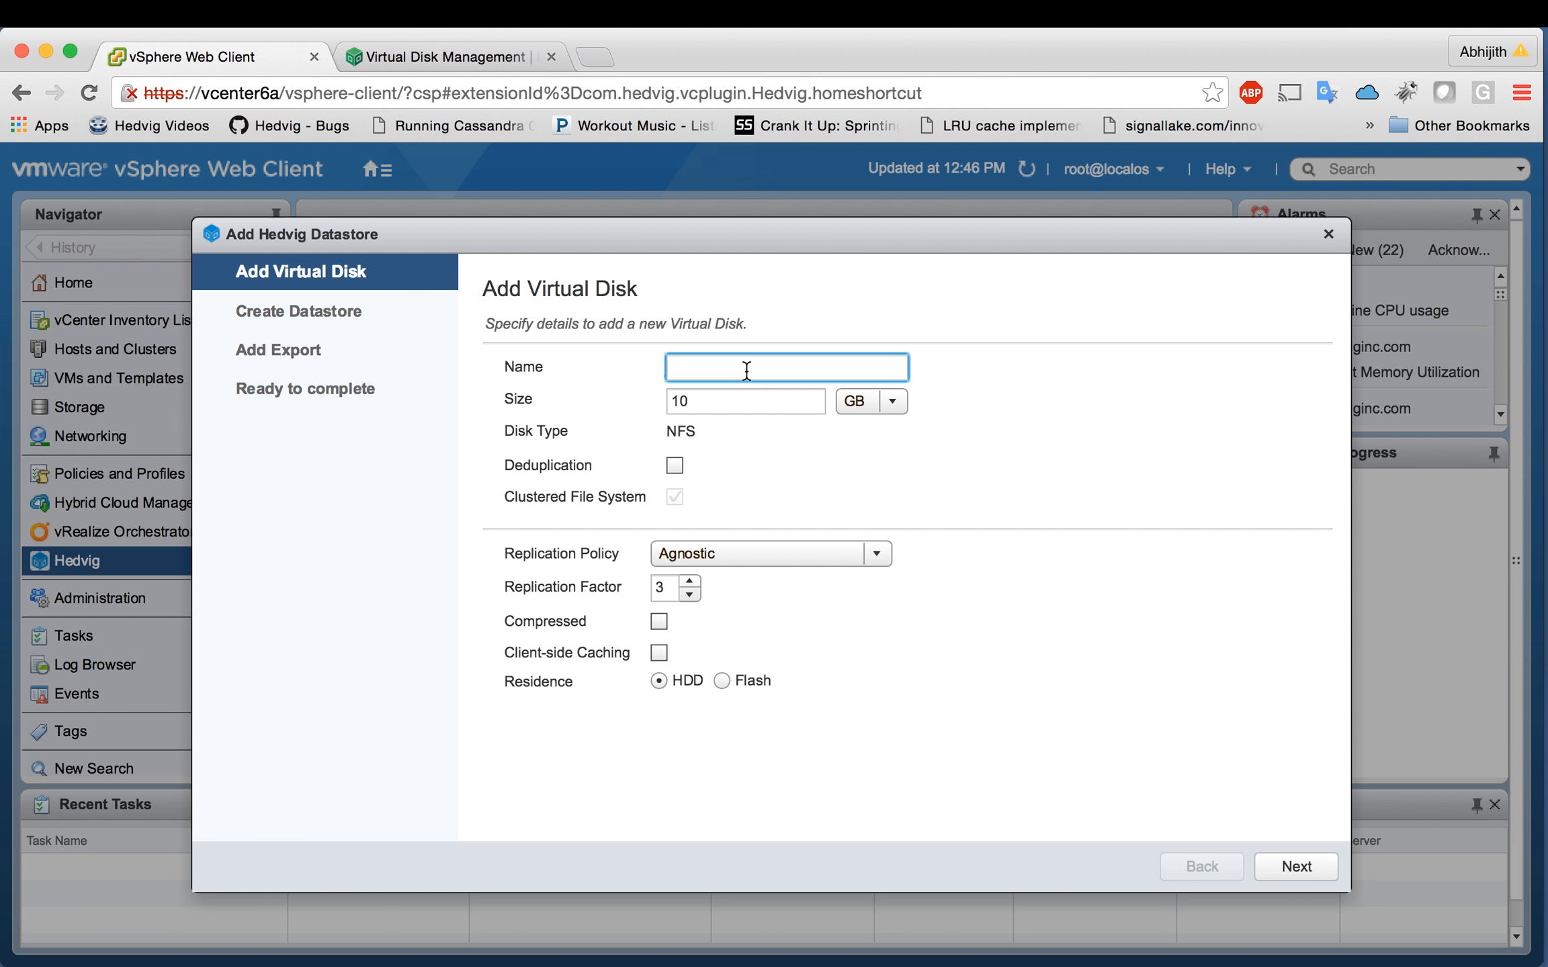
{"action": "type", "text": "demodisk2"}
{"action": "left_click", "coordinate": [742, 401]}
{"action": "key", "text": "BackSpace"}
{"action": "key", "text": "BackSpace"}
{"action": "type", "text": "500"}
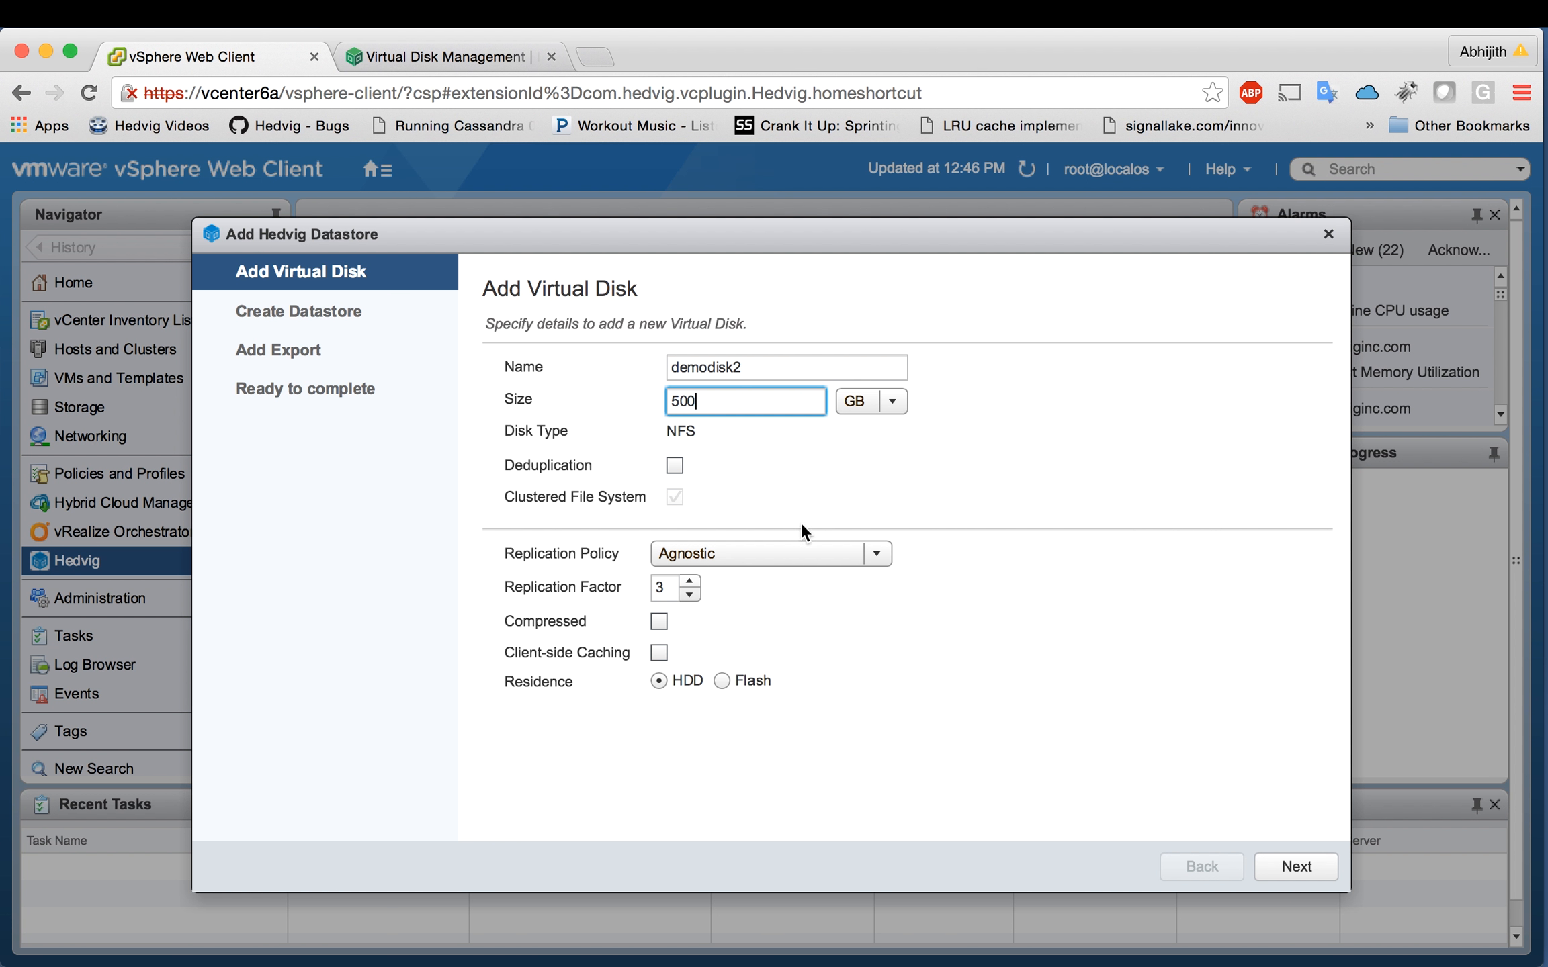
Step: Target DRS cluster hedvigcl12, name the datastore wood-demodisk2, and finish the wizard
{"action": "left_click", "coordinate": [1291, 860]}
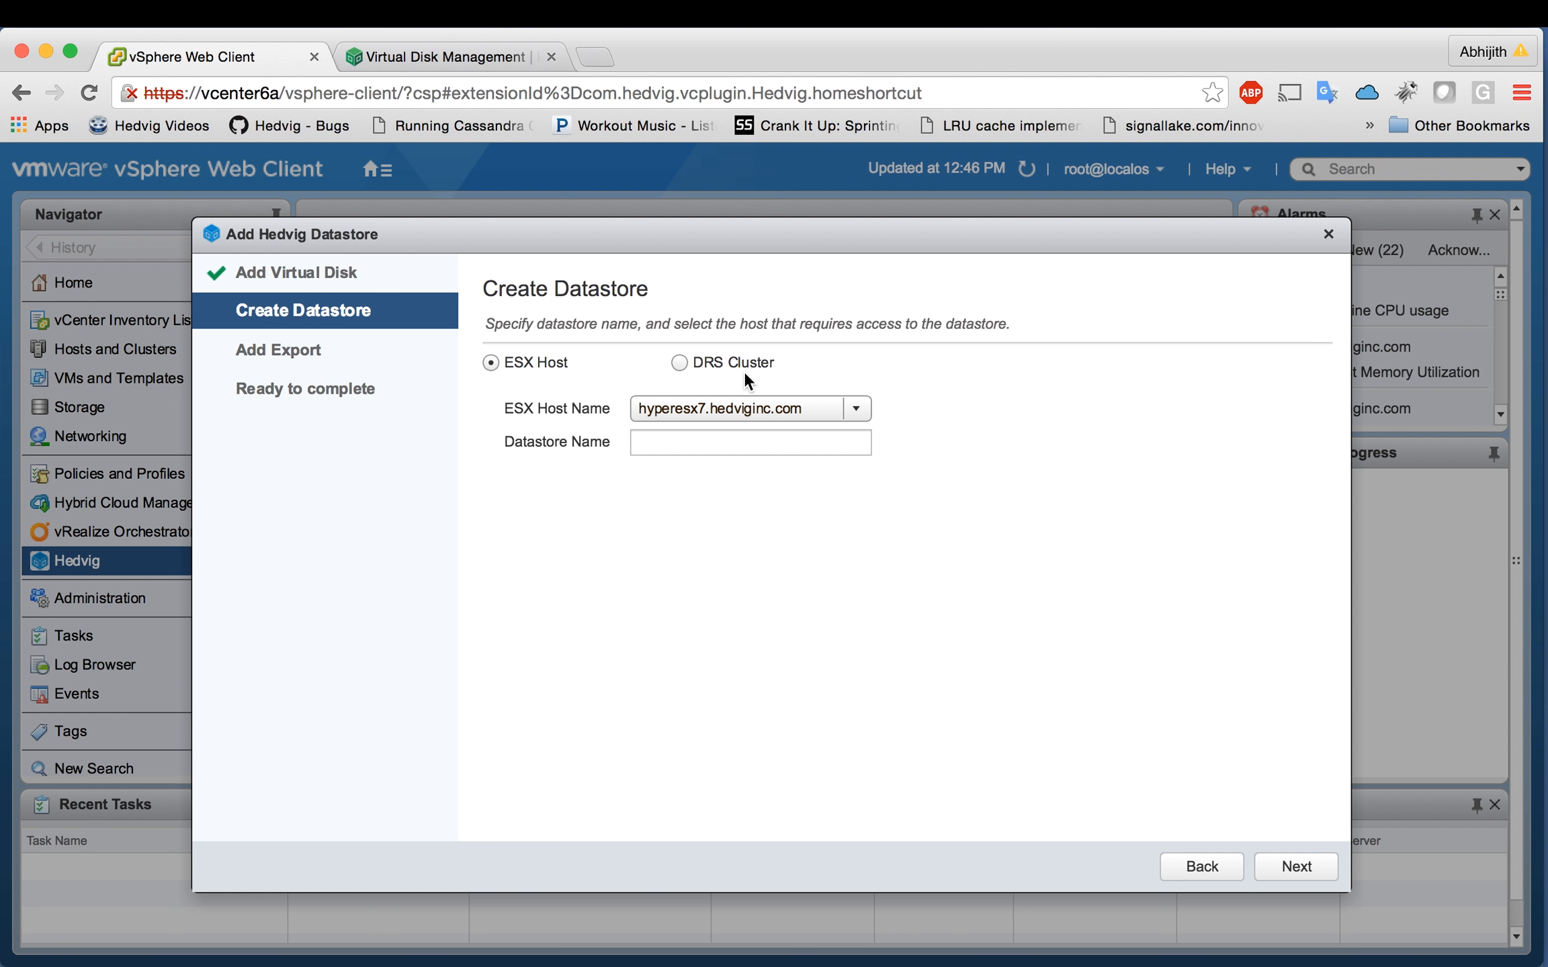
{"action": "left_click", "coordinate": [735, 358]}
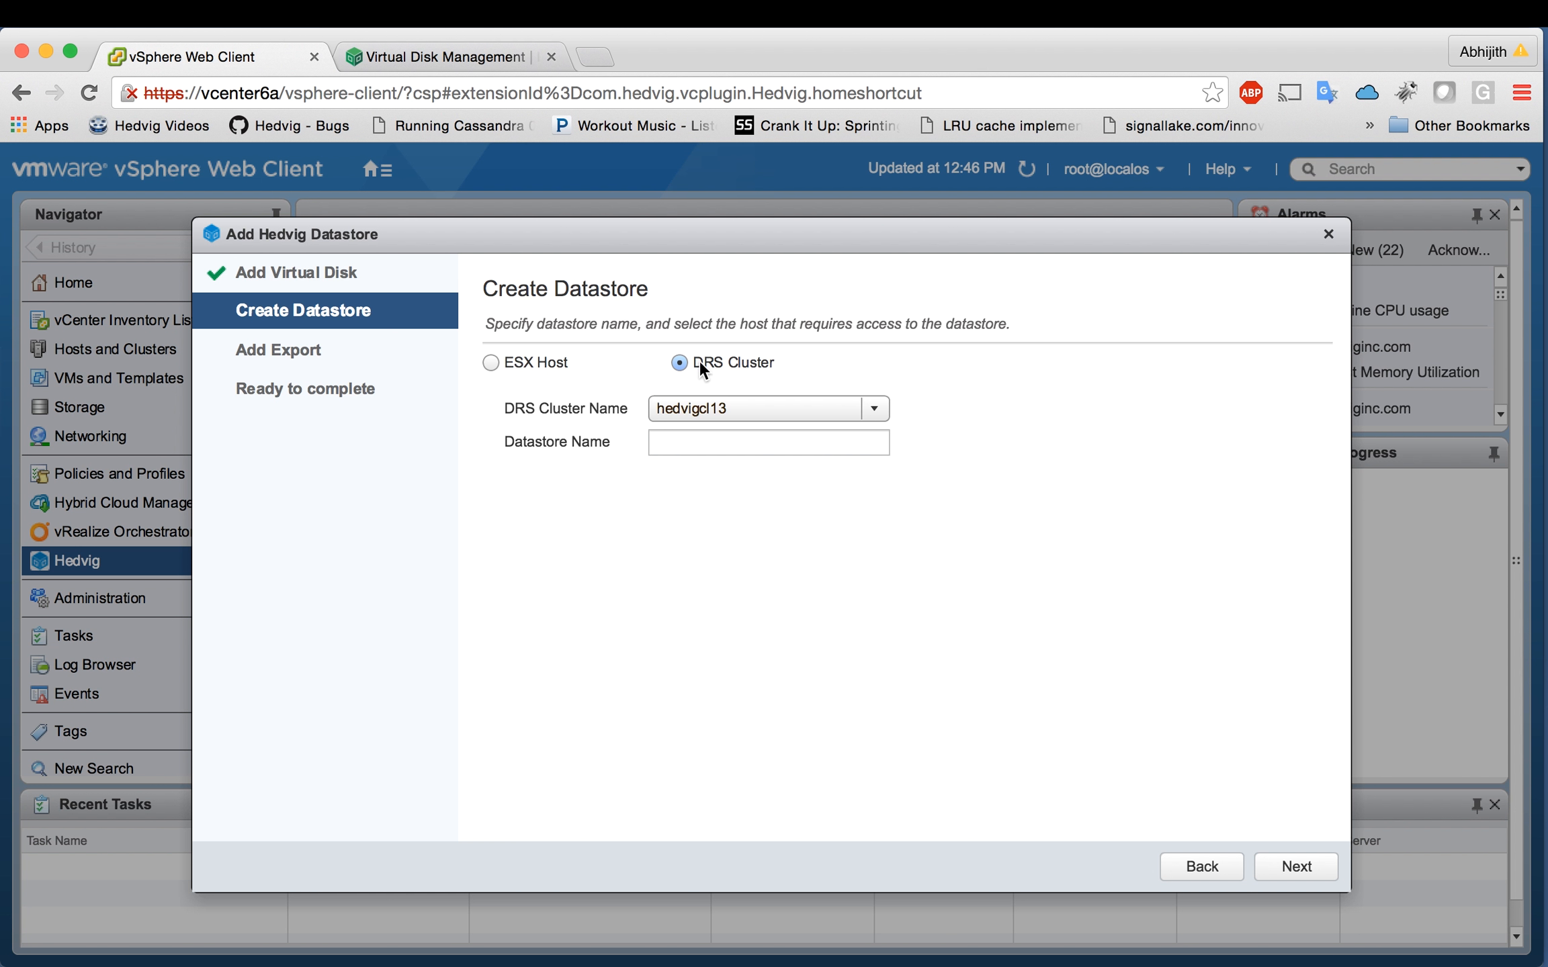
{"action": "left_click", "coordinate": [772, 408]}
{"action": "left_click", "coordinate": [744, 515]}
{"action": "left_click", "coordinate": [756, 442]}
{"action": "type", "text": "wood"}
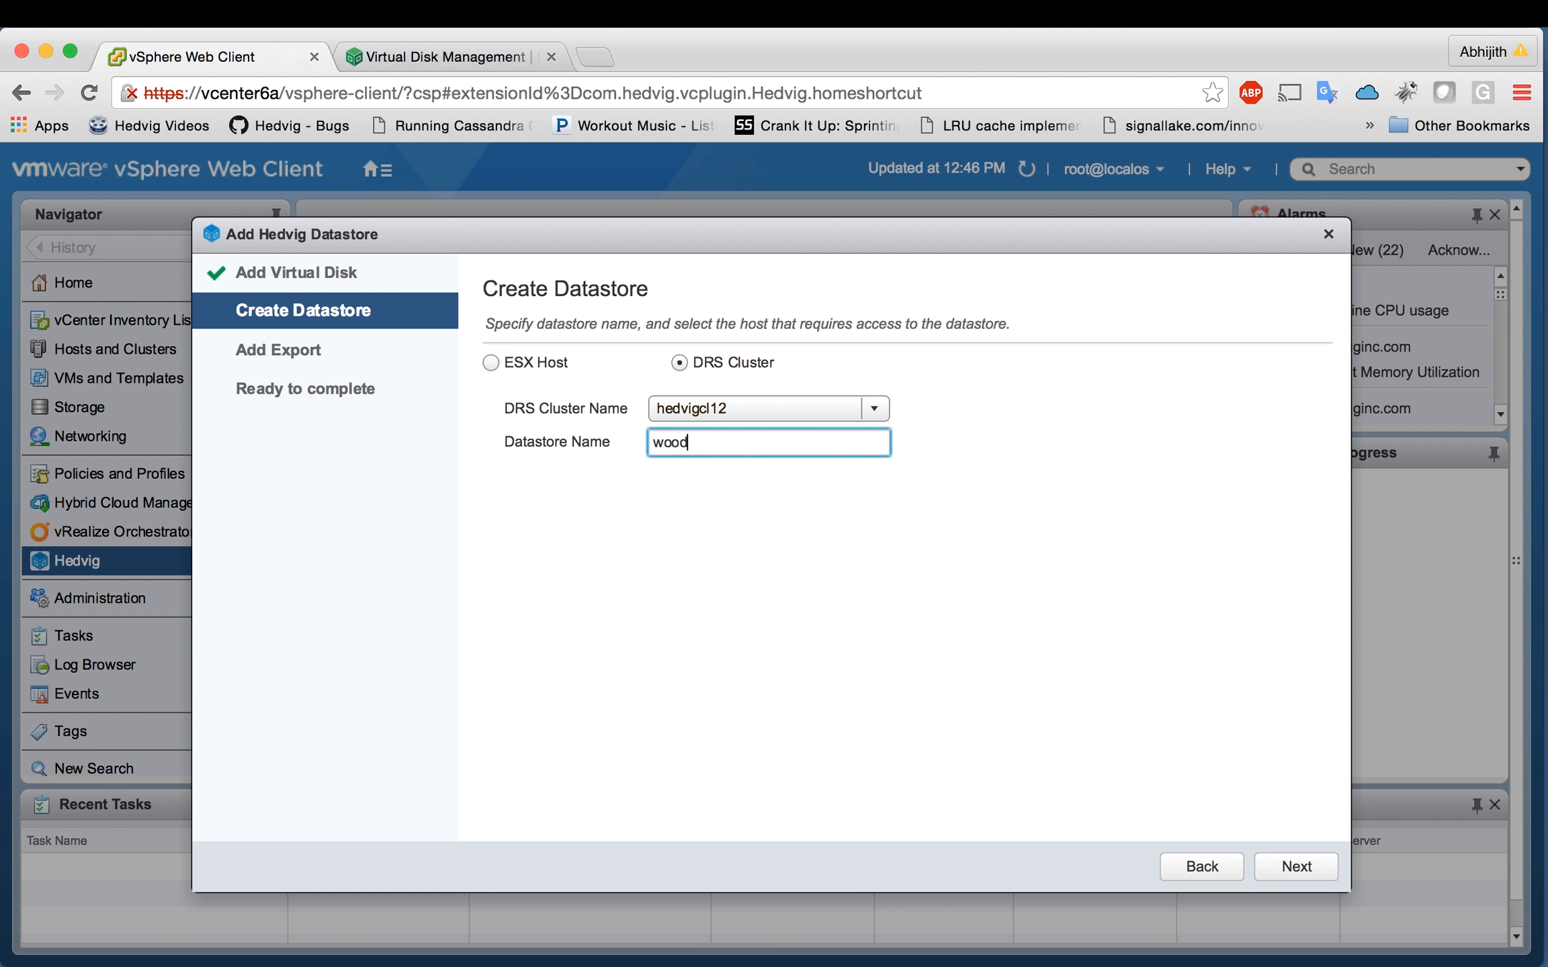
{"action": "type", "text": "-demodisk2"}
{"action": "left_click", "coordinate": [1297, 867]}
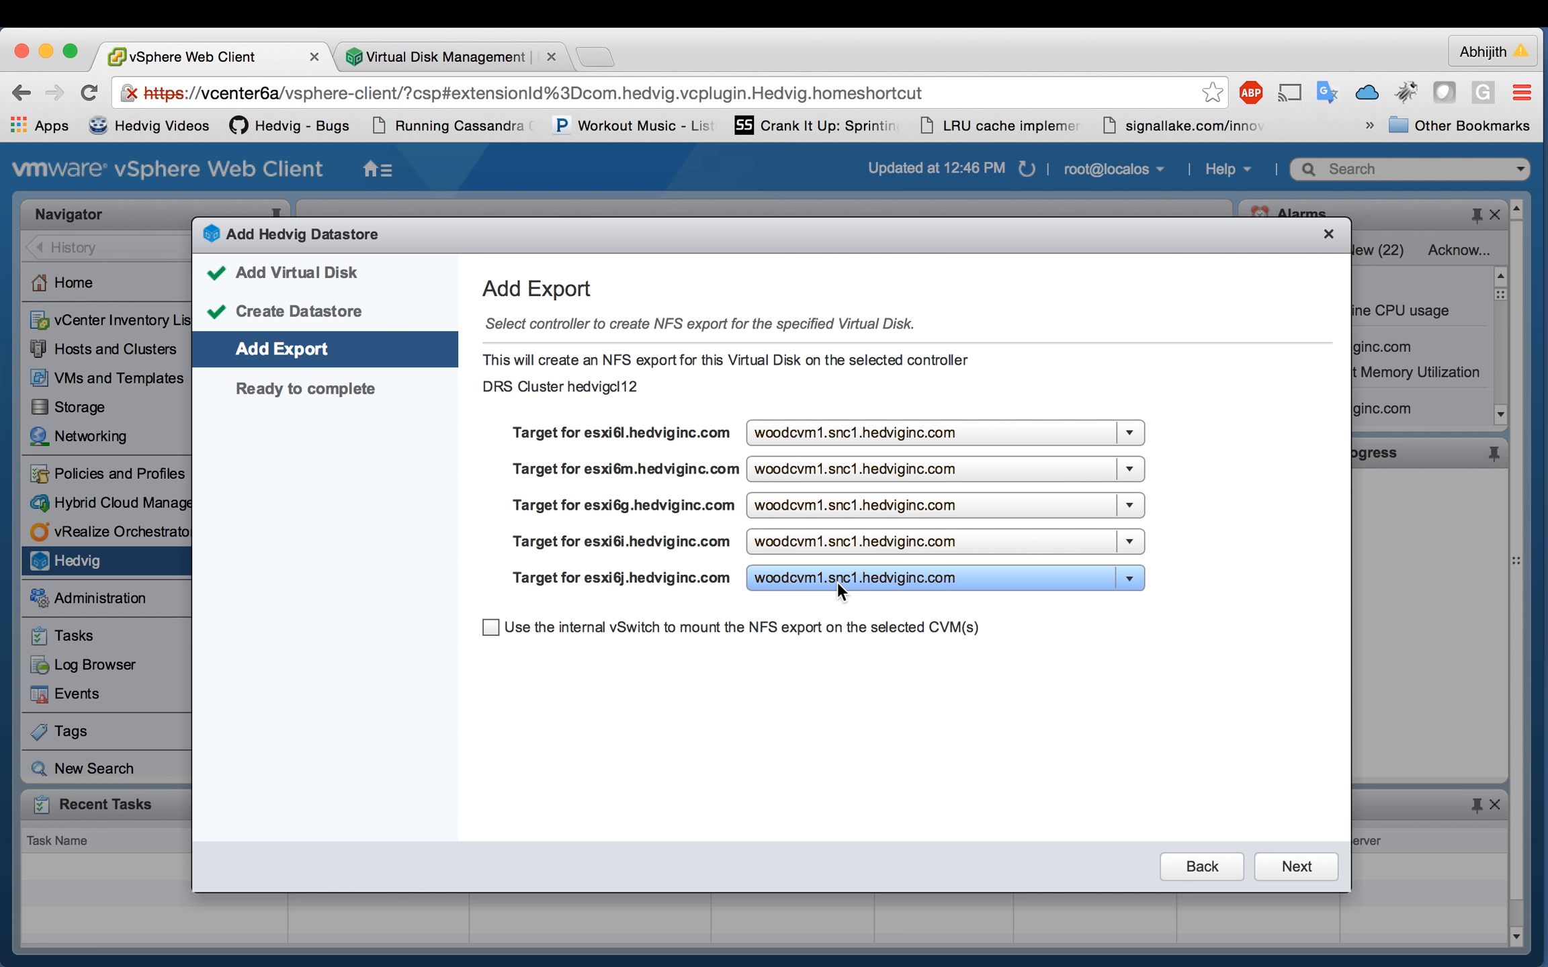
{"action": "left_click", "coordinate": [1285, 867]}
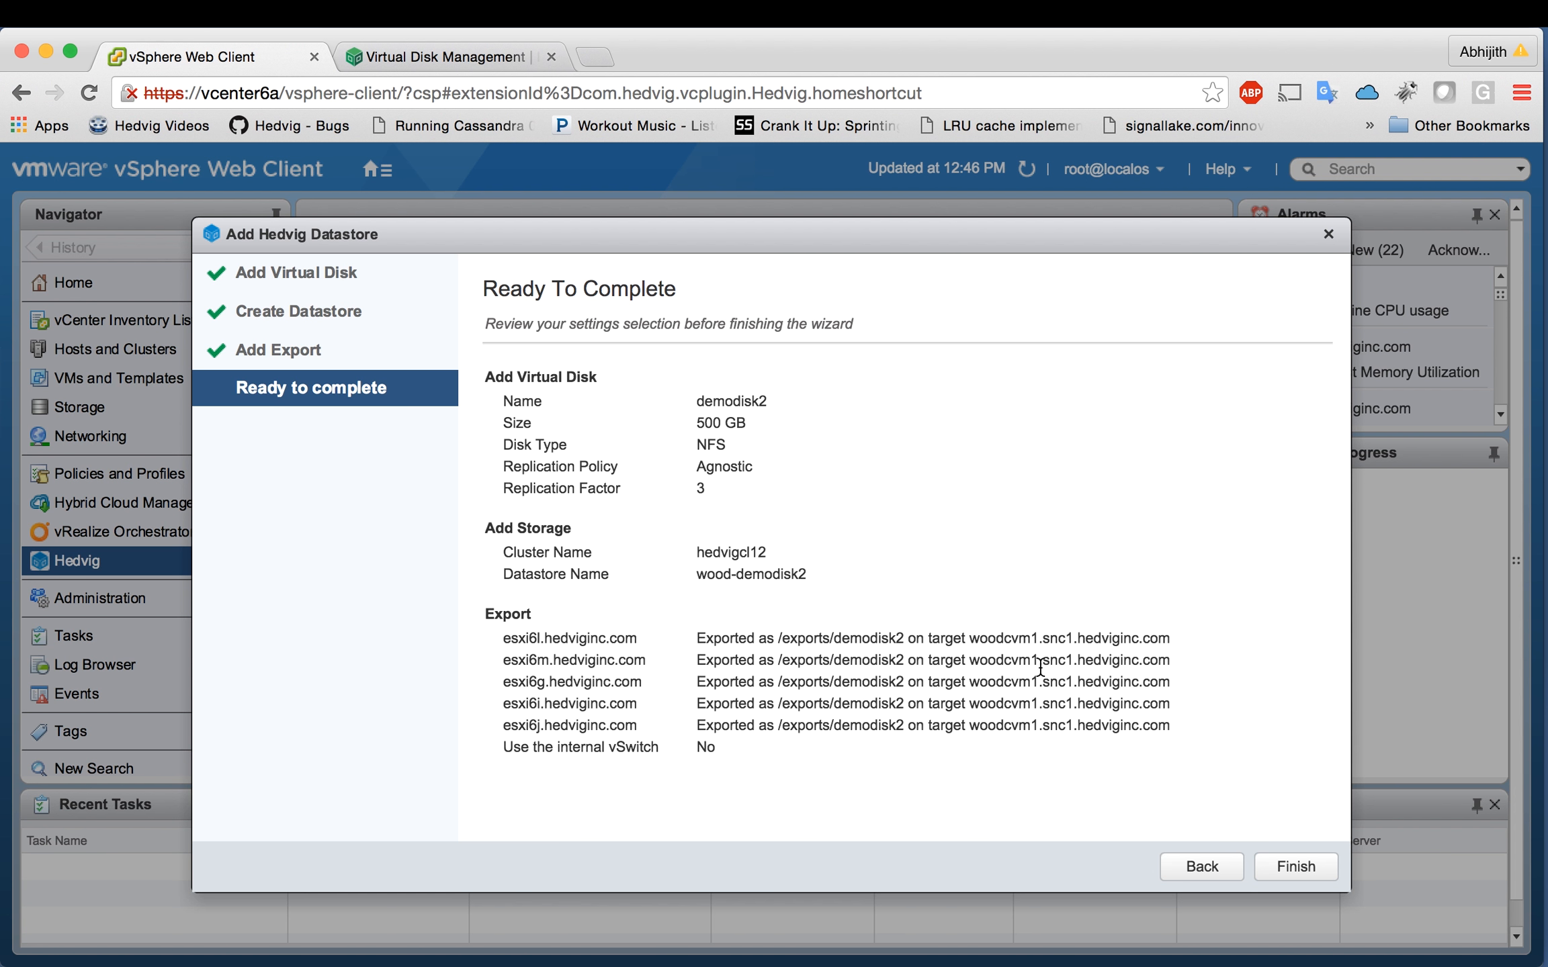
{"action": "left_click", "coordinate": [1283, 870]}
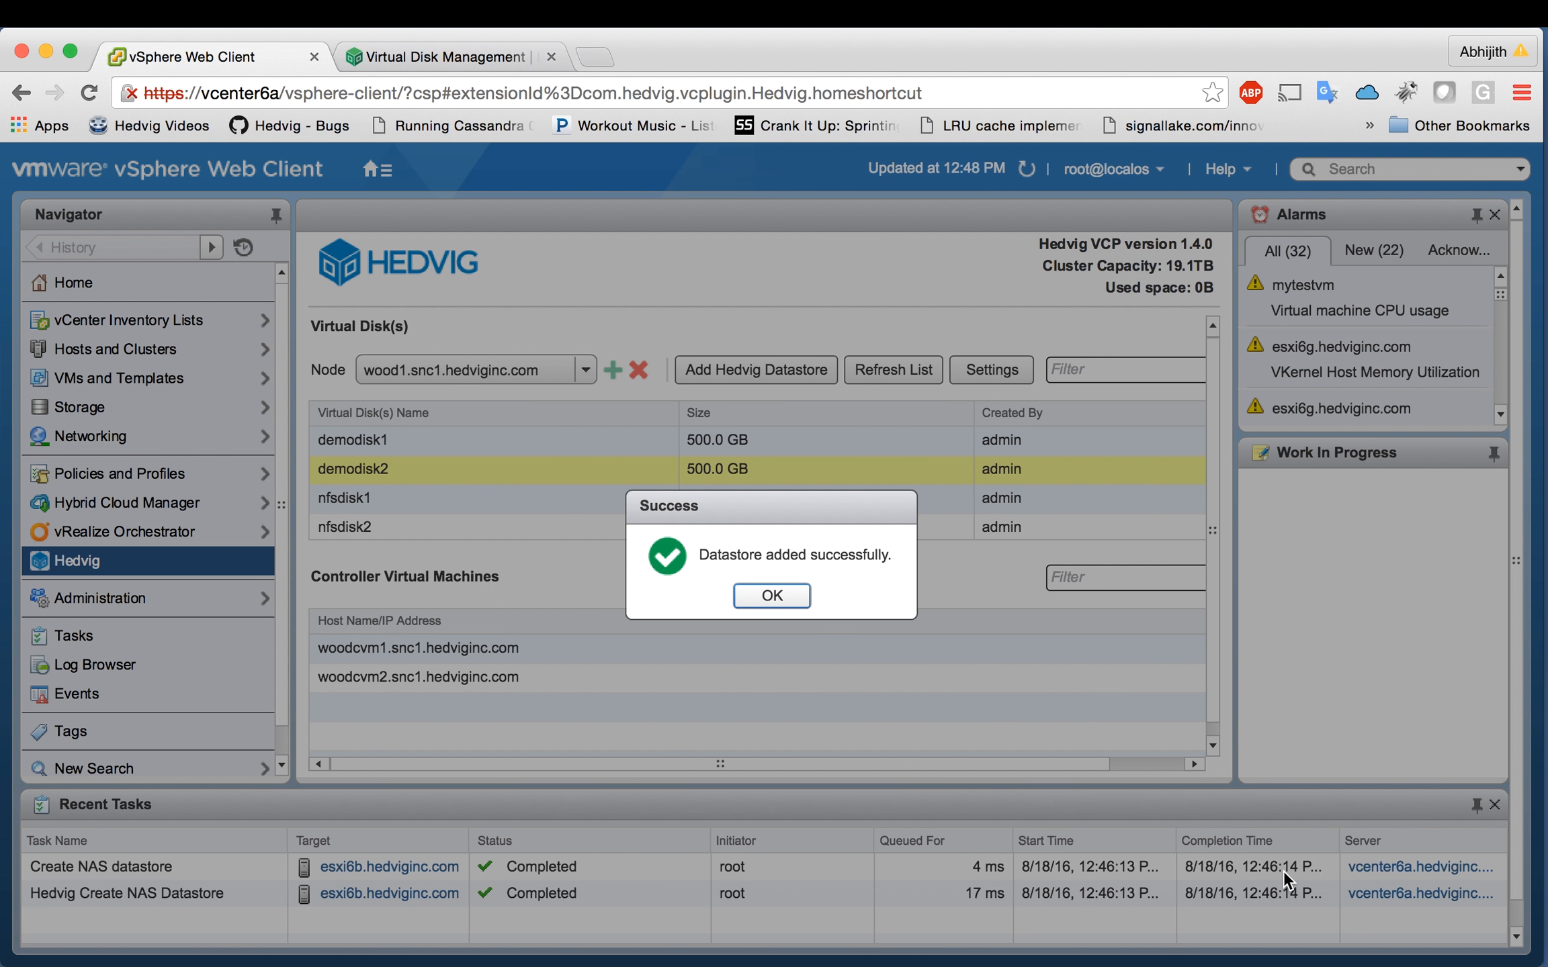
Step: Check the datastores on hedvigcl12 hosts esxi6g, esxi6i, esxi6j, esxi6l and esxi6m for wood-demodisk2
{"action": "left_click", "coordinate": [787, 612]}
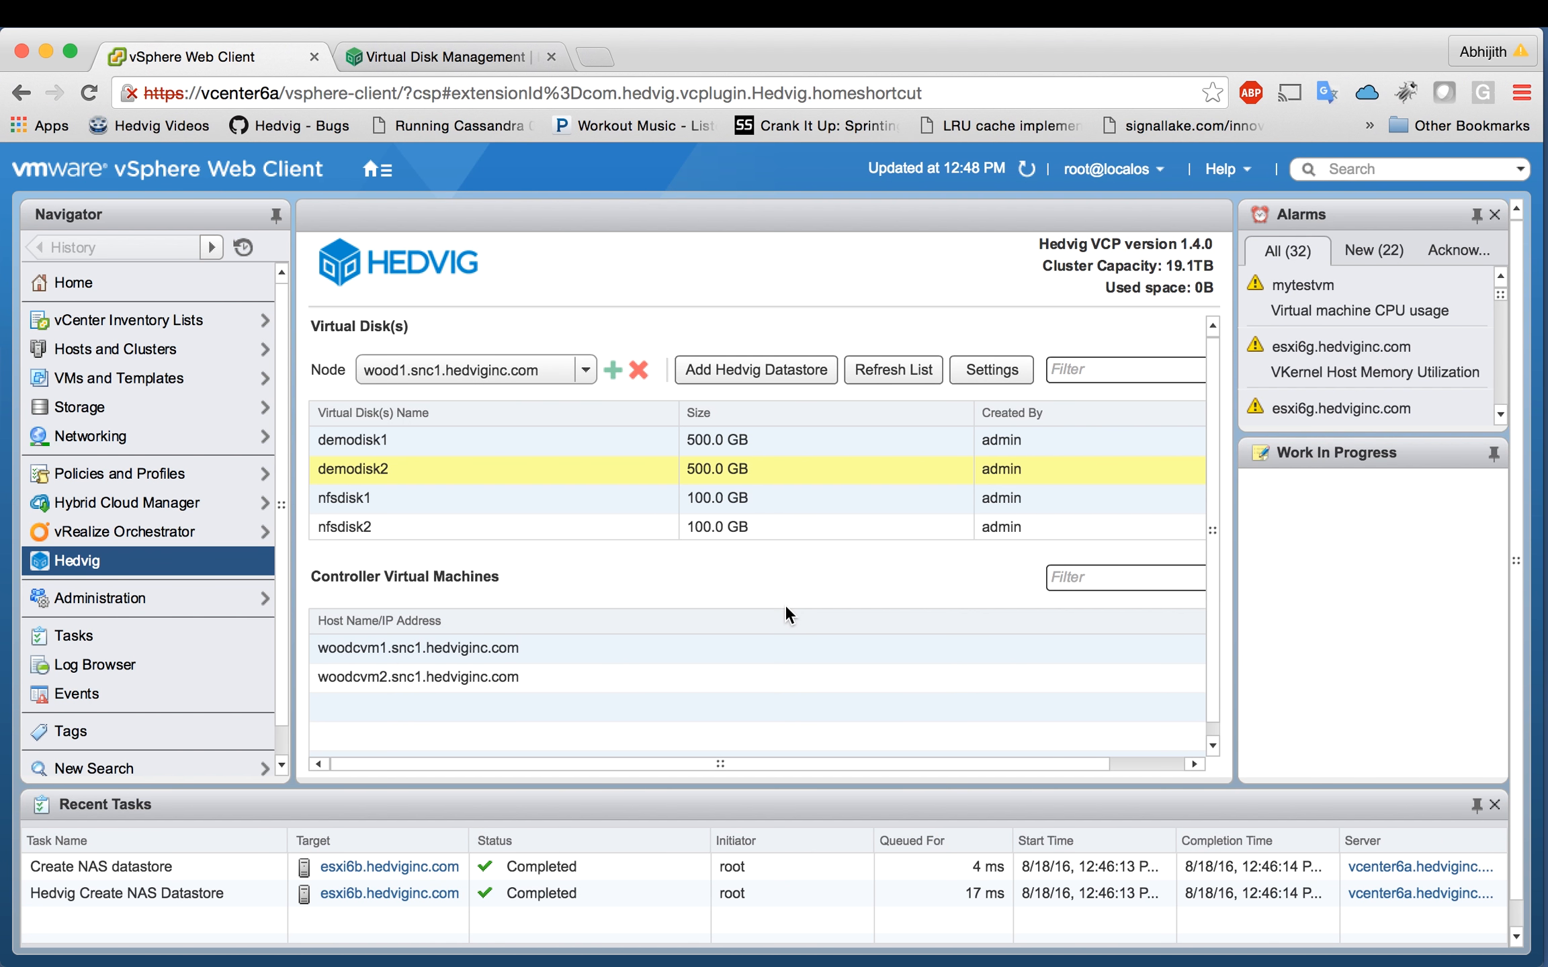
{"action": "left_click", "coordinate": [181, 353]}
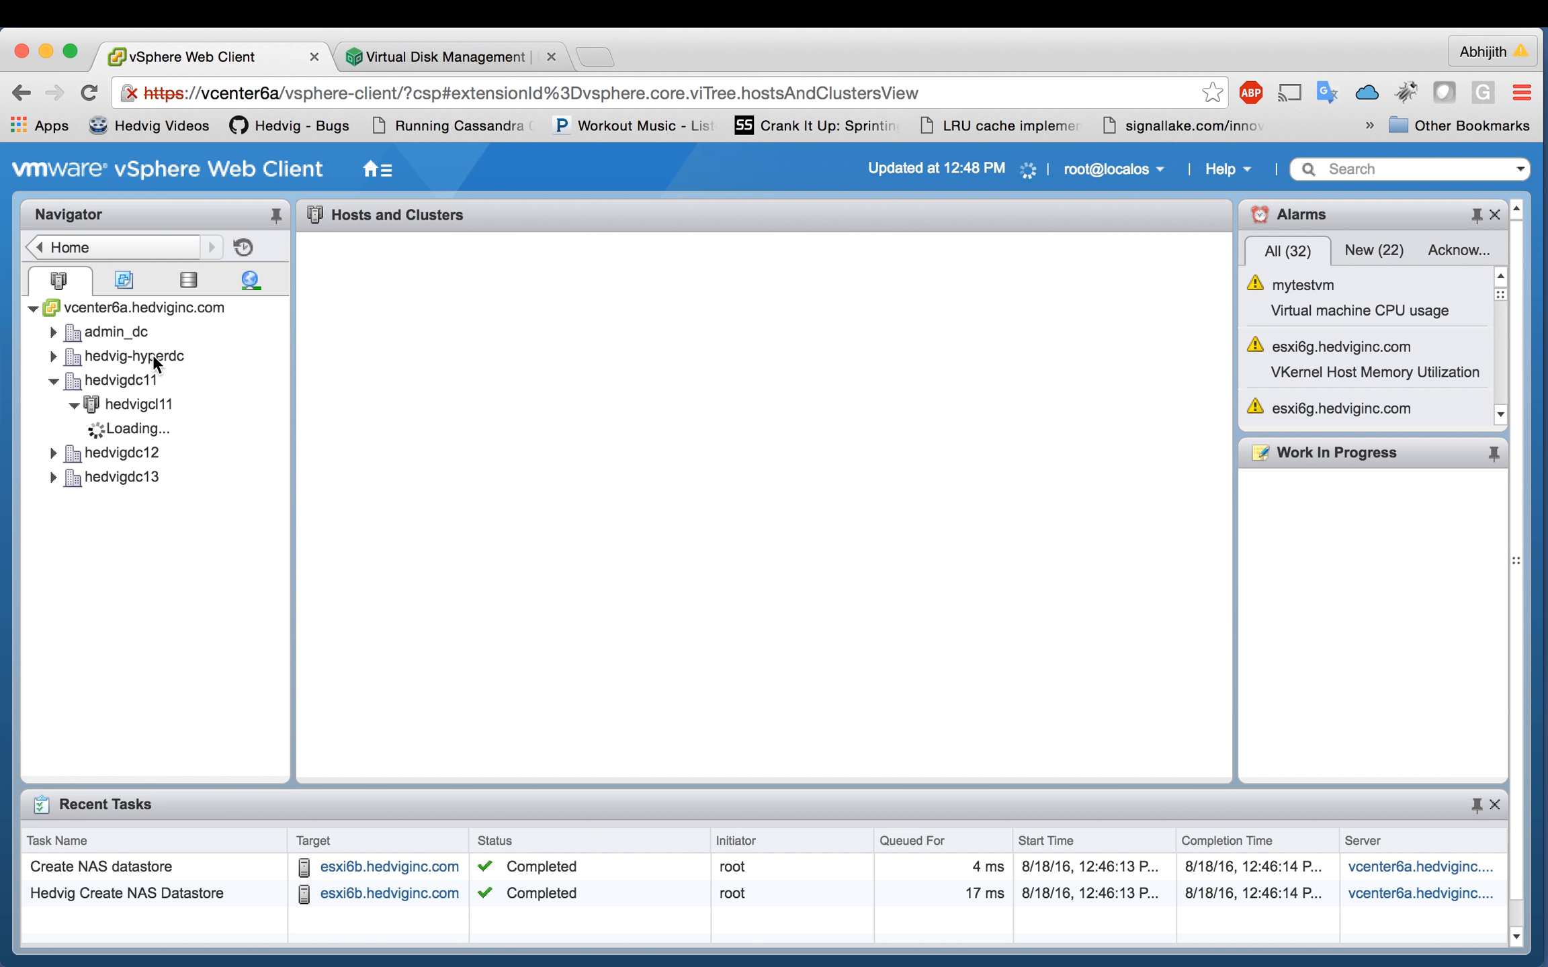
{"action": "left_click", "coordinate": [82, 405]}
{"action": "left_click", "coordinate": [67, 430]}
{"action": "left_click", "coordinate": [69, 451]}
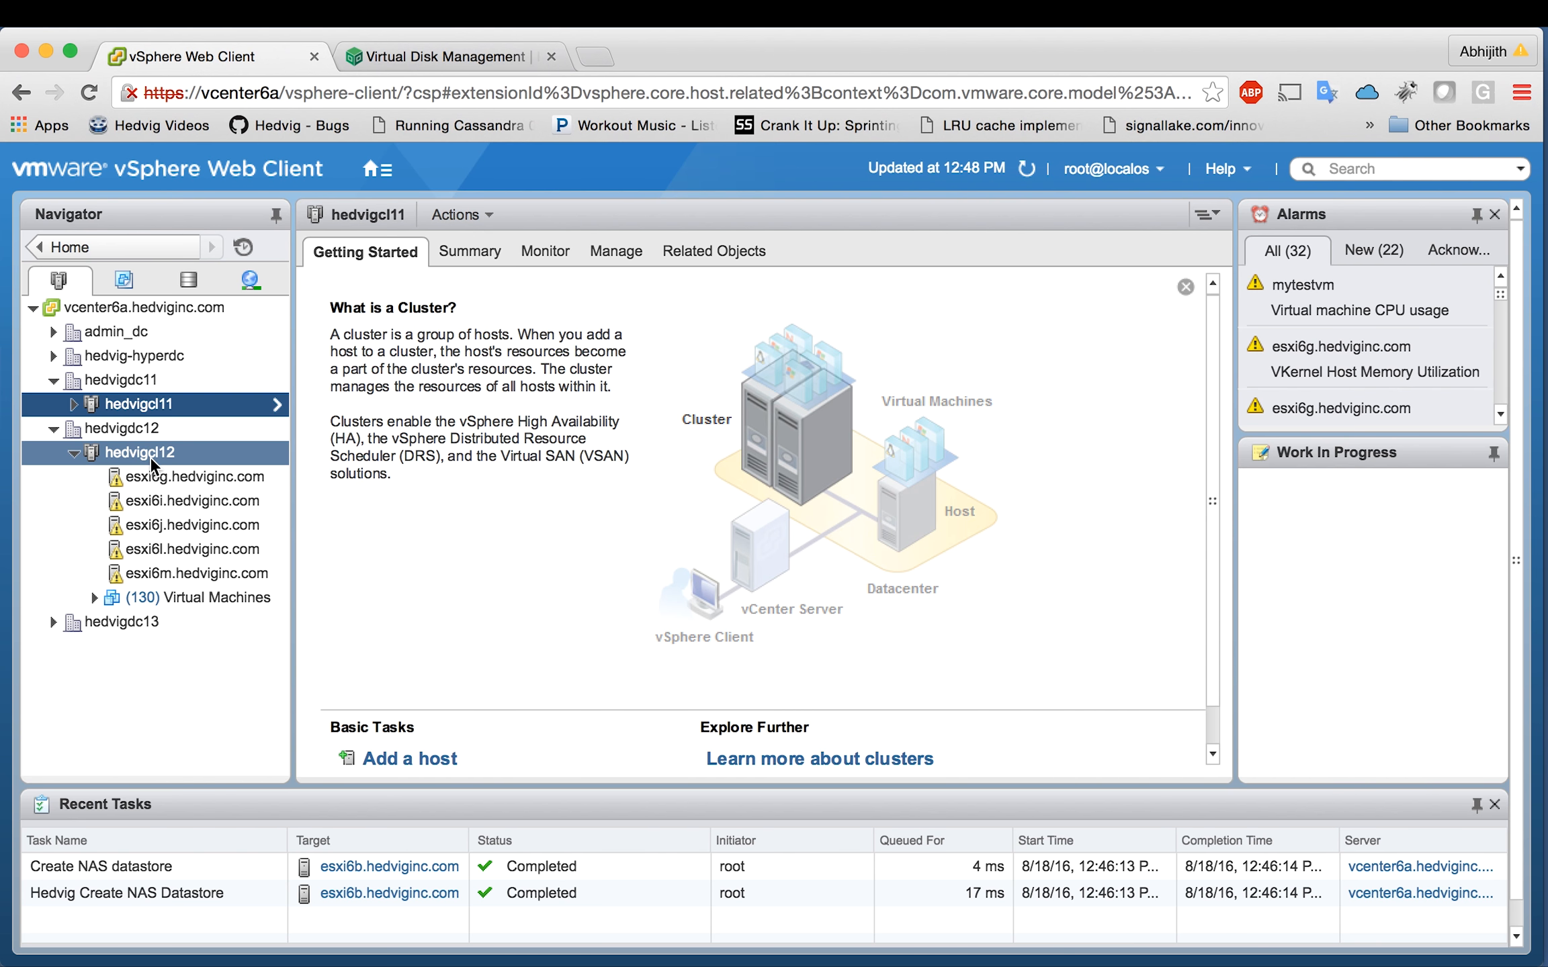
{"action": "left_click", "coordinate": [159, 478]}
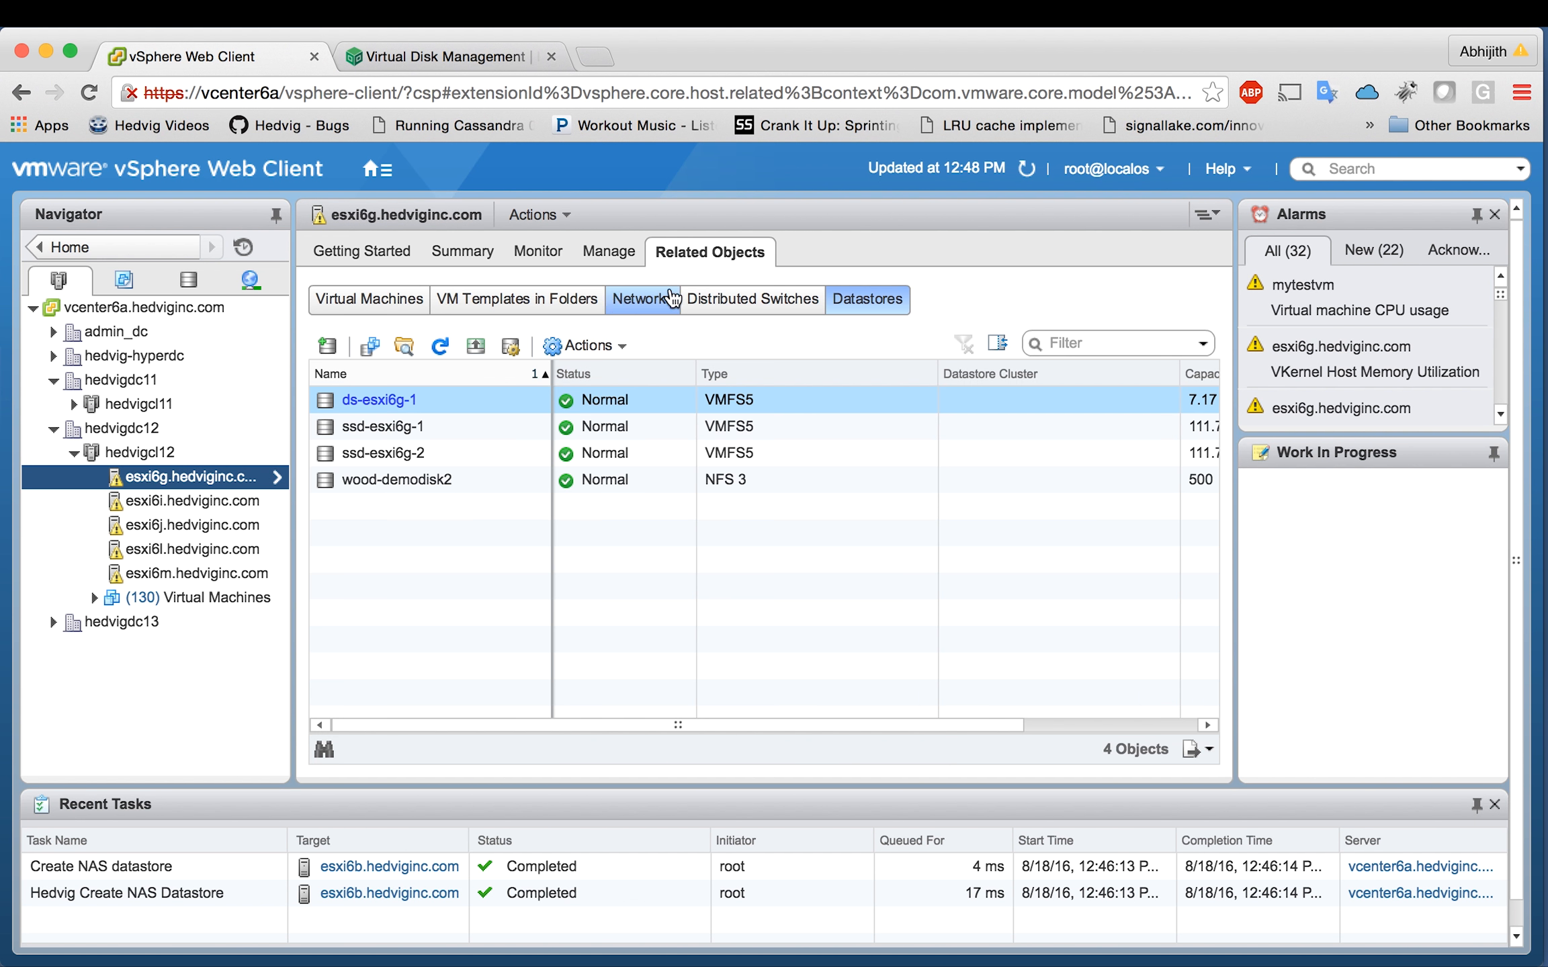
{"action": "left_click", "coordinate": [253, 503]}
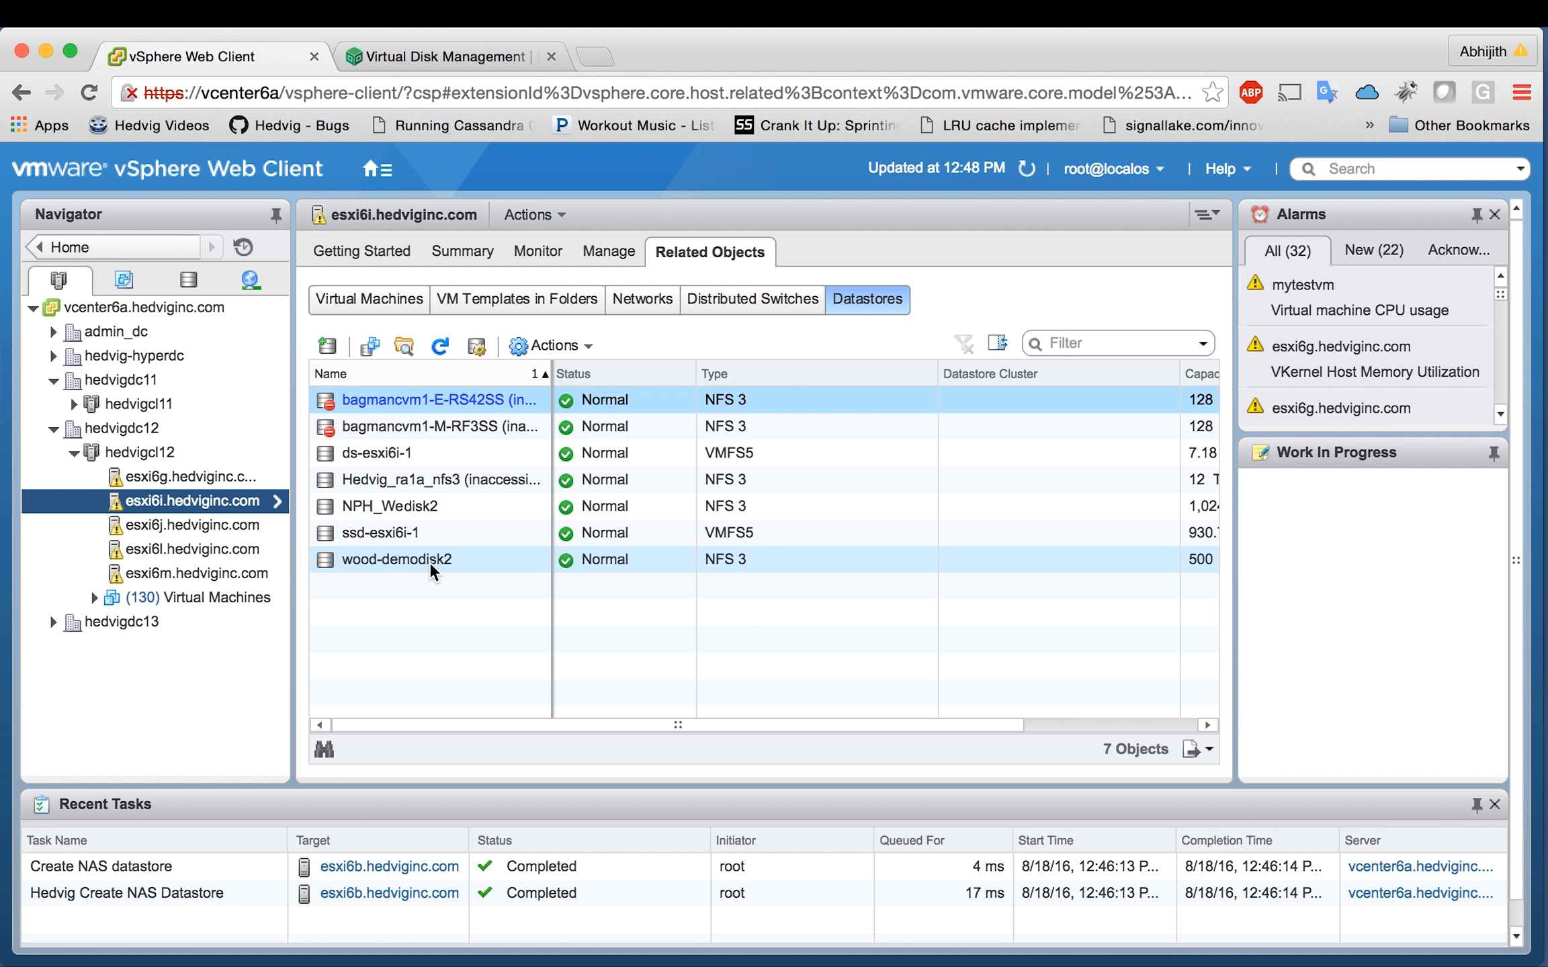
{"action": "left_click", "coordinate": [247, 528]}
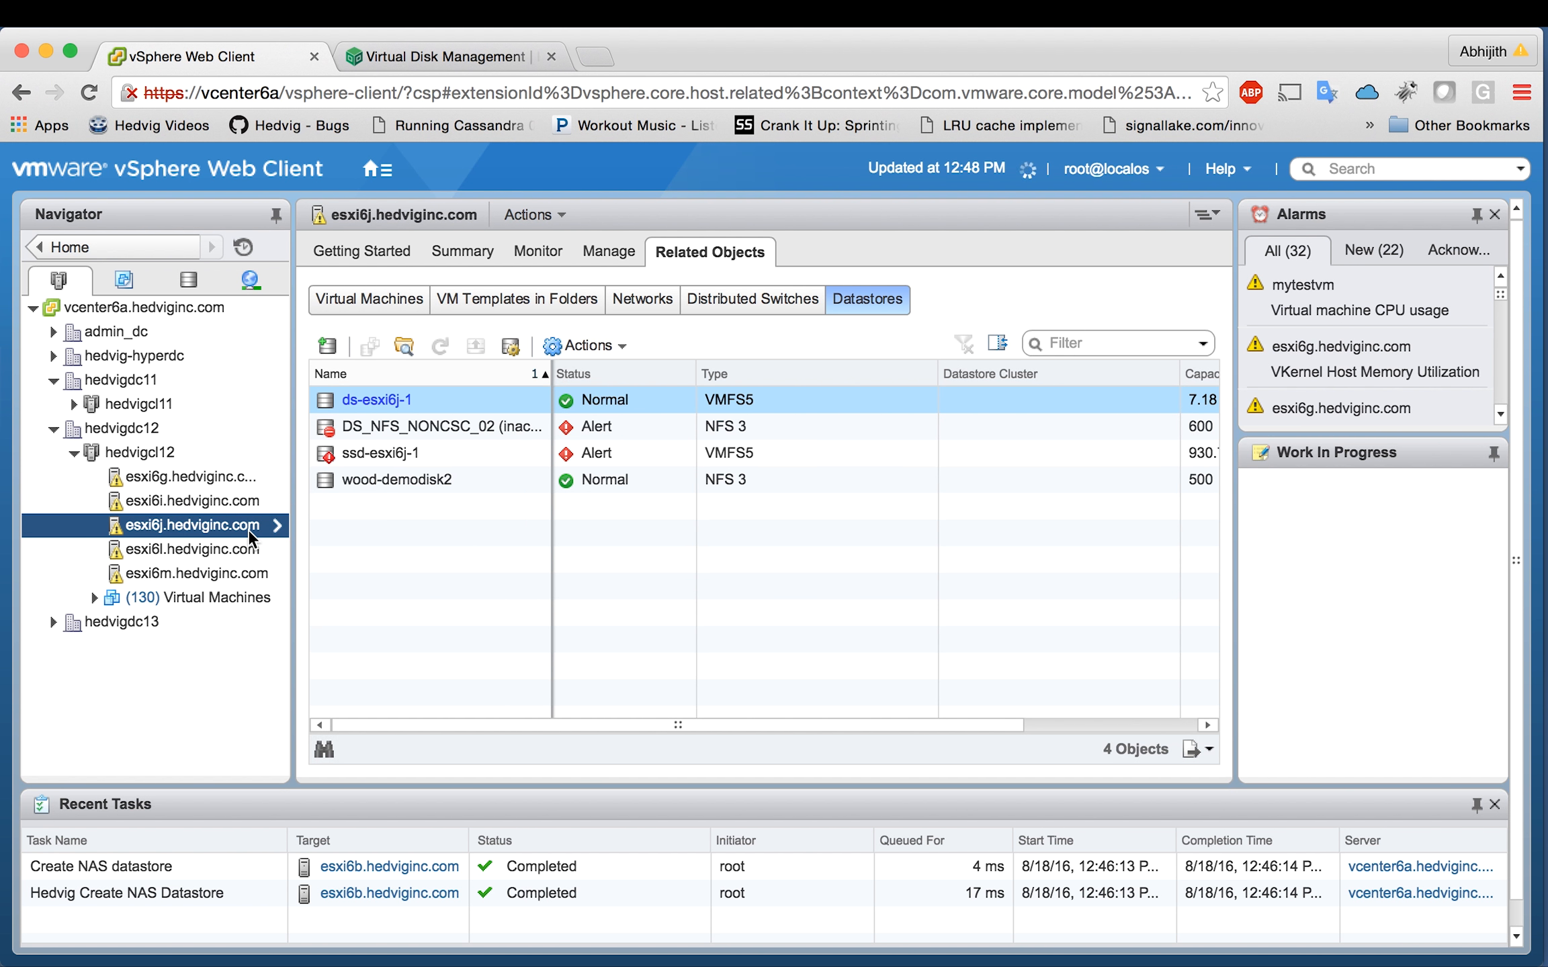
{"action": "left_click", "coordinate": [264, 550]}
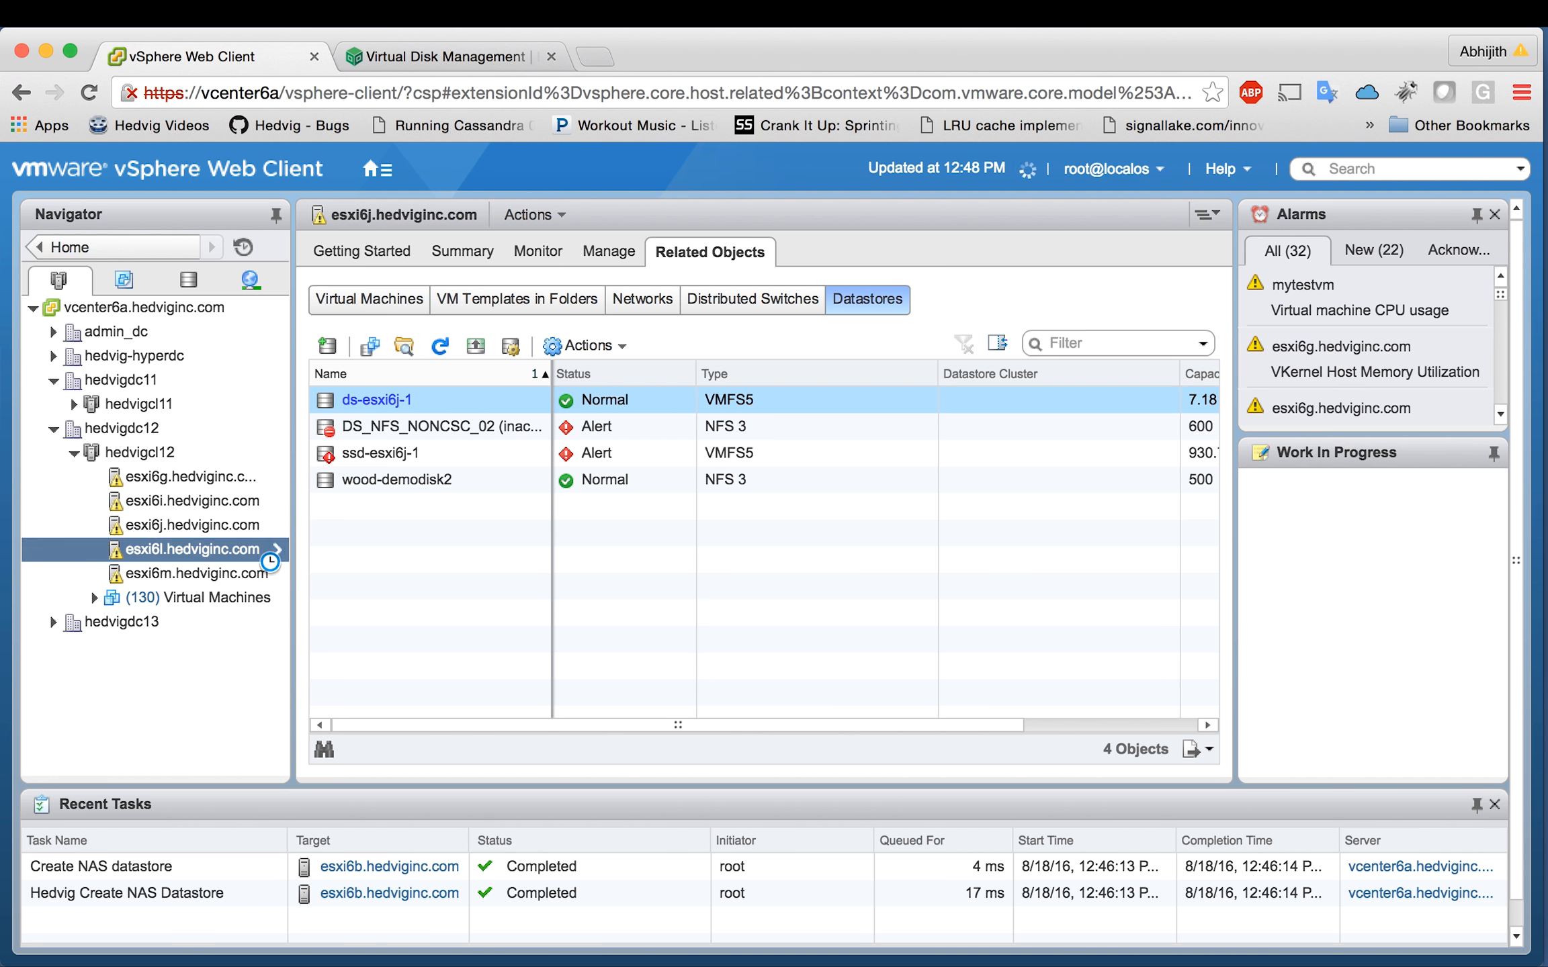
{"action": "left_click", "coordinate": [275, 571]}
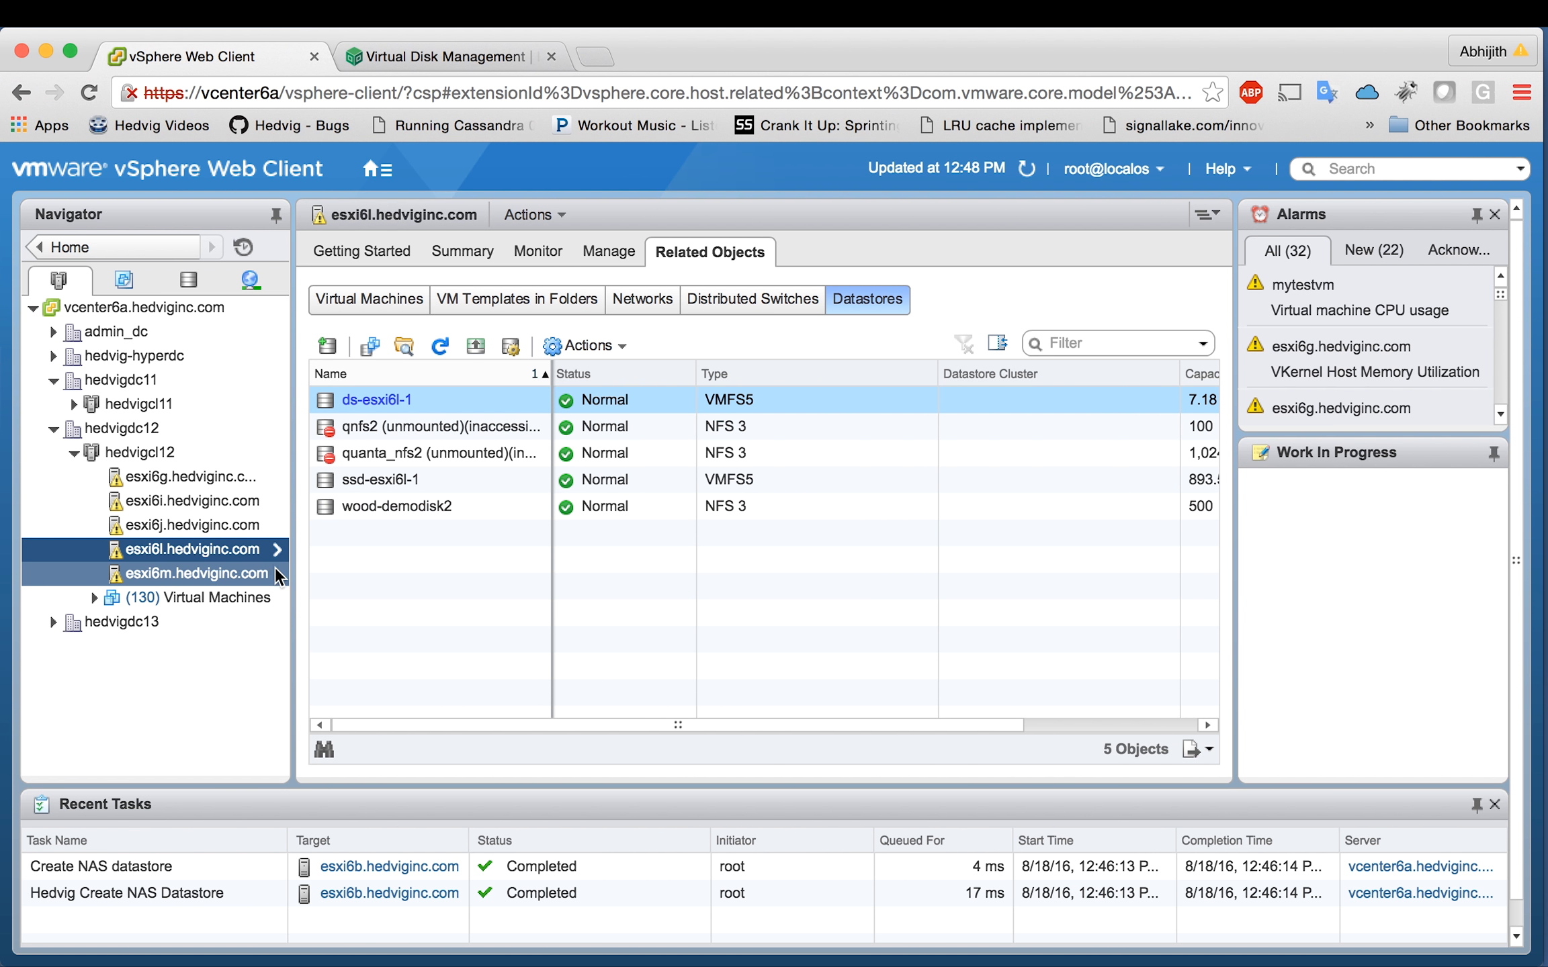
{"action": "left_click", "coordinate": [277, 573]}
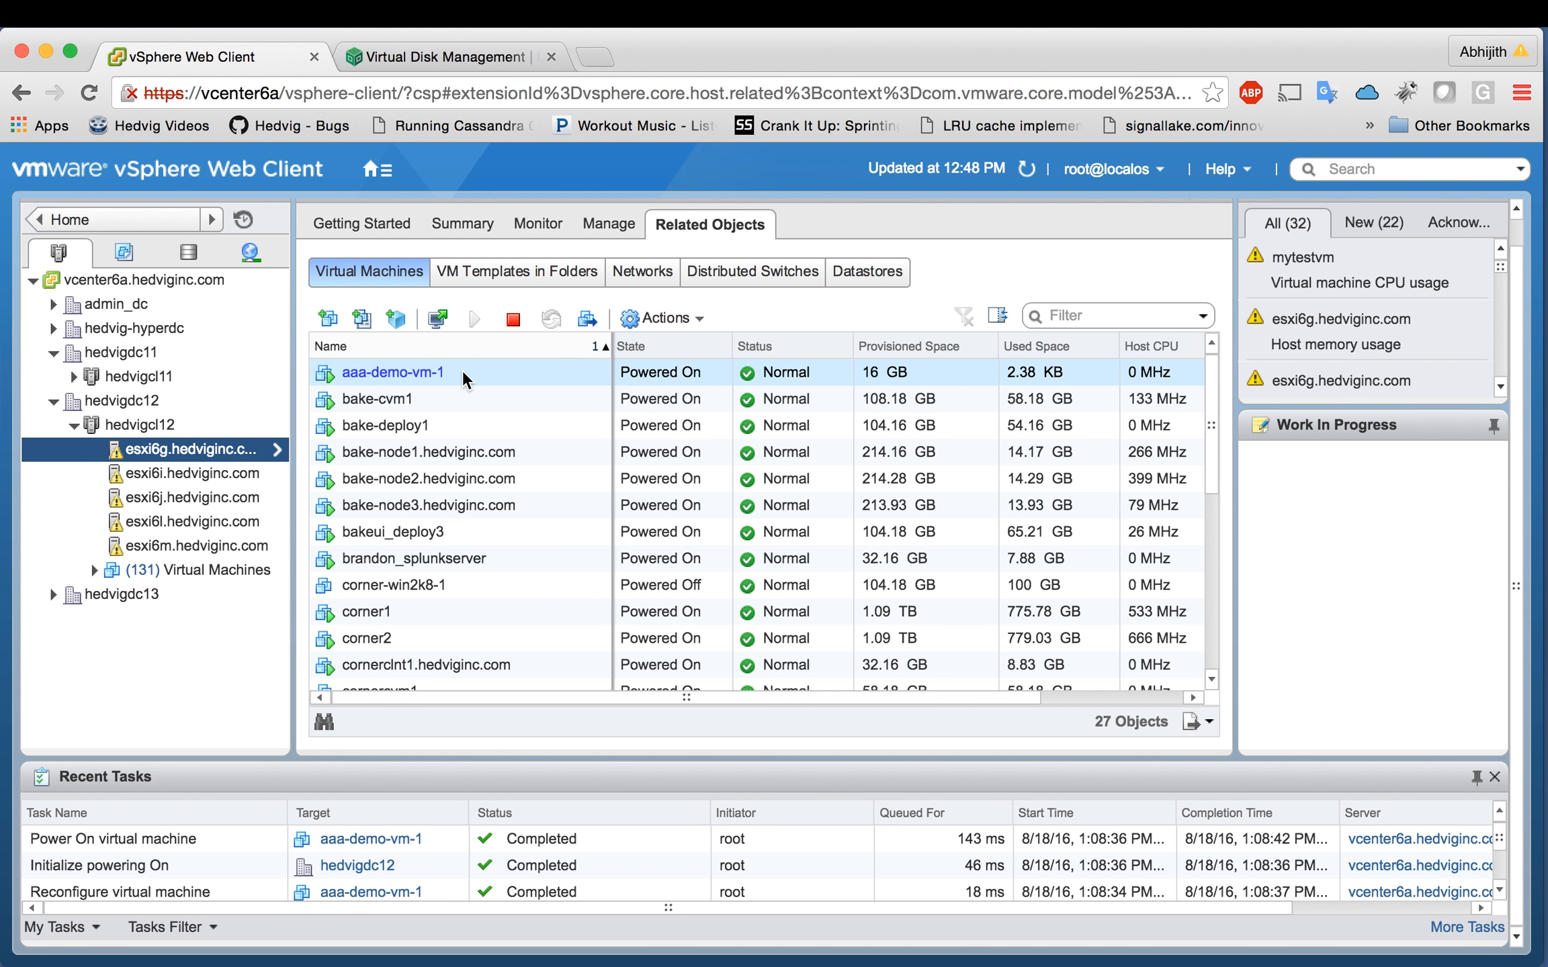
{"action": "right_click", "coordinate": [460, 371]}
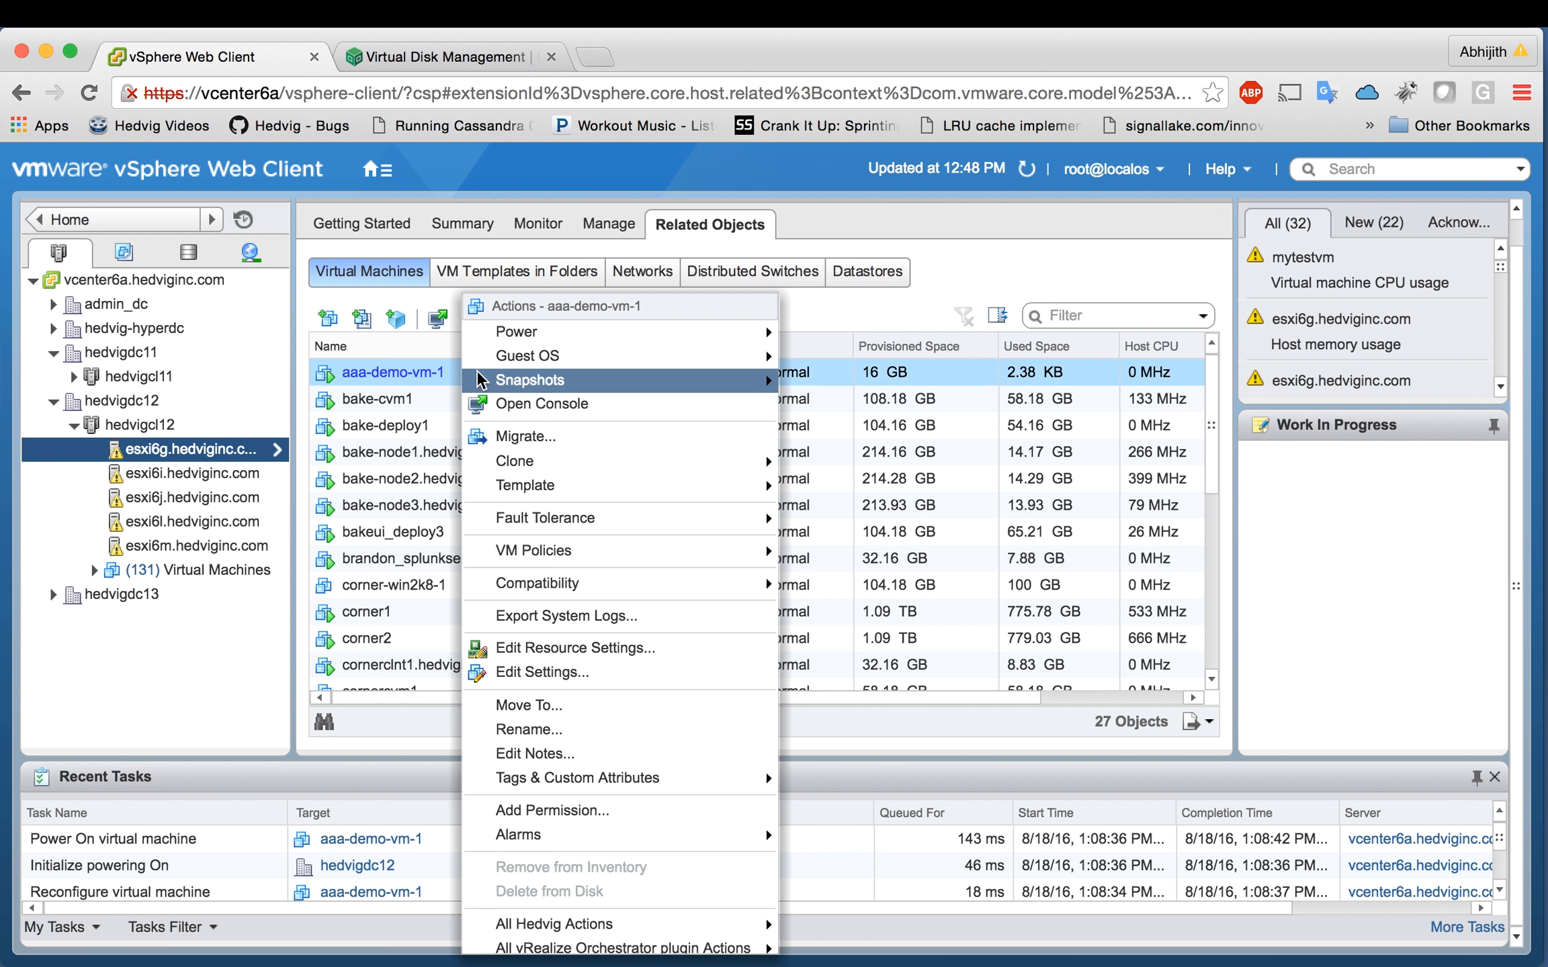
{"action": "left_click", "coordinate": [540, 673]}
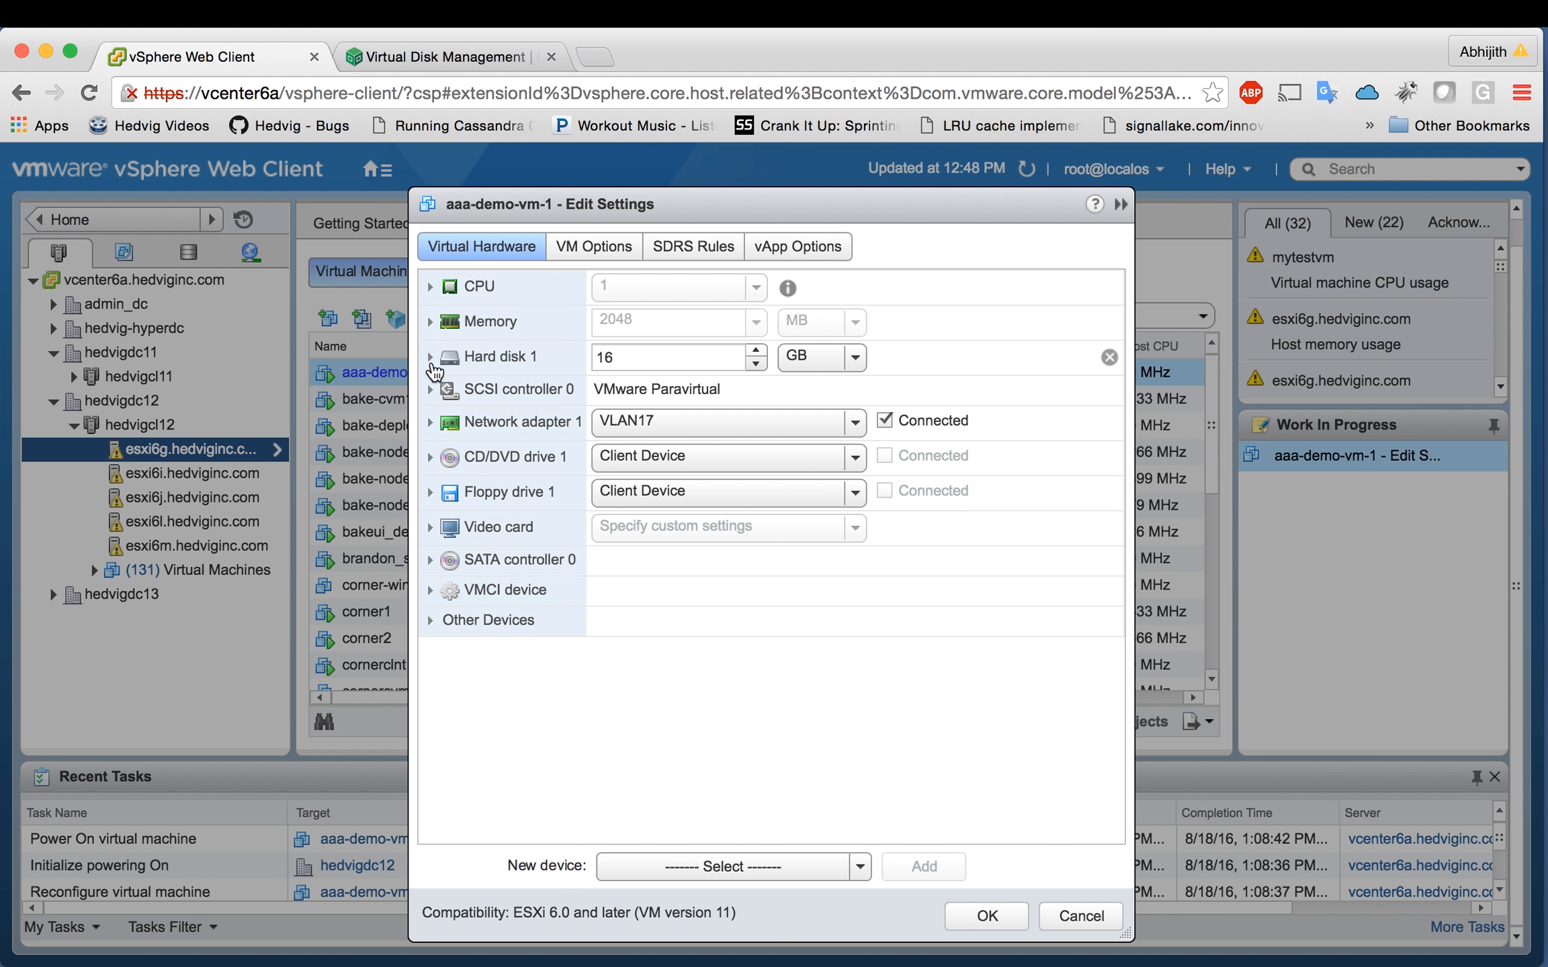
{"action": "left_click", "coordinate": [430, 358]}
{"action": "left_click_drag", "start_coordinate": [641, 516], "coordinate": [781, 542]}
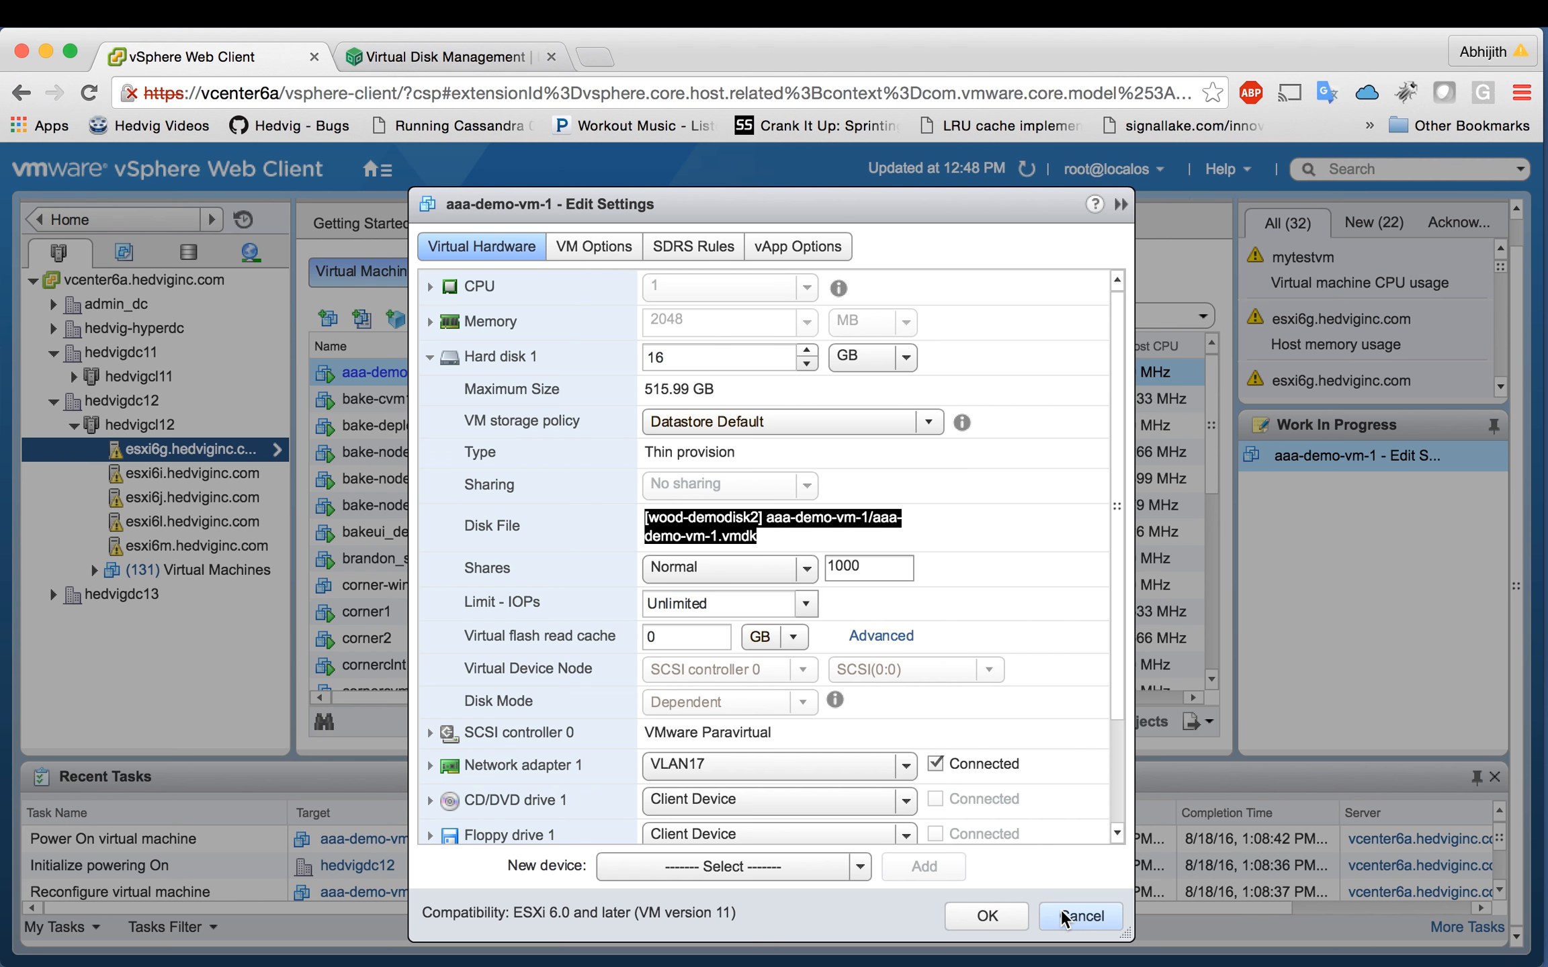
{"action": "left_click", "coordinate": [1080, 916]}
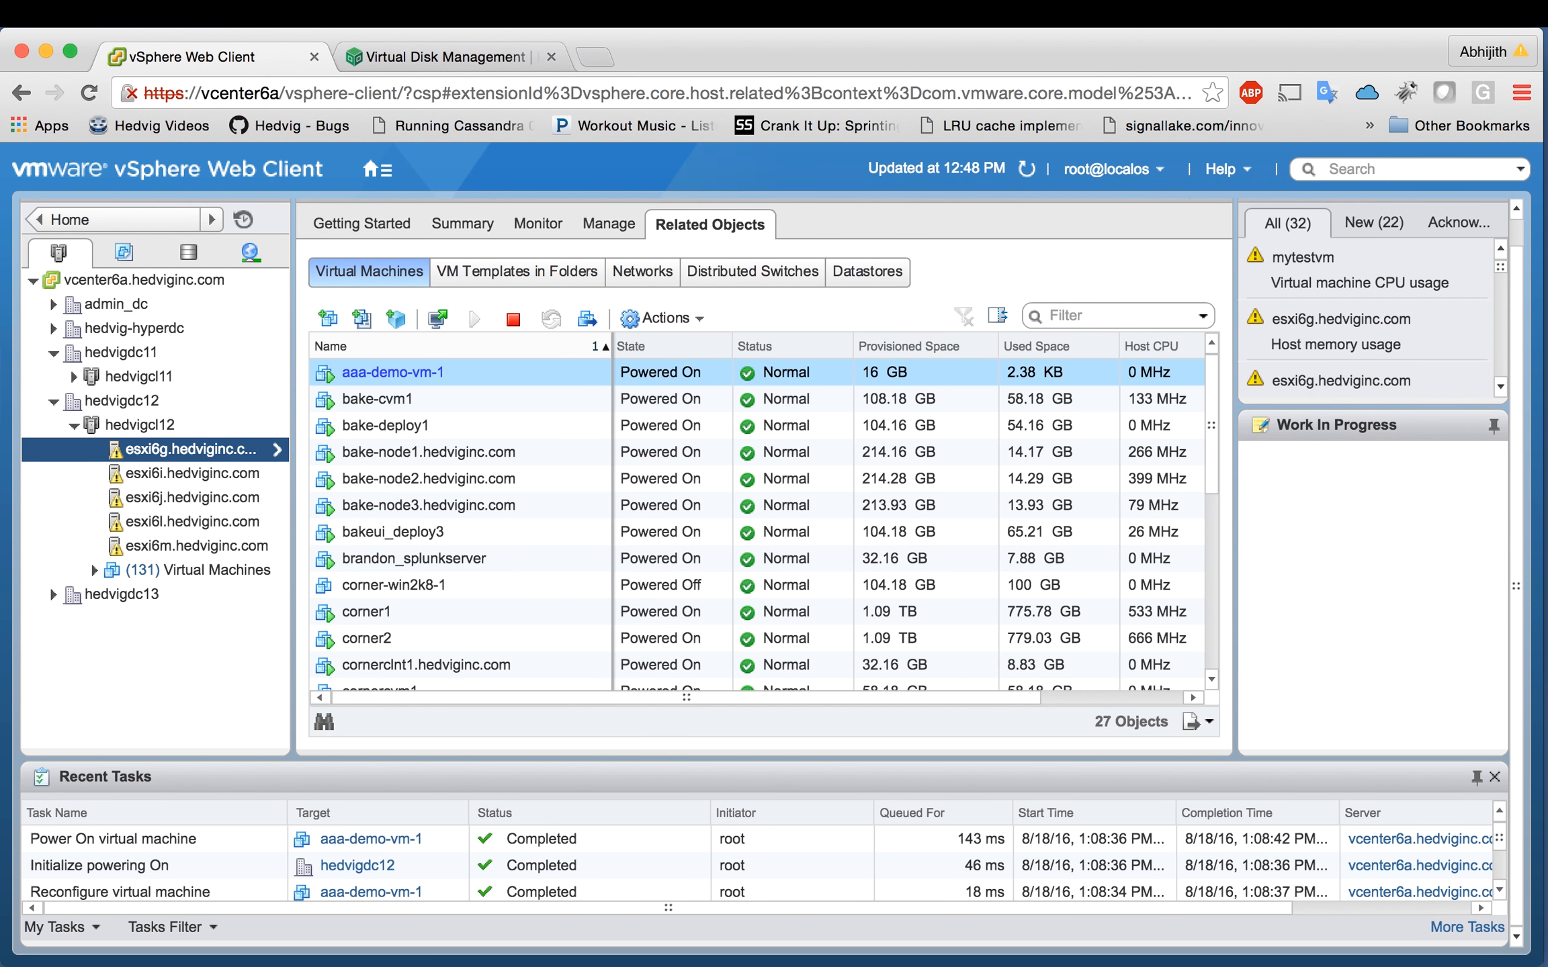
{"action": "left_click", "coordinate": [543, 382]}
Step: Use All Hedvig Actions > Create Linked Clone to clone aaa-demo-vm-1 as aaa-demo-vm-1-clone
{"action": "right_click", "coordinate": [542, 381]}
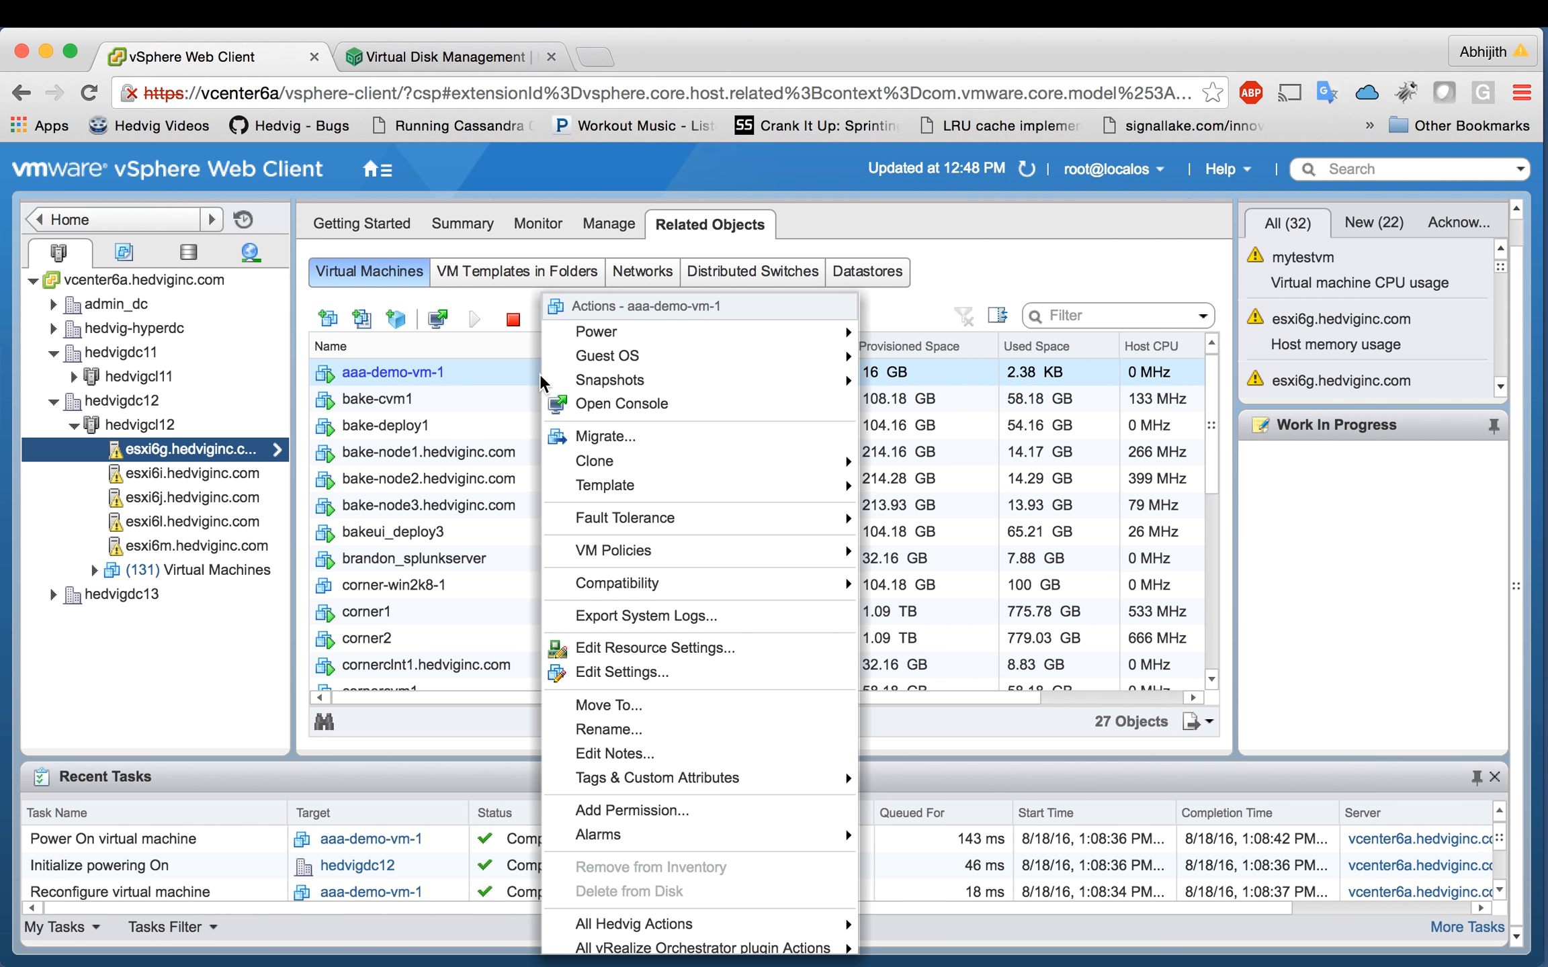
{"action": "scroll", "coordinate": [541, 382], "scroll_direction": "down", "scroll_amount": 3}
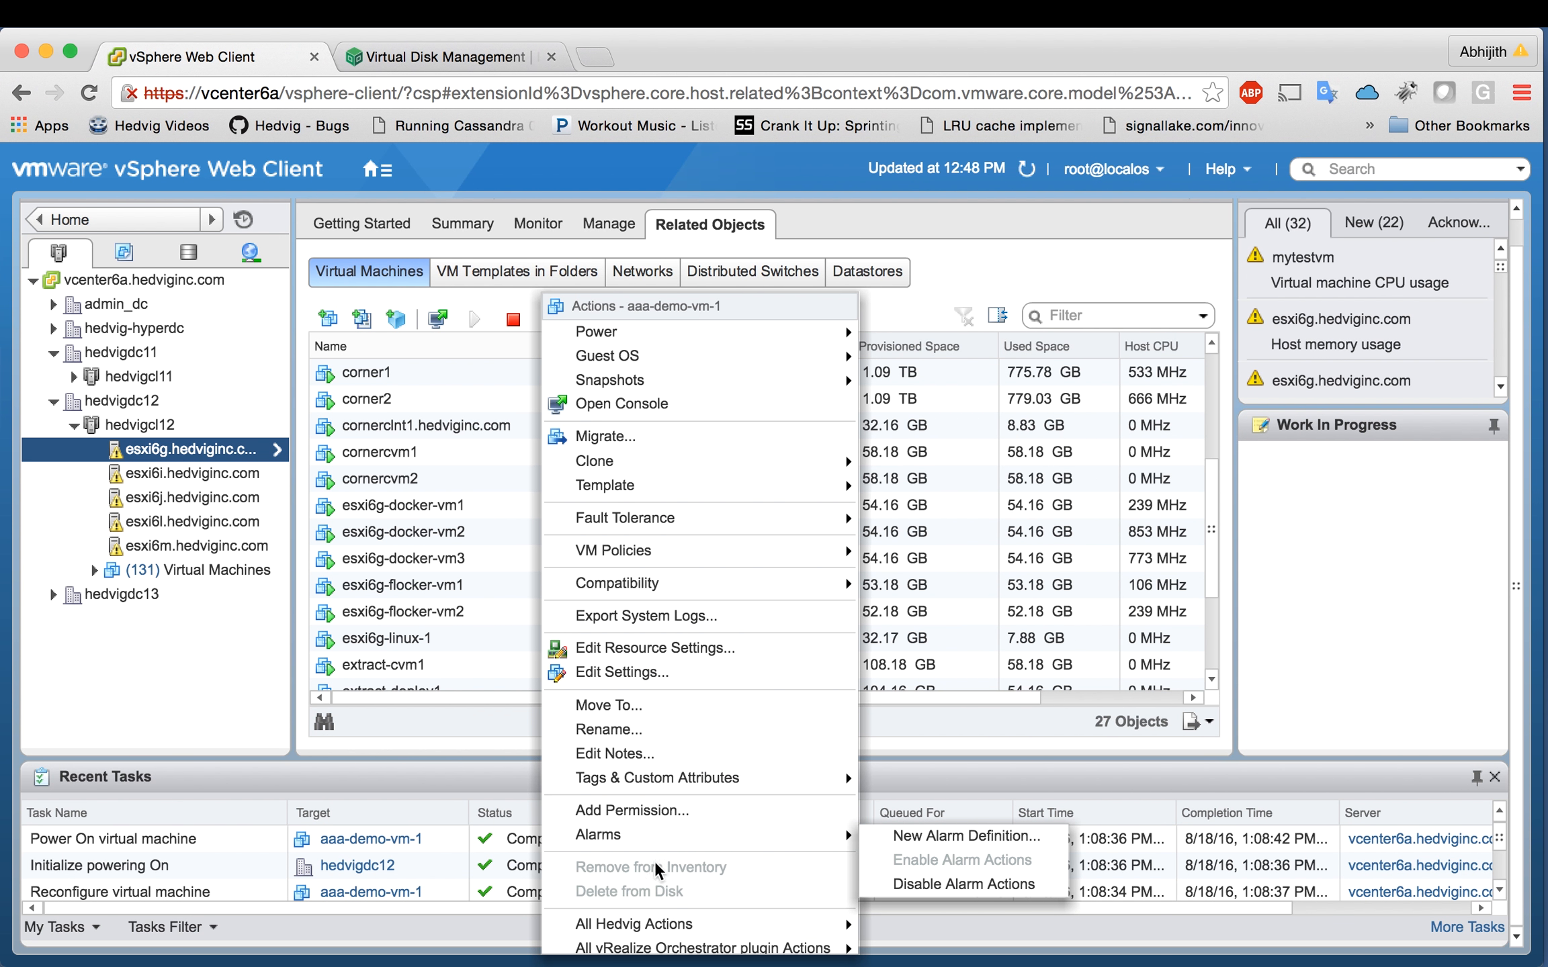
{"action": "mouse_move", "coordinate": [662, 925]}
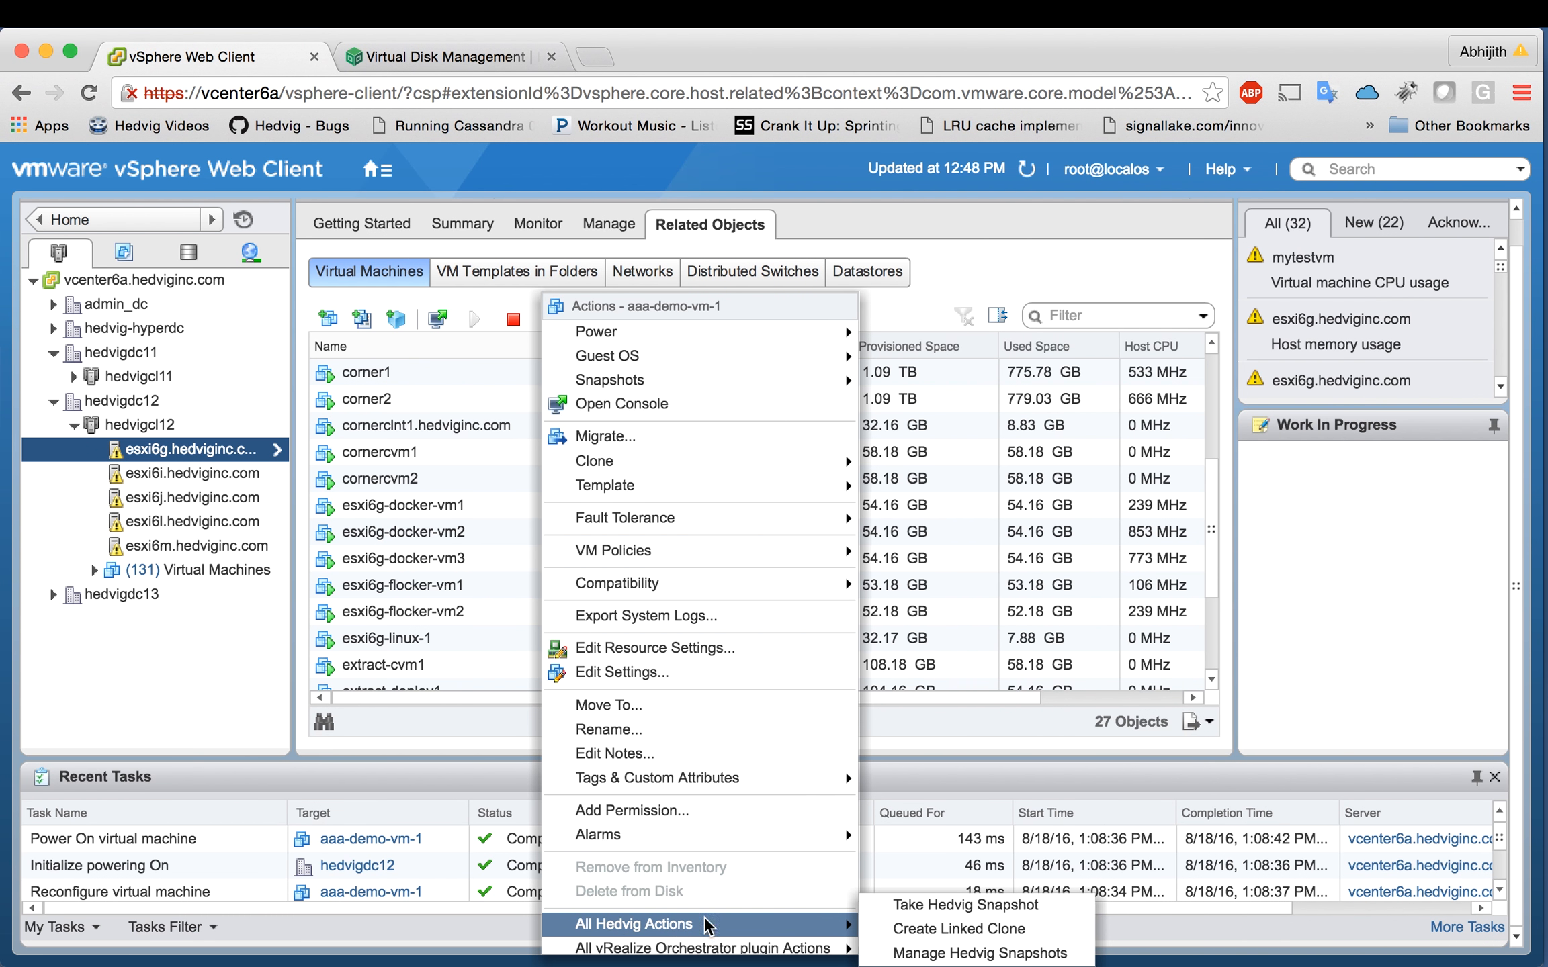
{"action": "left_click", "coordinate": [935, 937]}
{"action": "type", "text": "aaa-demo-vm-1-clone"}
{"action": "left_click", "coordinate": [725, 594]}
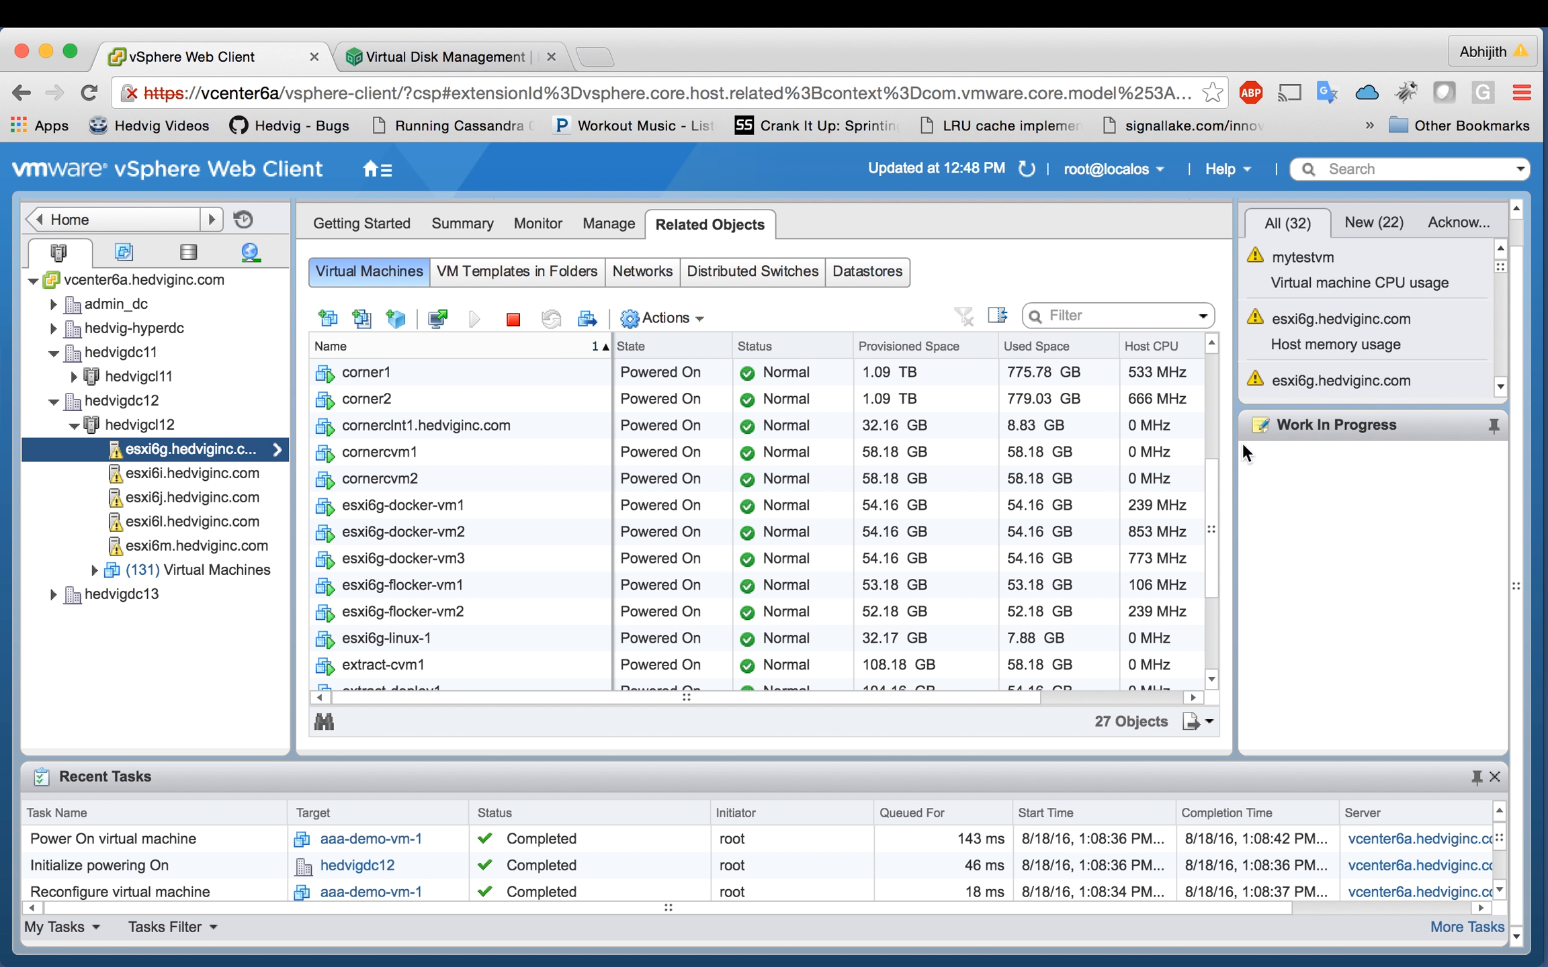
{"action": "left_click", "coordinate": [1464, 927]}
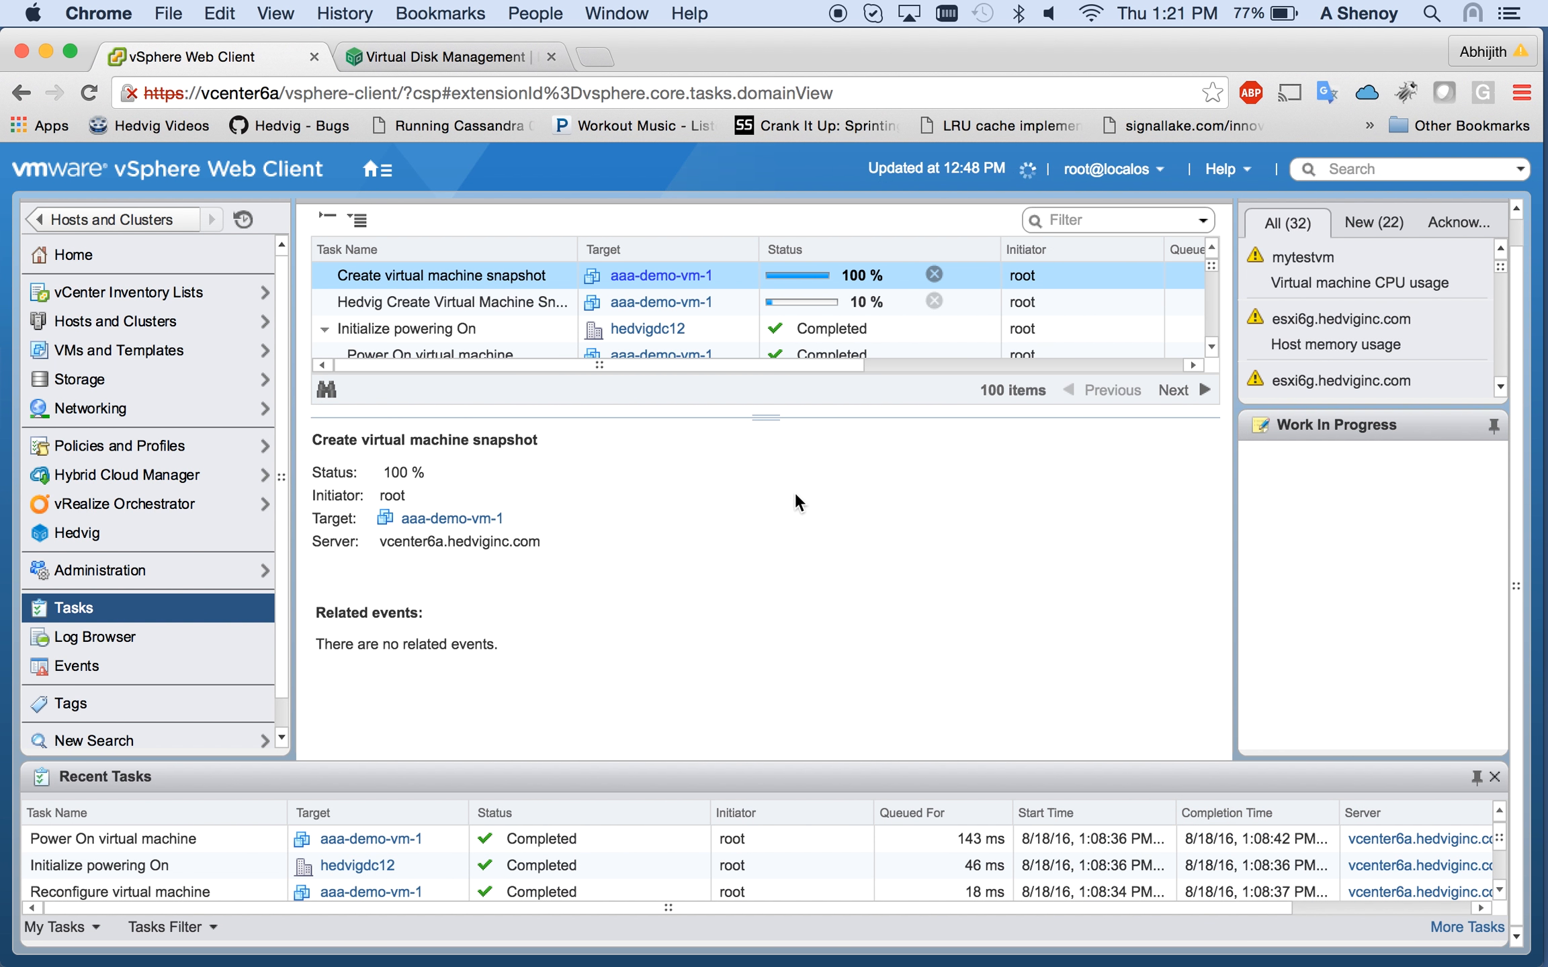
Step: Watch aaa-demo-vm-1's snapshot and linked-clone tasks complete, then return to Hosts and Clusters
{"action": "left_click_drag", "start_coordinate": [772, 417], "coordinate": [776, 567]}
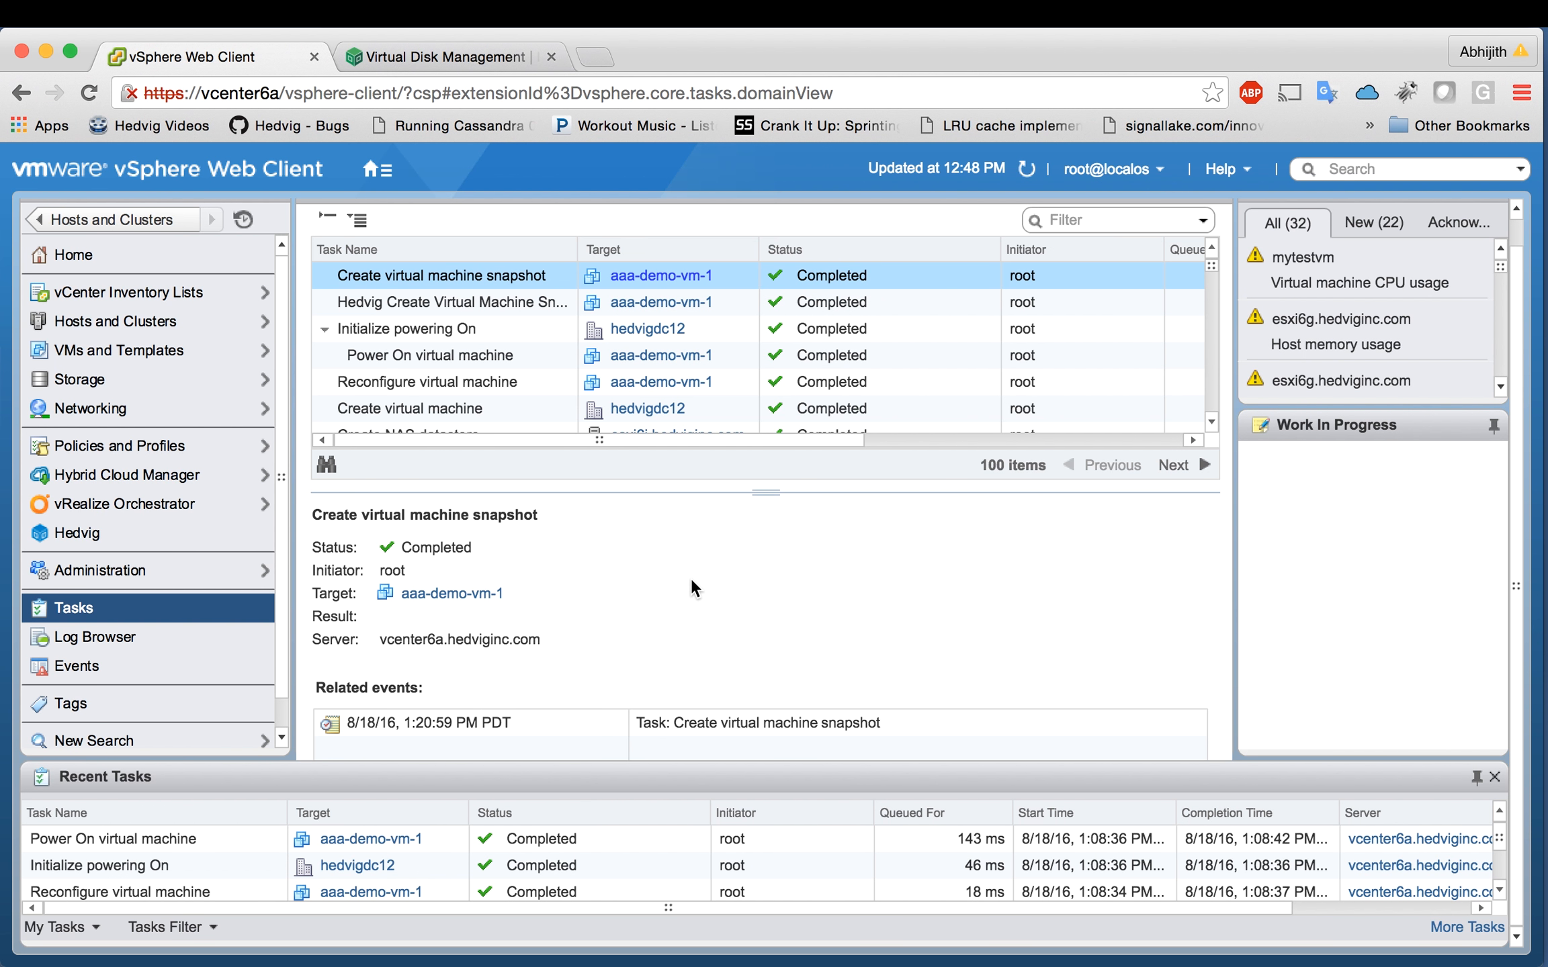
{"action": "left_click", "coordinate": [118, 217]}
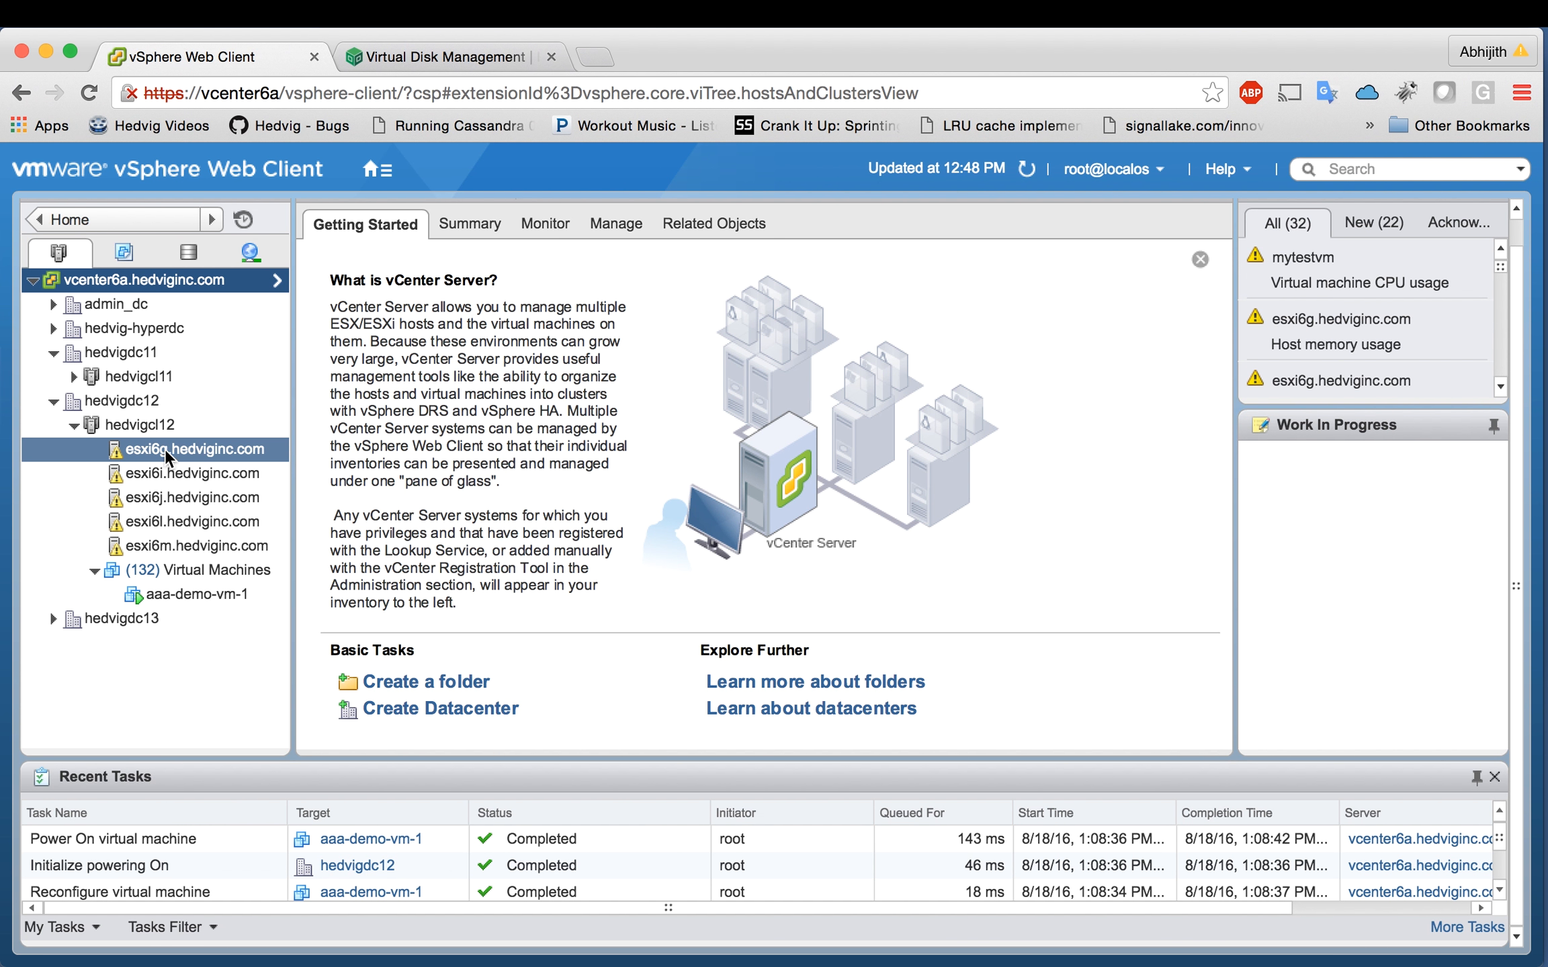
Step: On esxi6g, confirm aaa-demo-vm-1-clone's Hard disk 1 file is on wood-demodisk2, changing nothing
{"action": "left_click", "coordinate": [168, 453]}
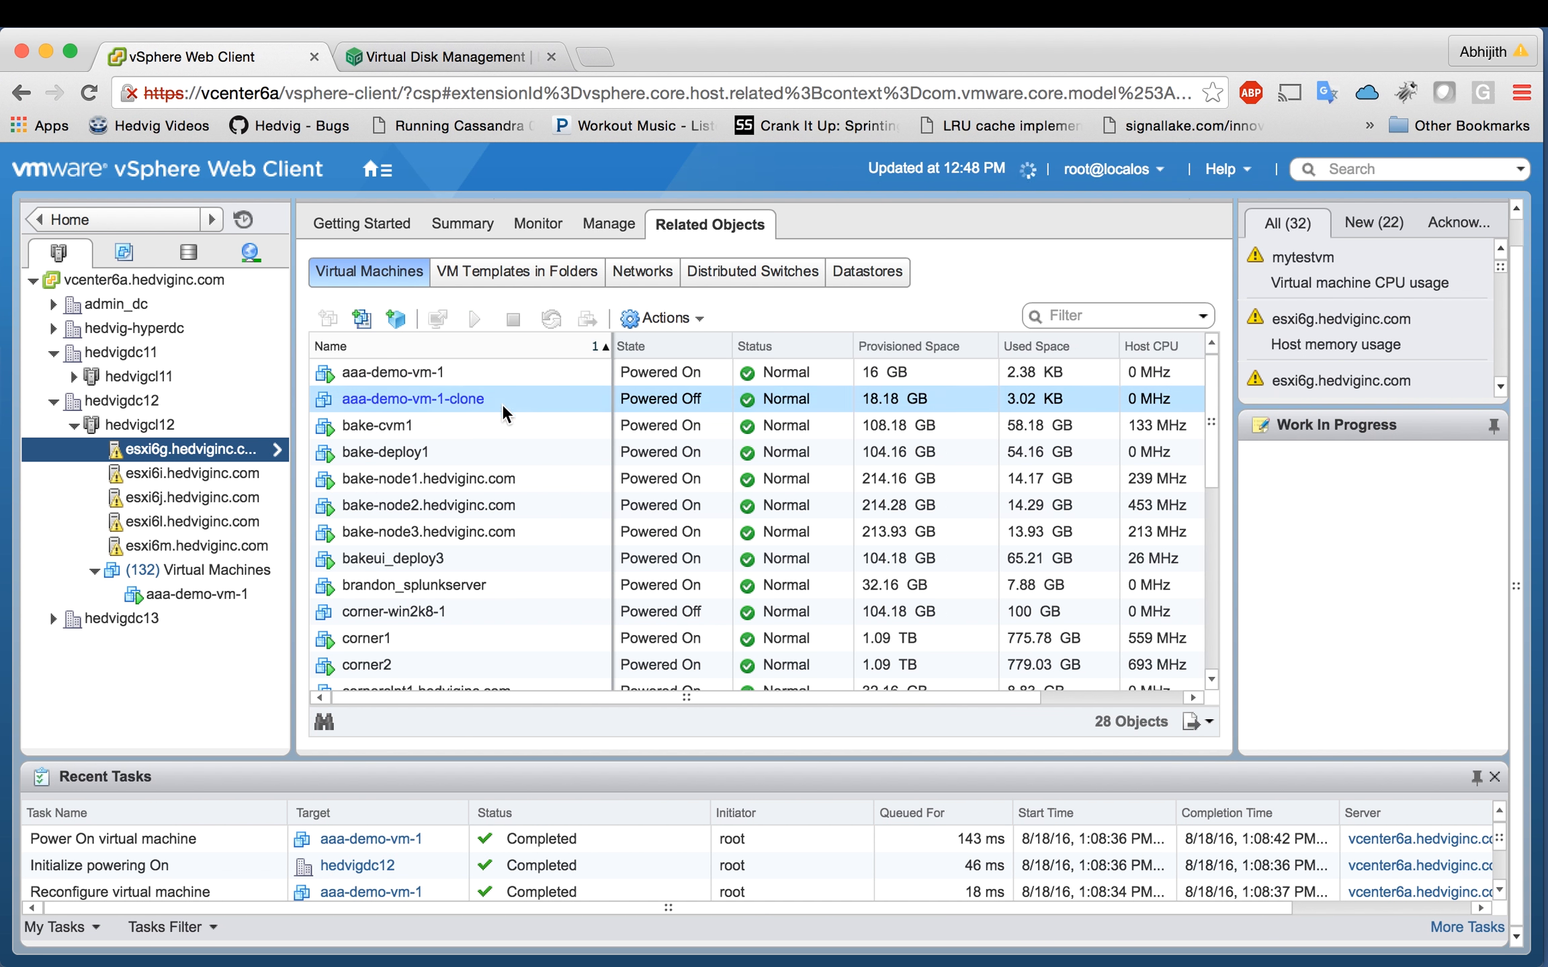
{"action": "left_click", "coordinate": [487, 405]}
{"action": "right_click", "coordinate": [492, 412]}
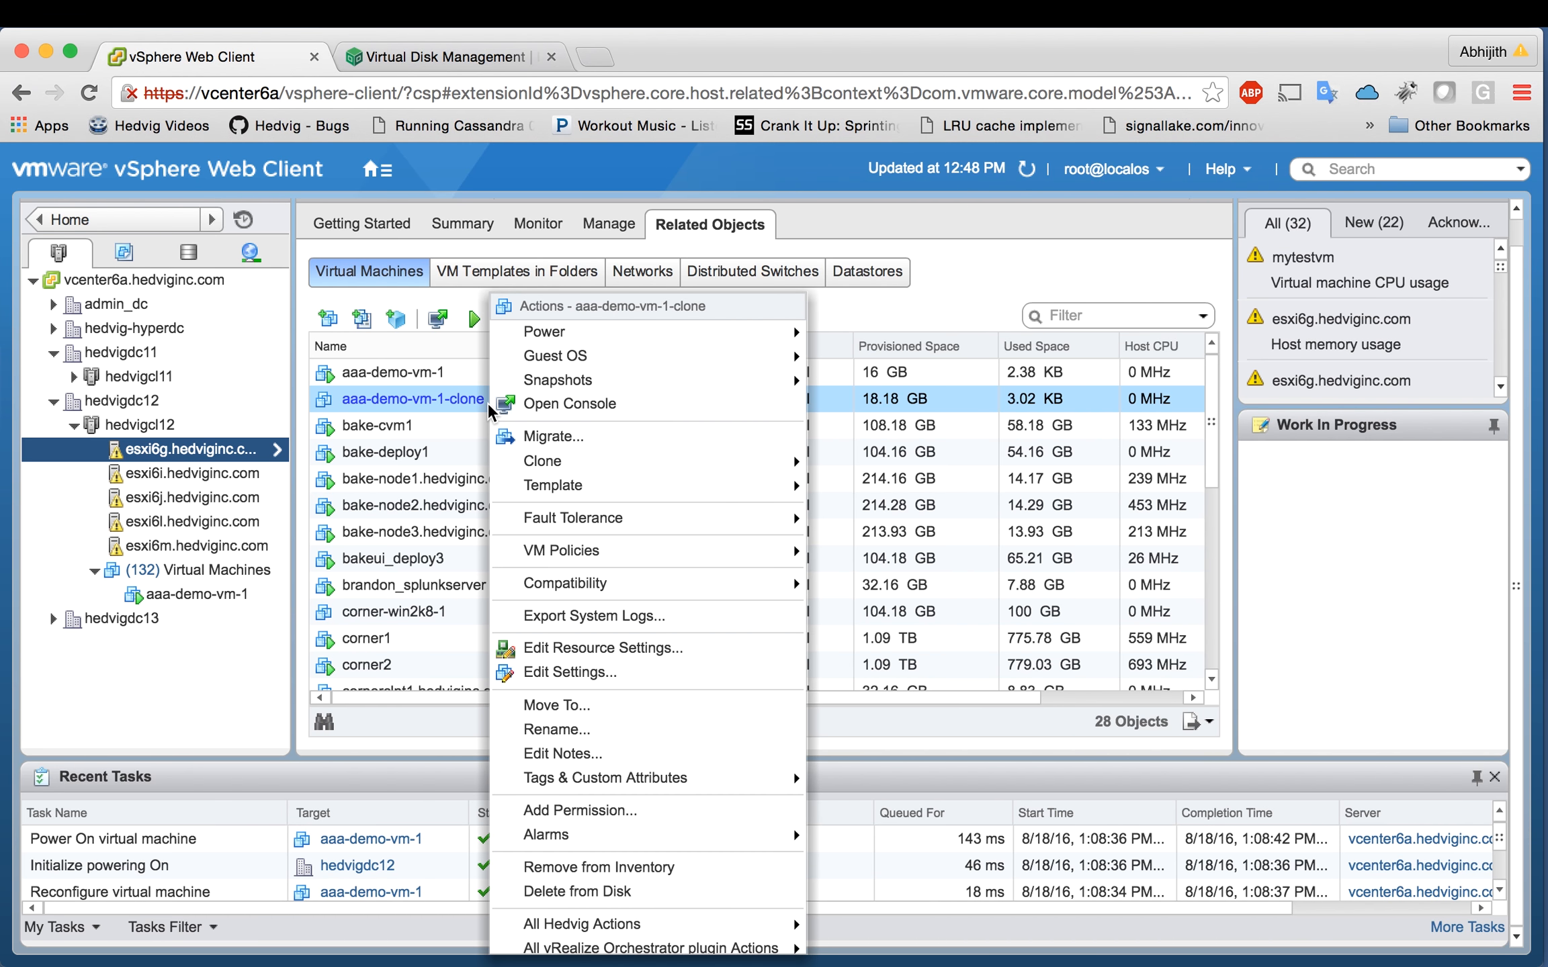
{"action": "left_click", "coordinate": [569, 673]}
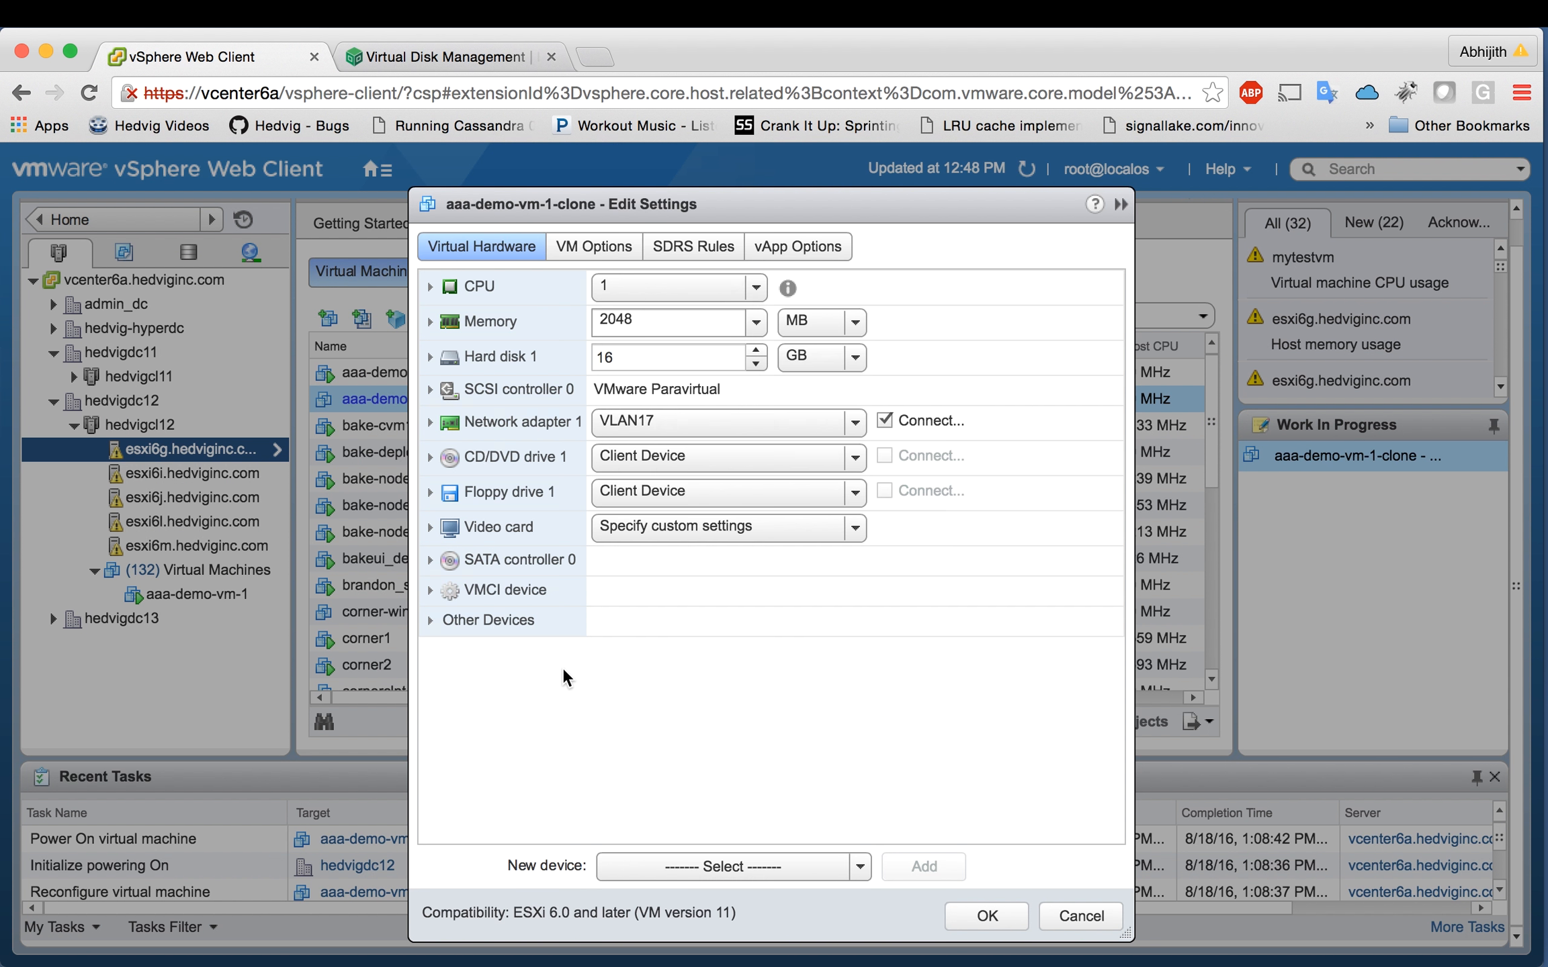
{"action": "left_click", "coordinate": [431, 358]}
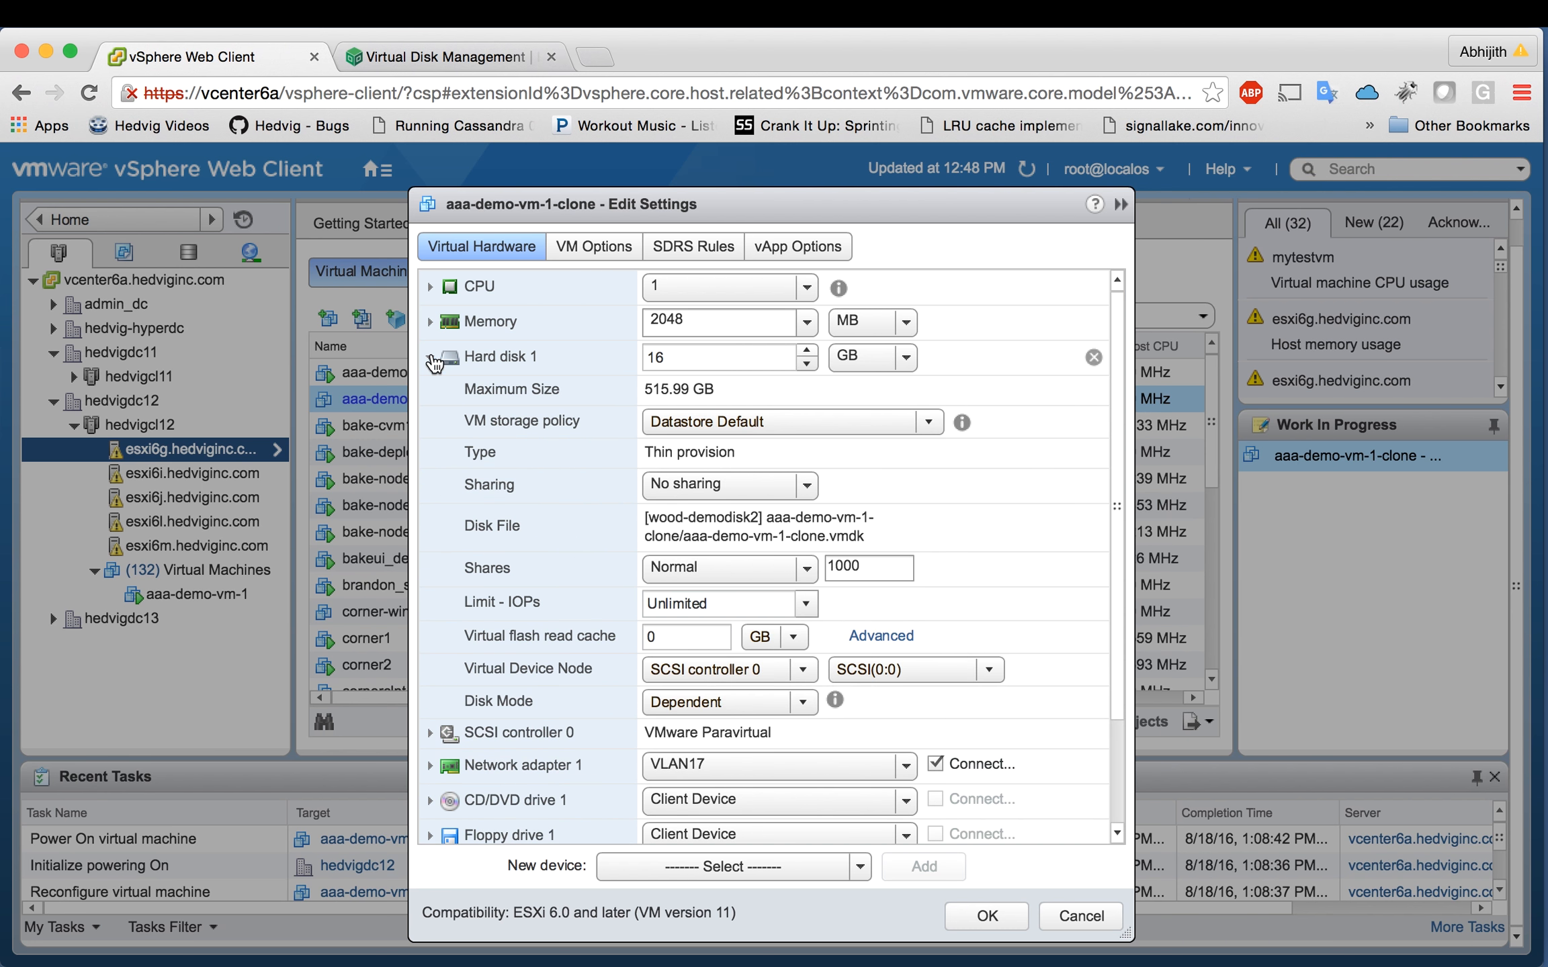
{"action": "left_click_drag", "start_coordinate": [645, 519], "coordinate": [878, 538]}
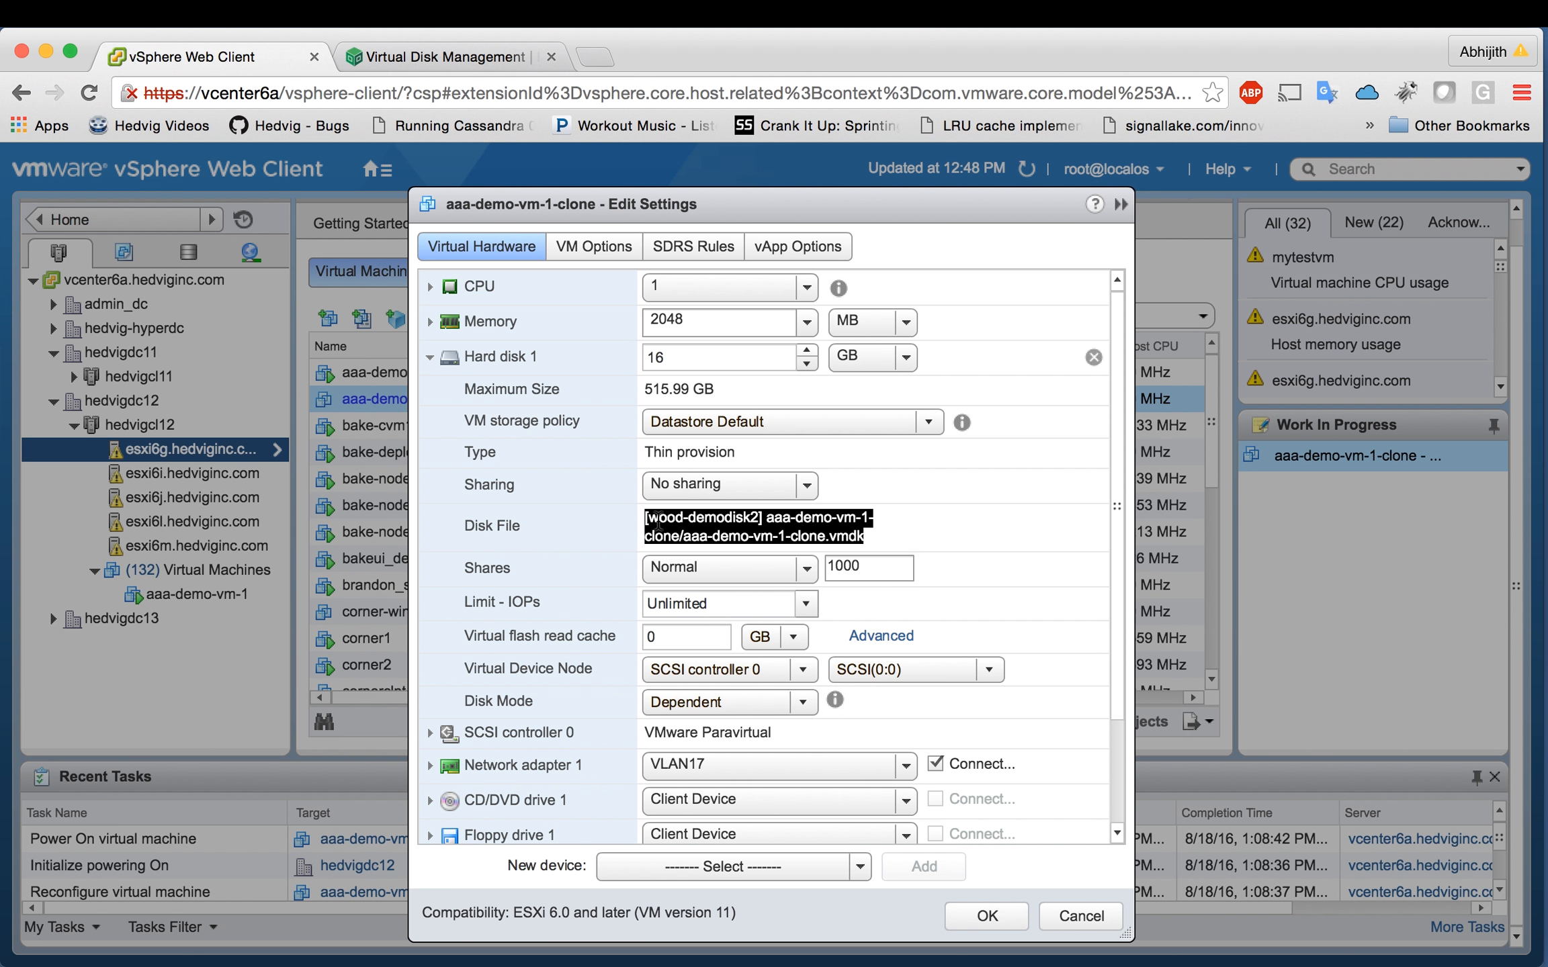
{"action": "left_click", "coordinate": [1080, 916]}
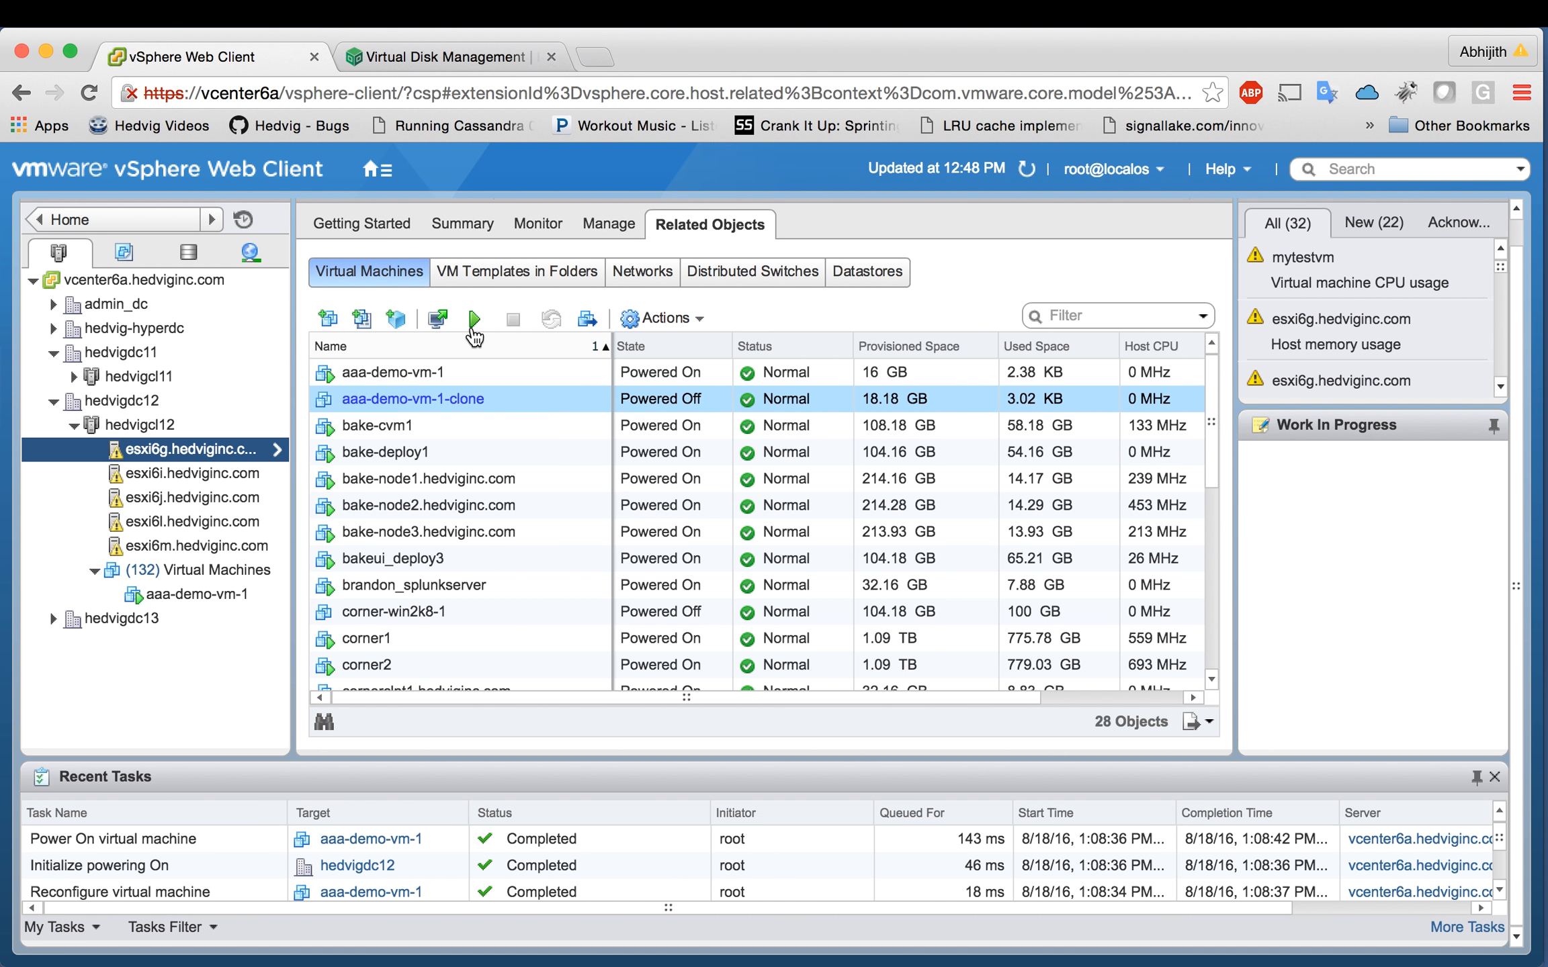
Step: Power on aaa-demo-vm-1-clone, check its web console reaches the CentOS login, then close the console
{"action": "left_click", "coordinate": [474, 319]}
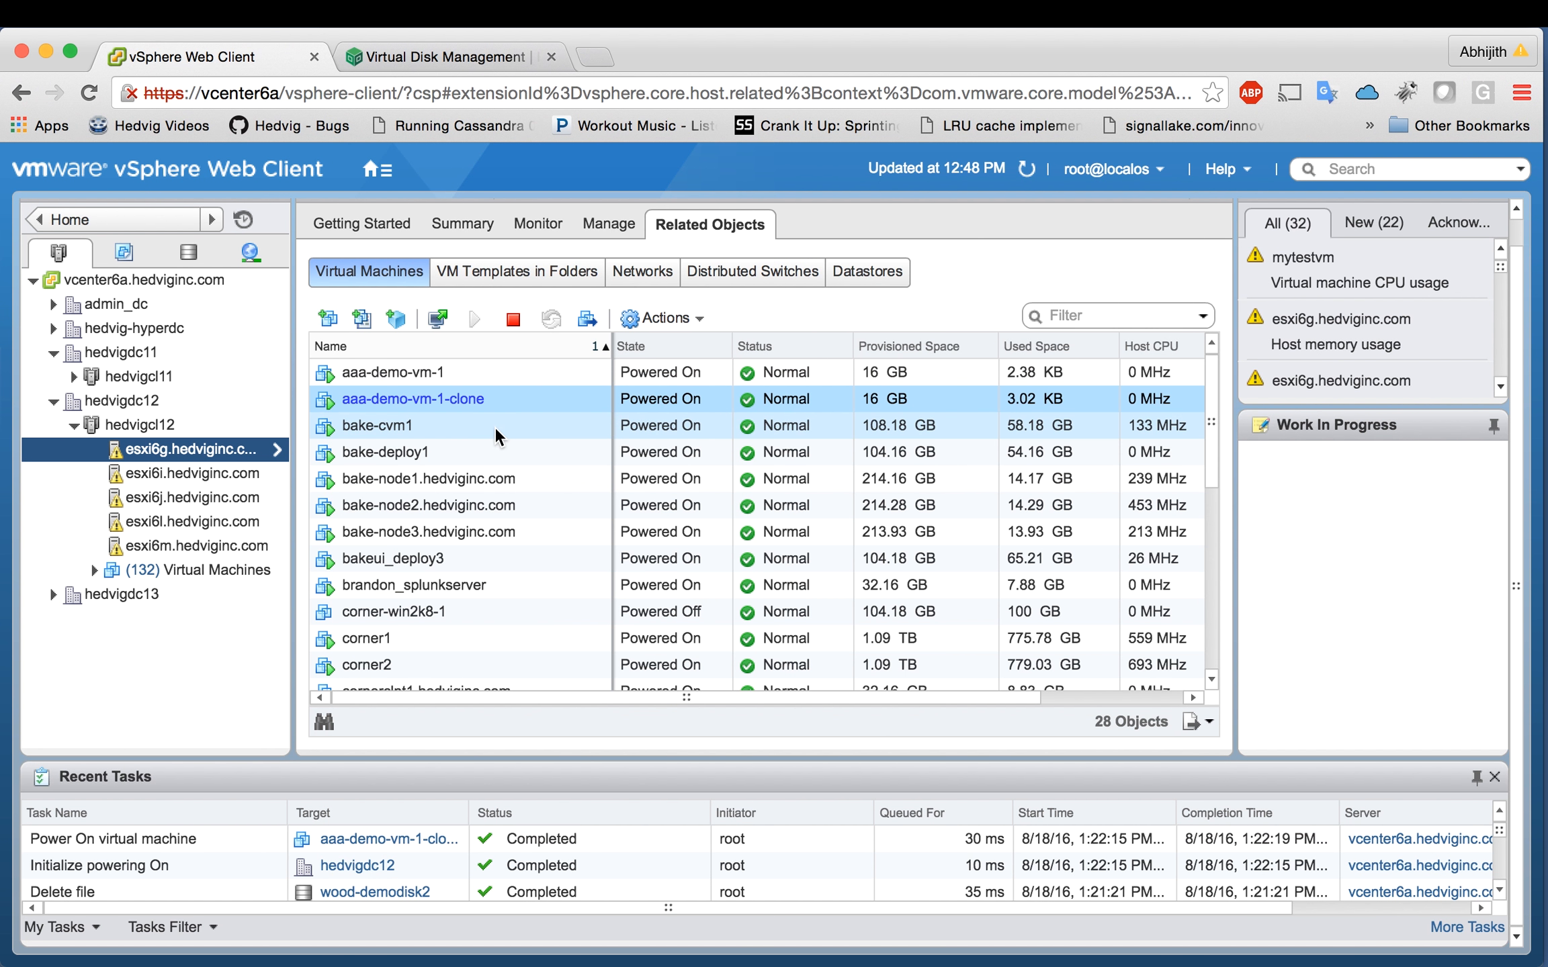
{"action": "left_click", "coordinate": [438, 319]}
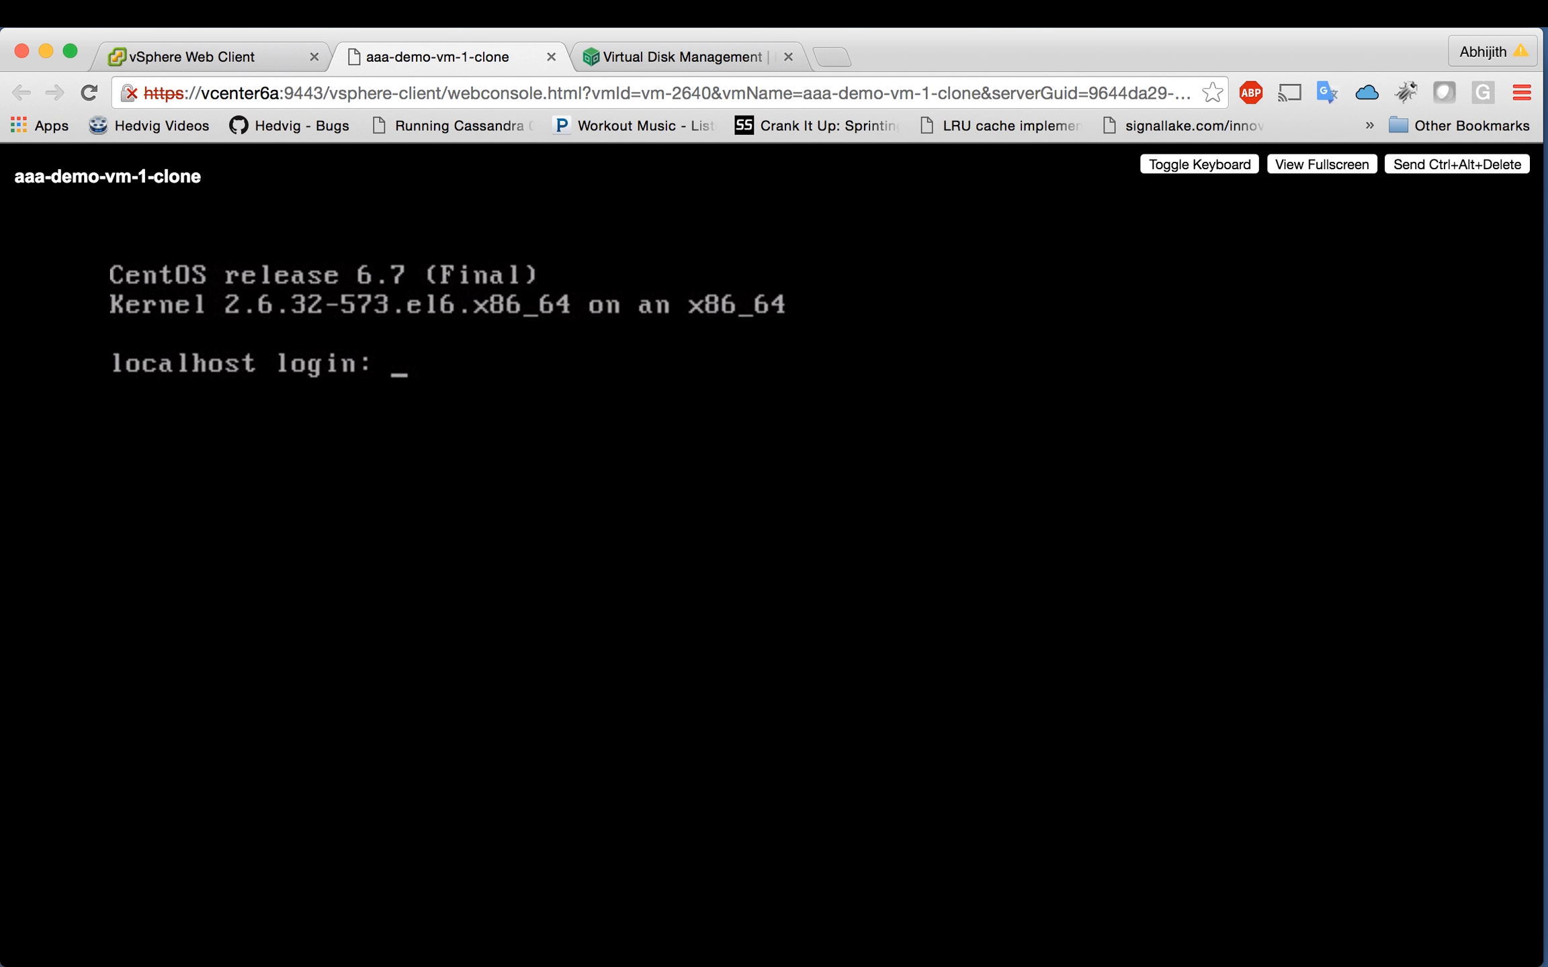
{"action": "key", "text": "super+w"}
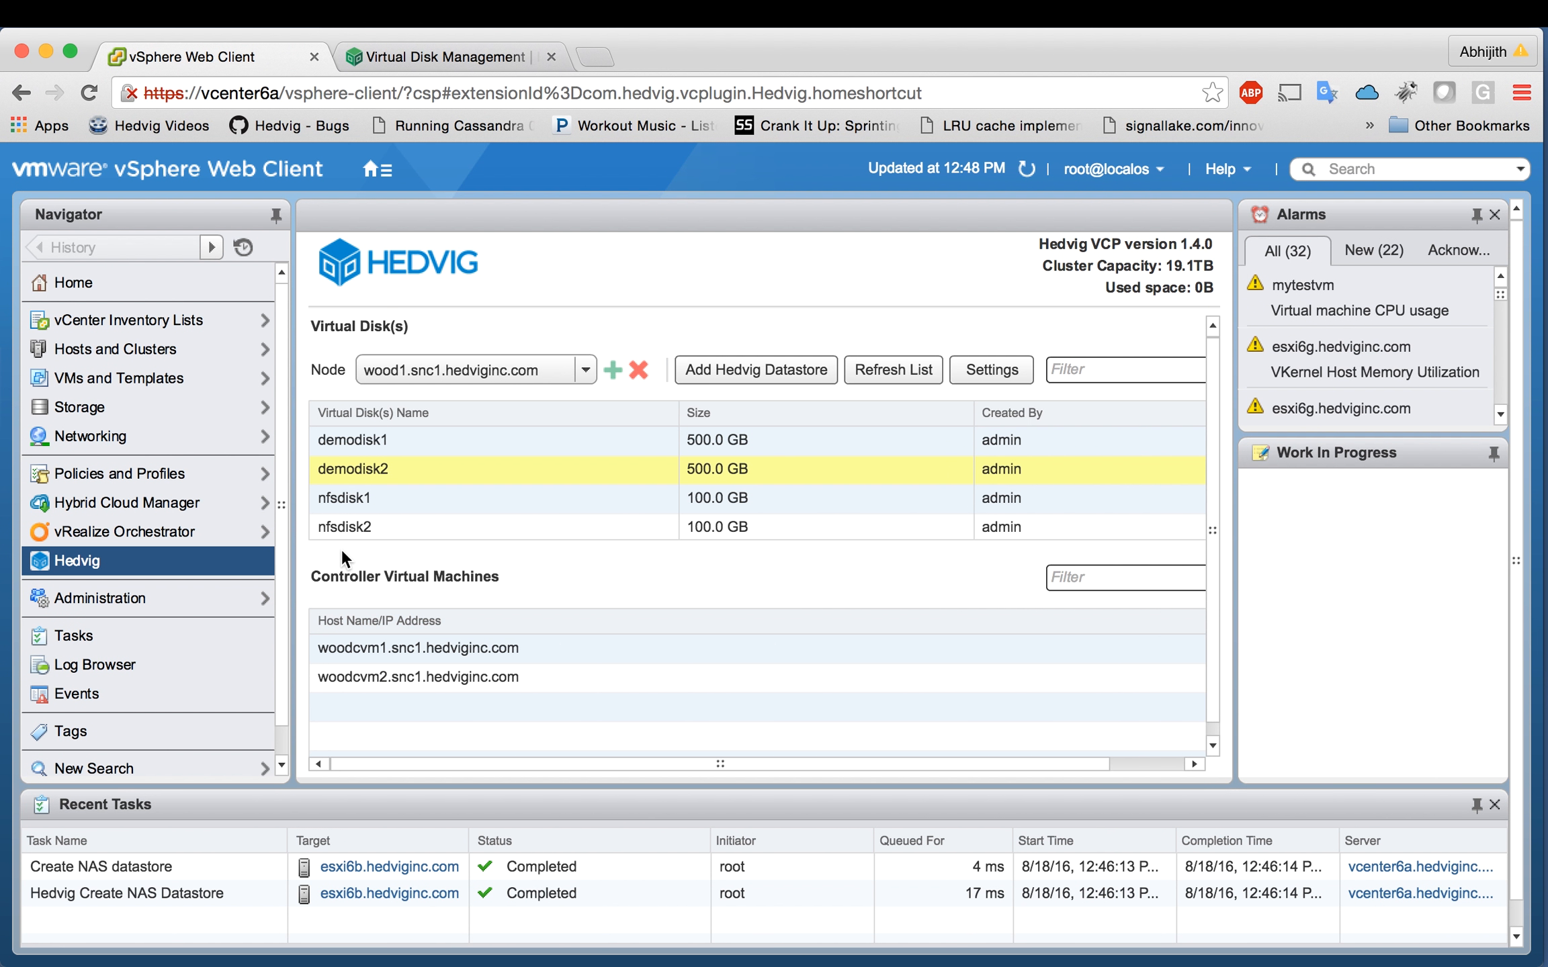